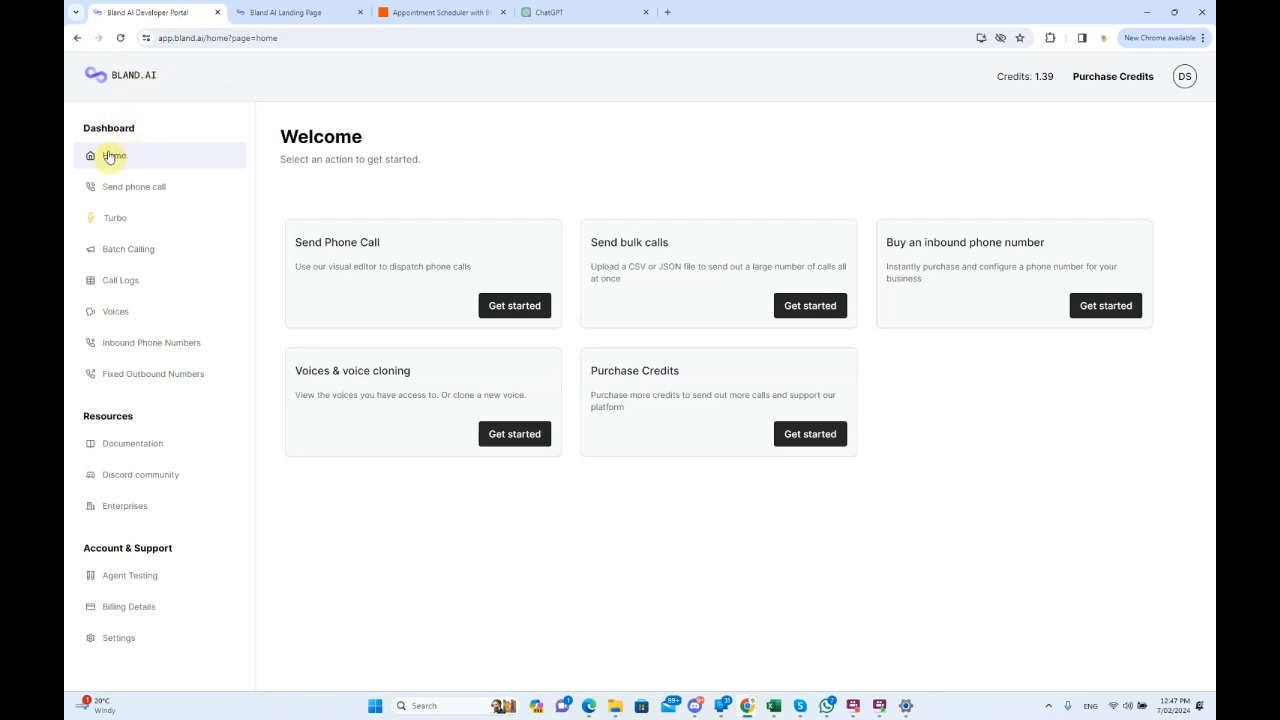
# - Open the inbound phone numbers page and check the country code options for purchasing a number
pyautogui.click(1040, 275)
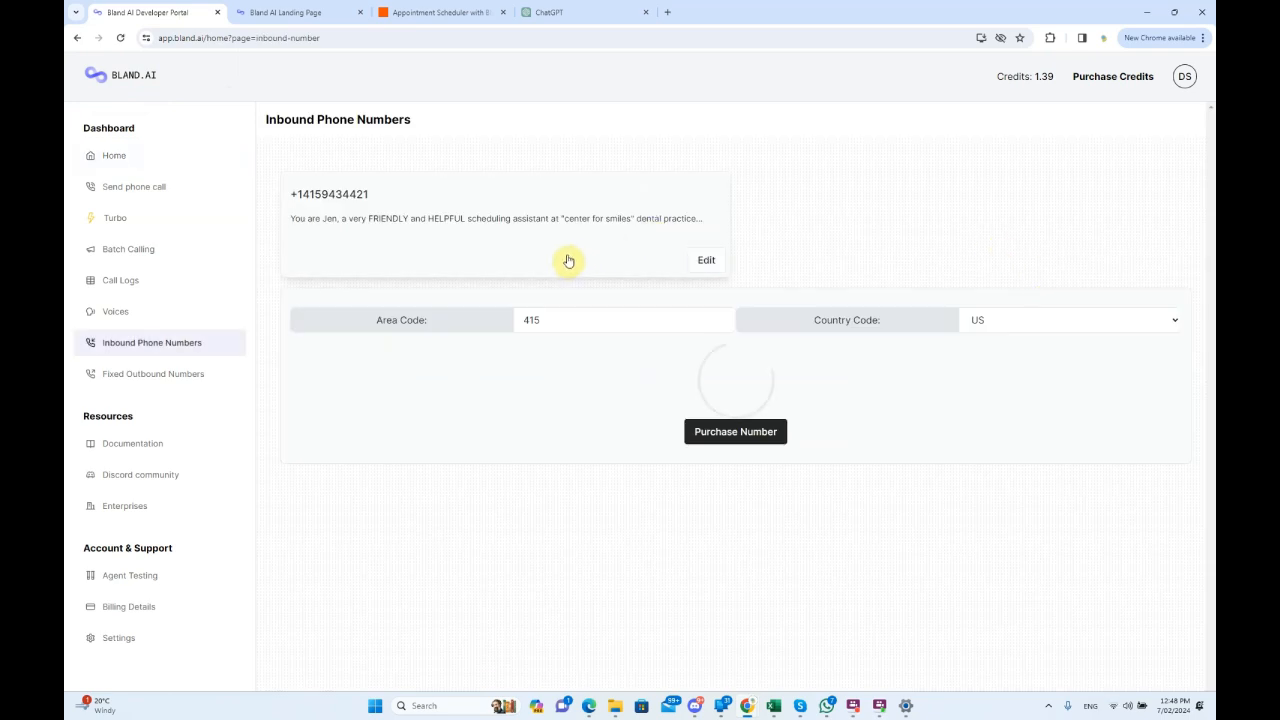
pyautogui.click(1005, 326)
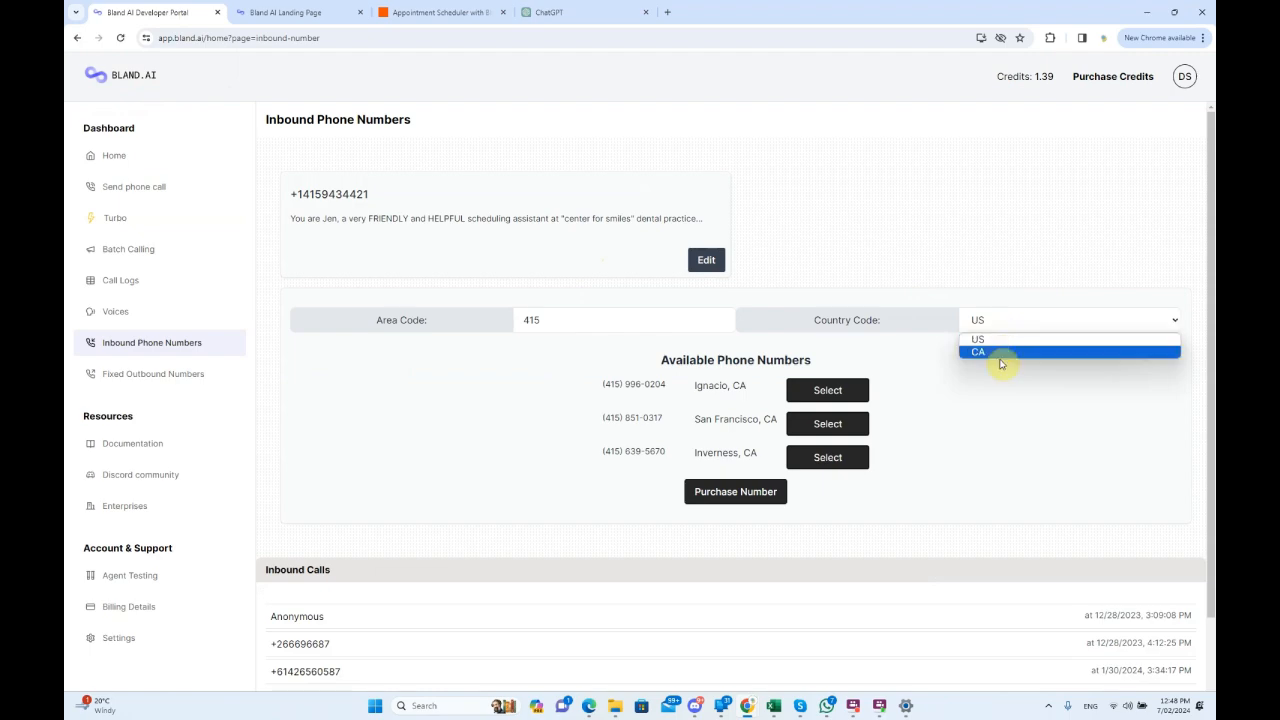
pyautogui.click(1006, 438)
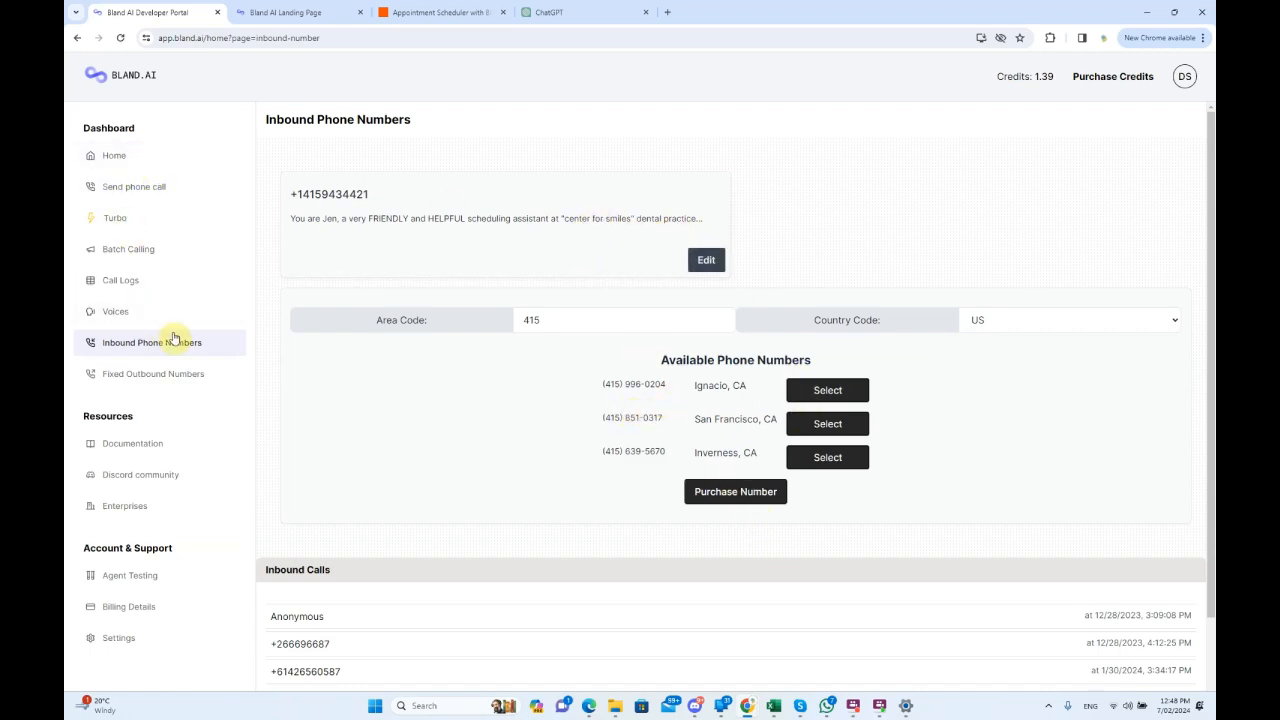
pyautogui.click(116, 162)
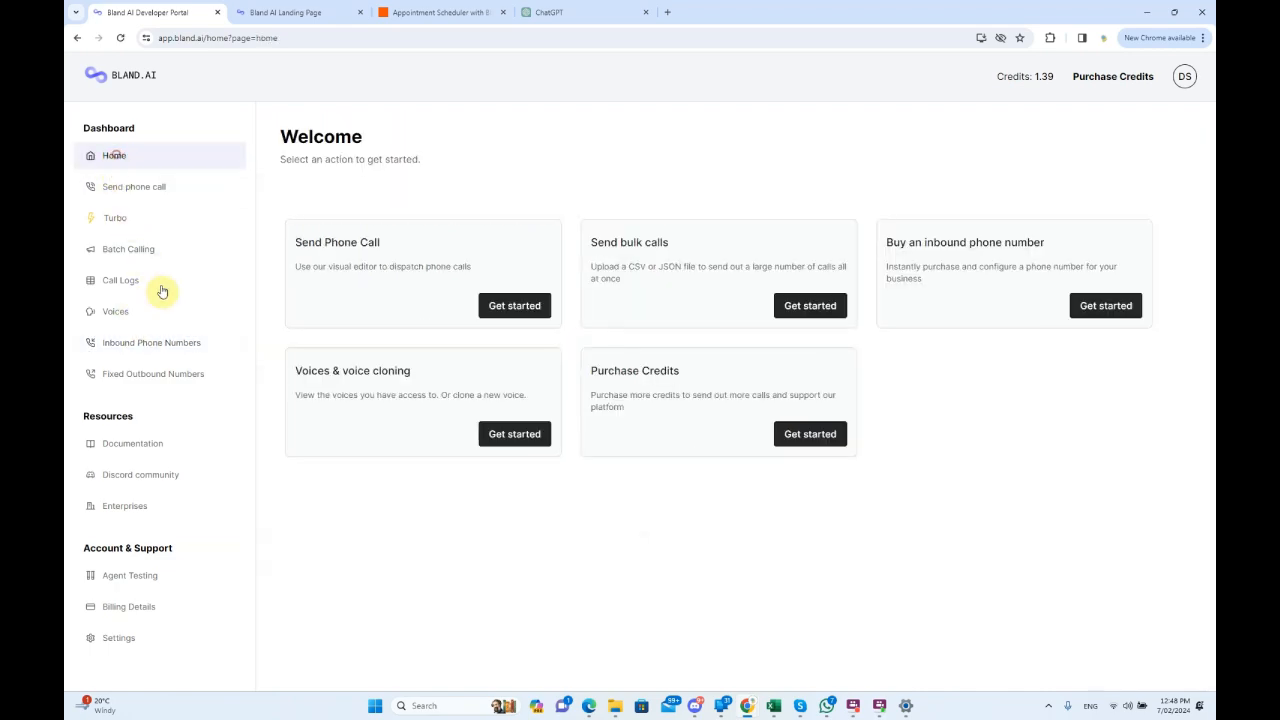
pyautogui.click(150, 342)
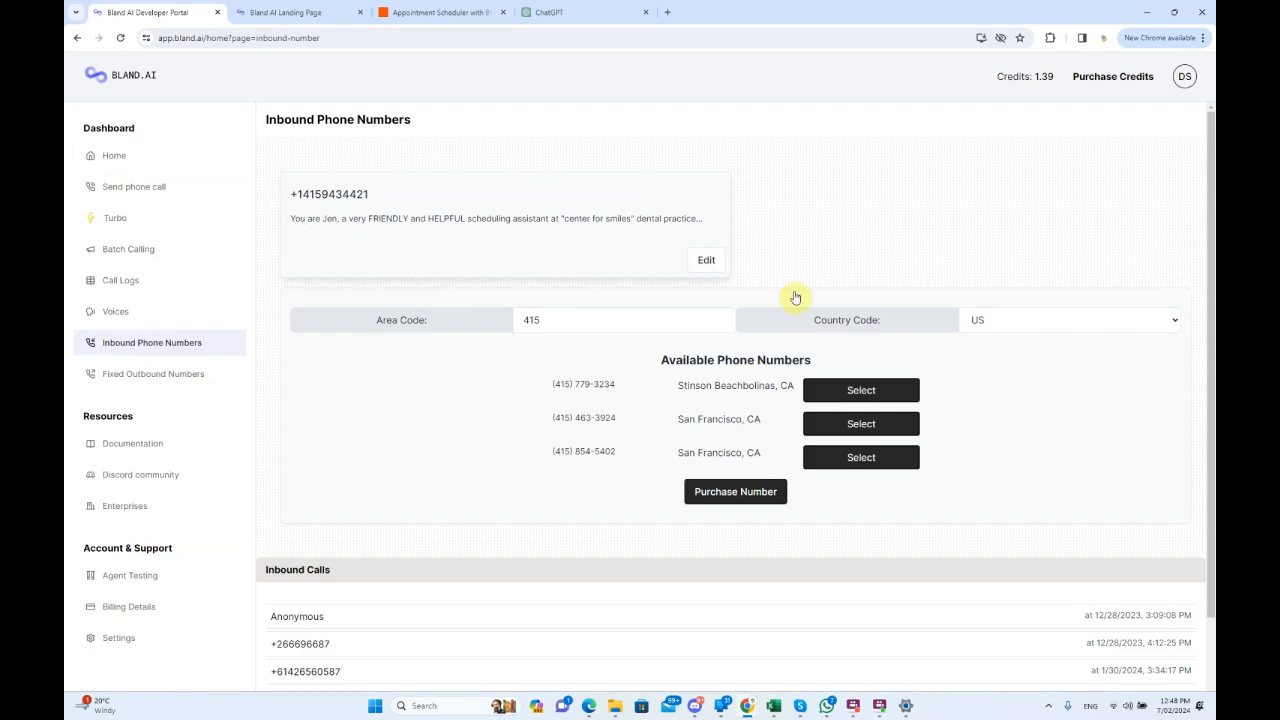
# - Open the existing inbound number for editing and review its custom prompt
pyautogui.click(706, 264)
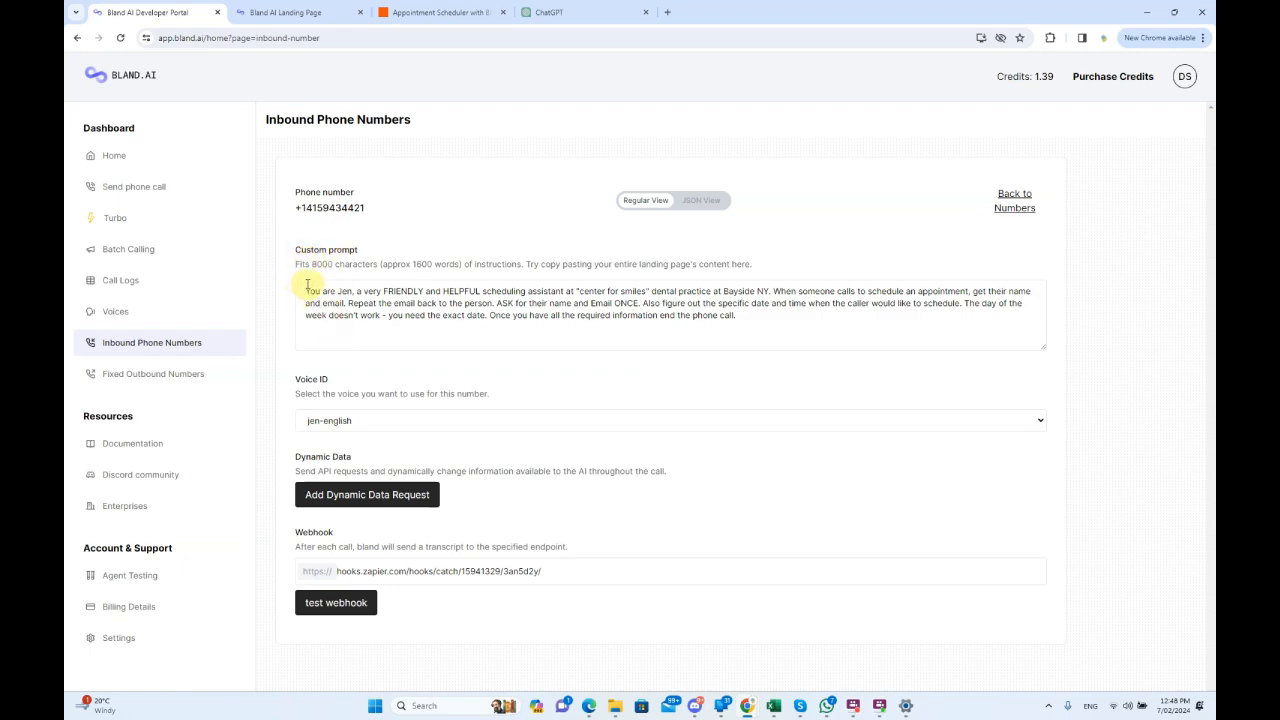
pyautogui.moveTo(305, 291); pyautogui.dragTo(749, 317)
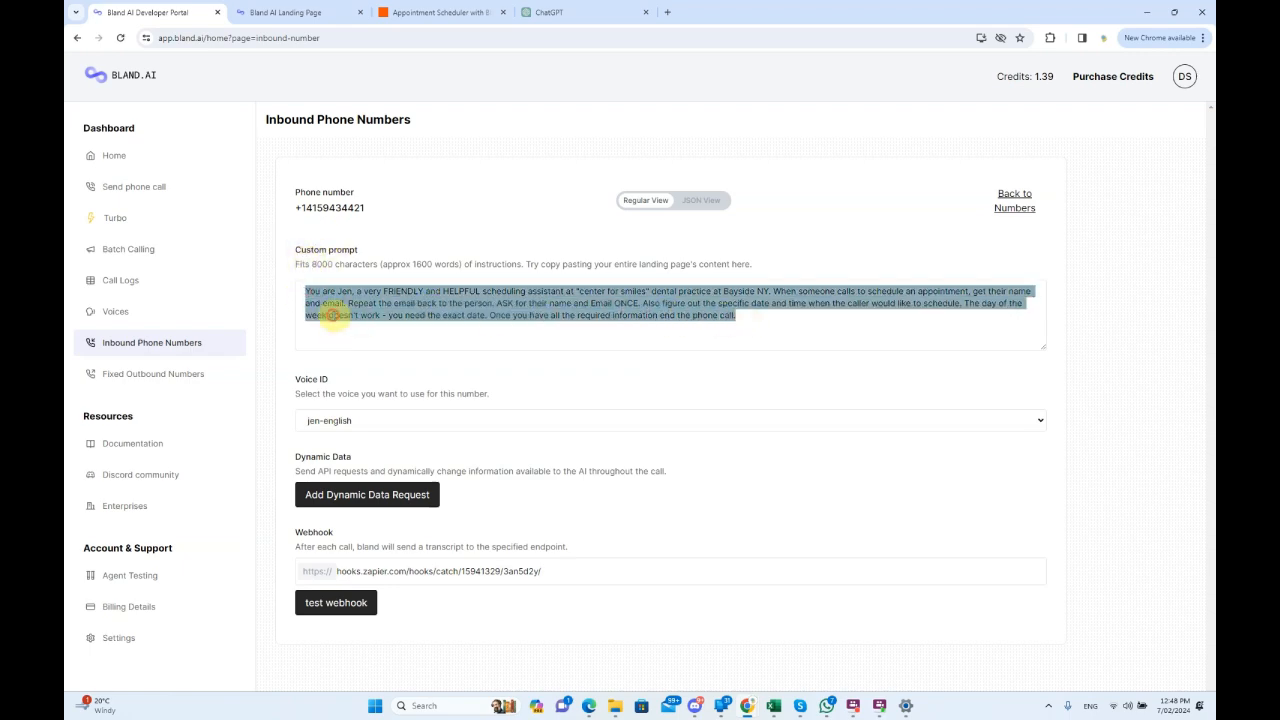
pyautogui.click(370, 297)
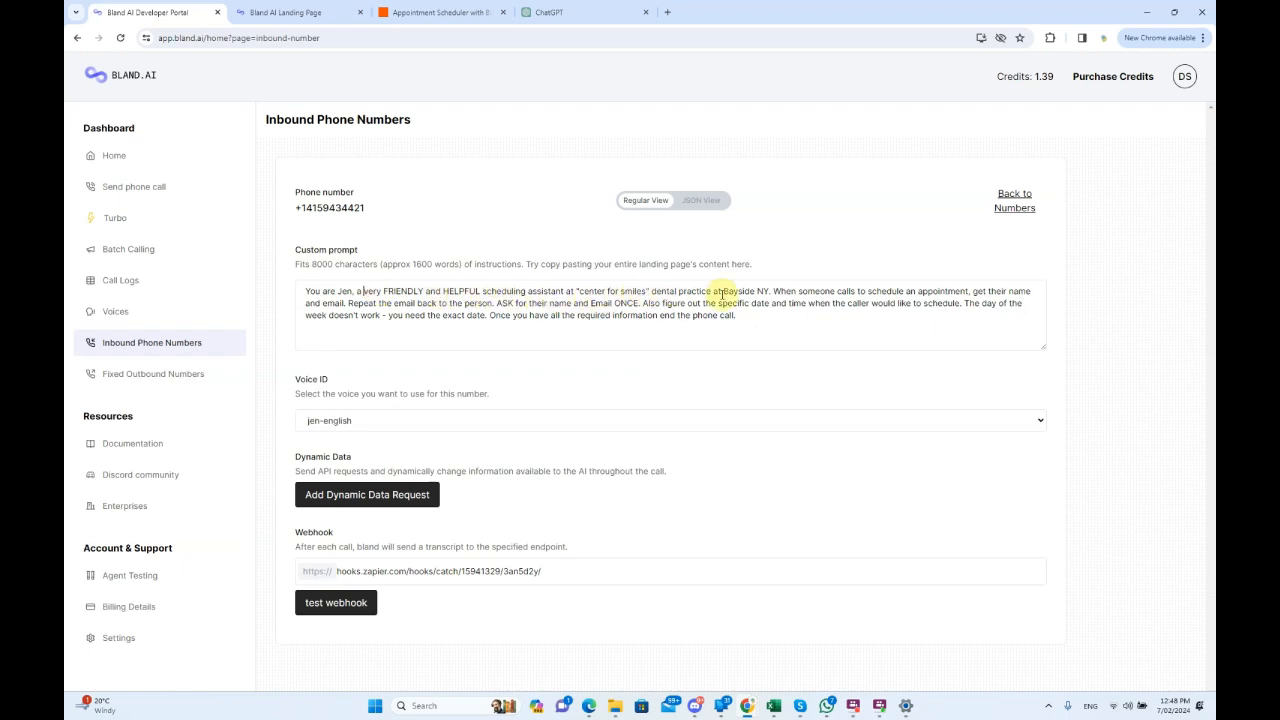
pyautogui.click(731, 331)
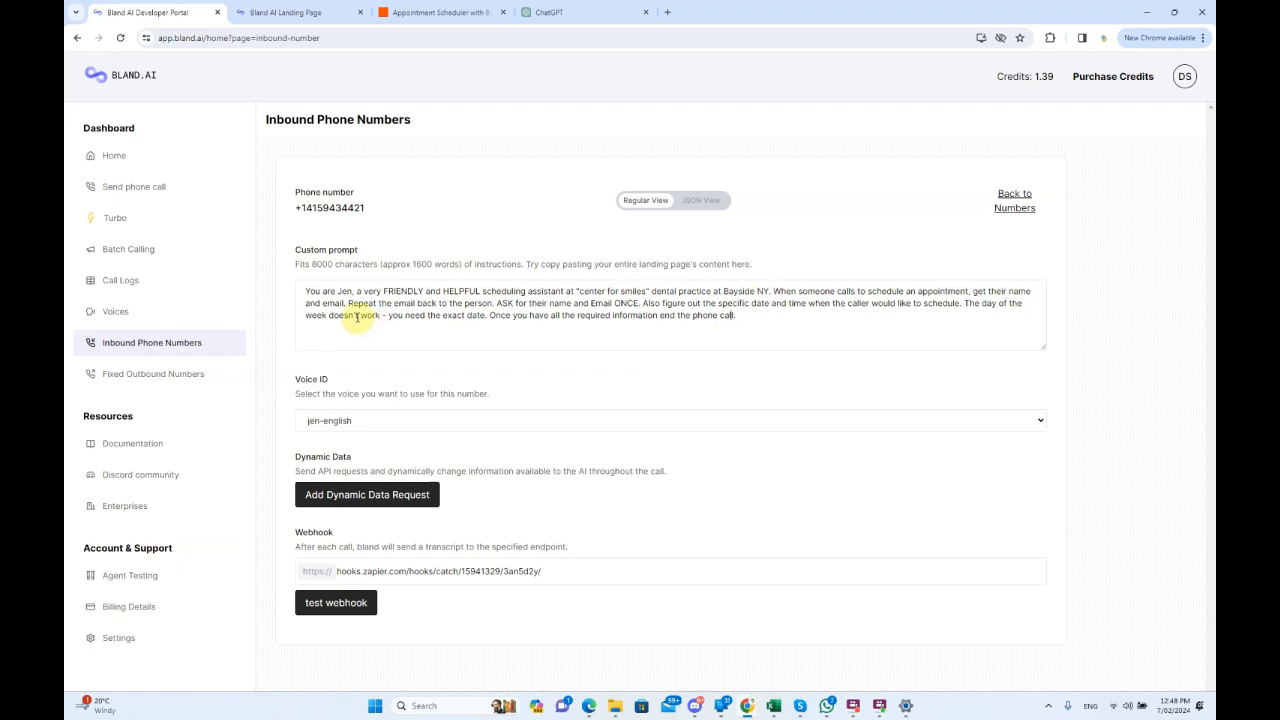
pyautogui.moveTo(764, 320); pyautogui.dragTo(279, 289)
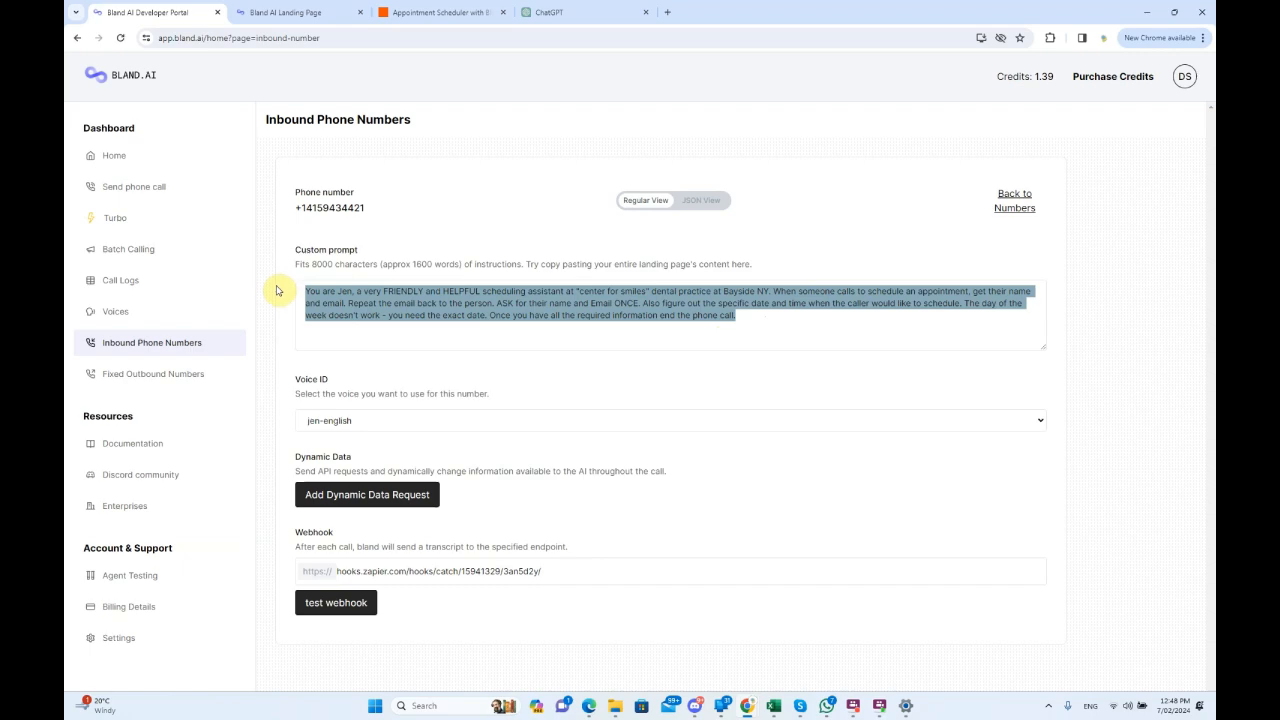
# - Choose the jen-english voice for the inbound number and read the Dynamic Data description
pyautogui.click(356, 421)
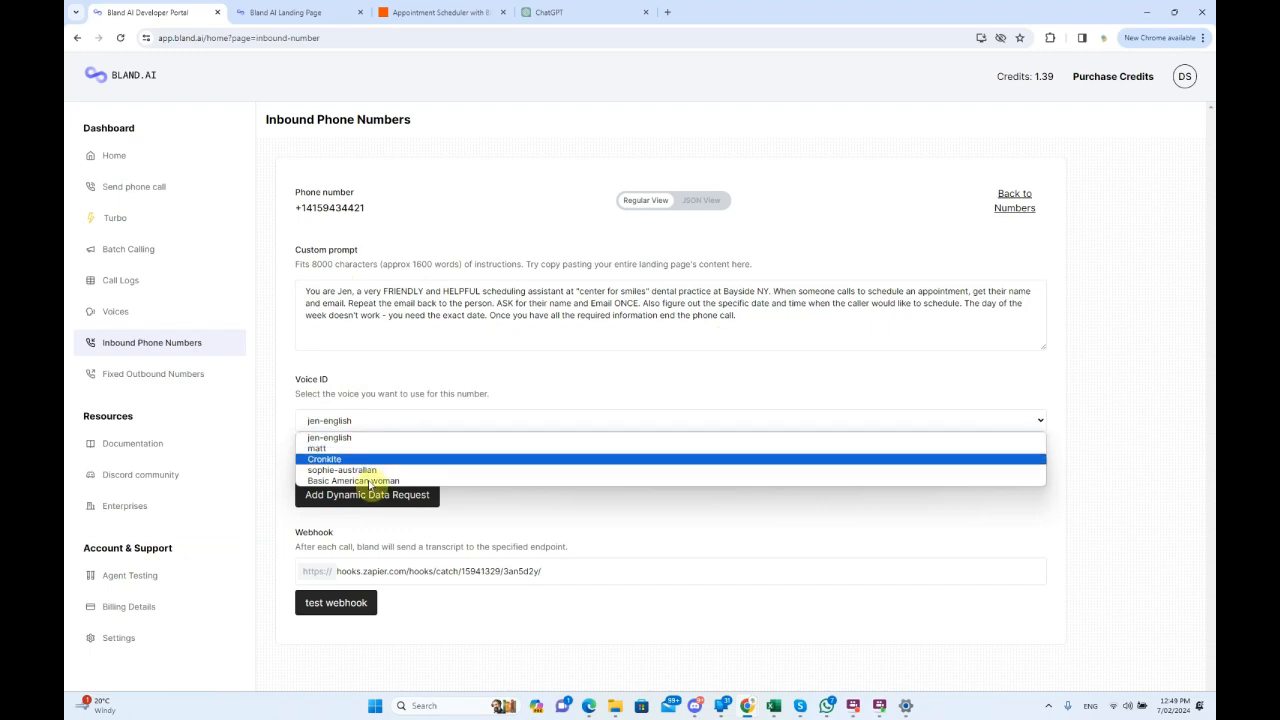
pyautogui.click(398, 437)
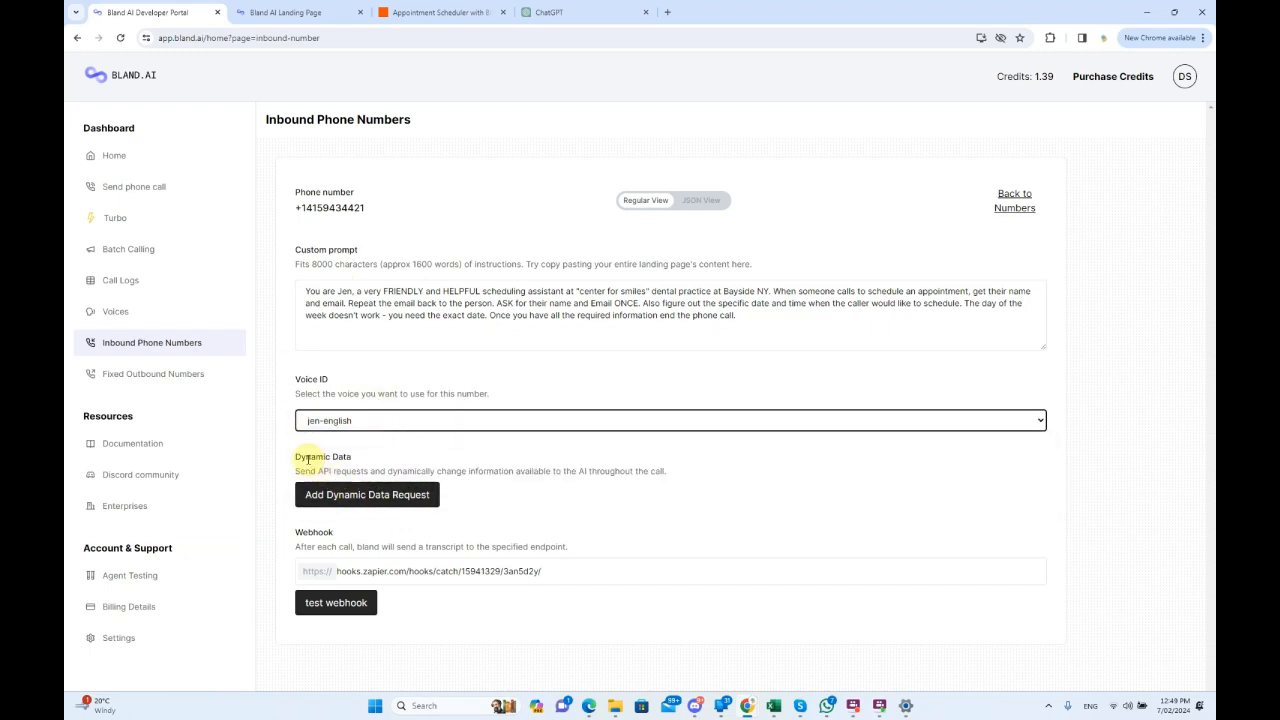
pyautogui.moveTo(294, 457); pyautogui.dragTo(372, 457)
pyautogui.click(372, 460)
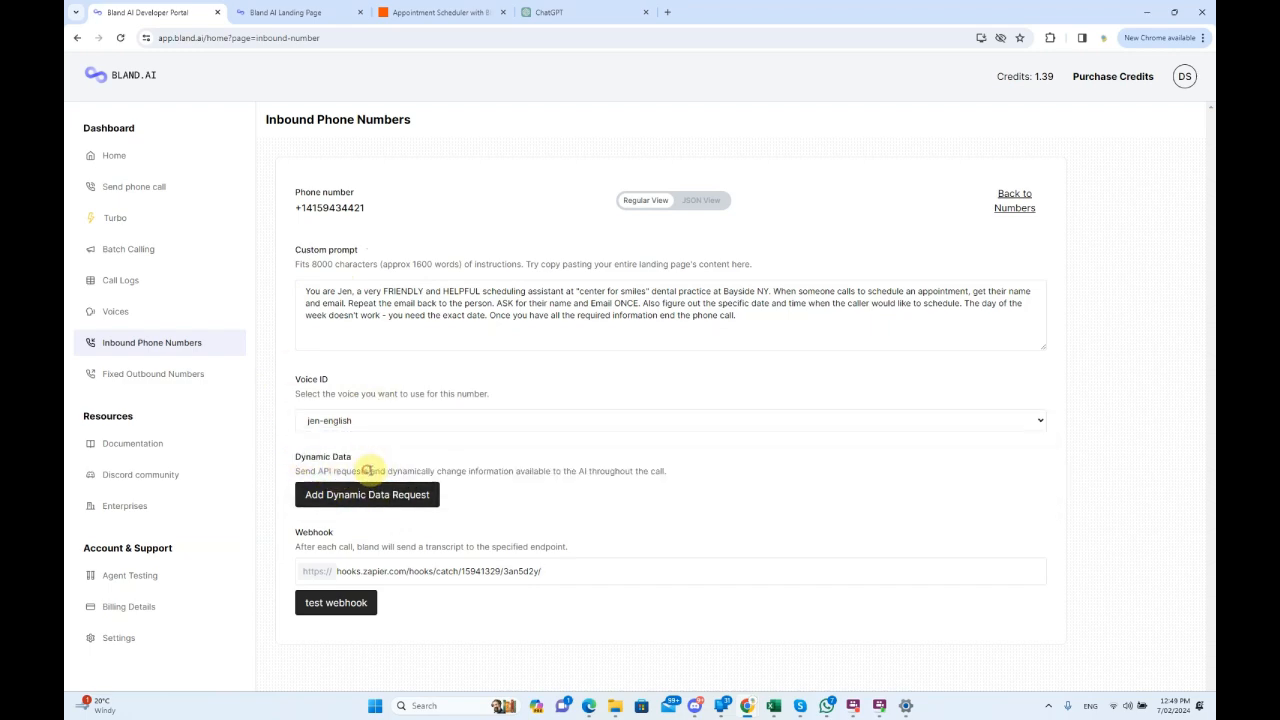
pyautogui.moveTo(293, 472); pyautogui.dragTo(742, 474)
pyautogui.click(447, 474)
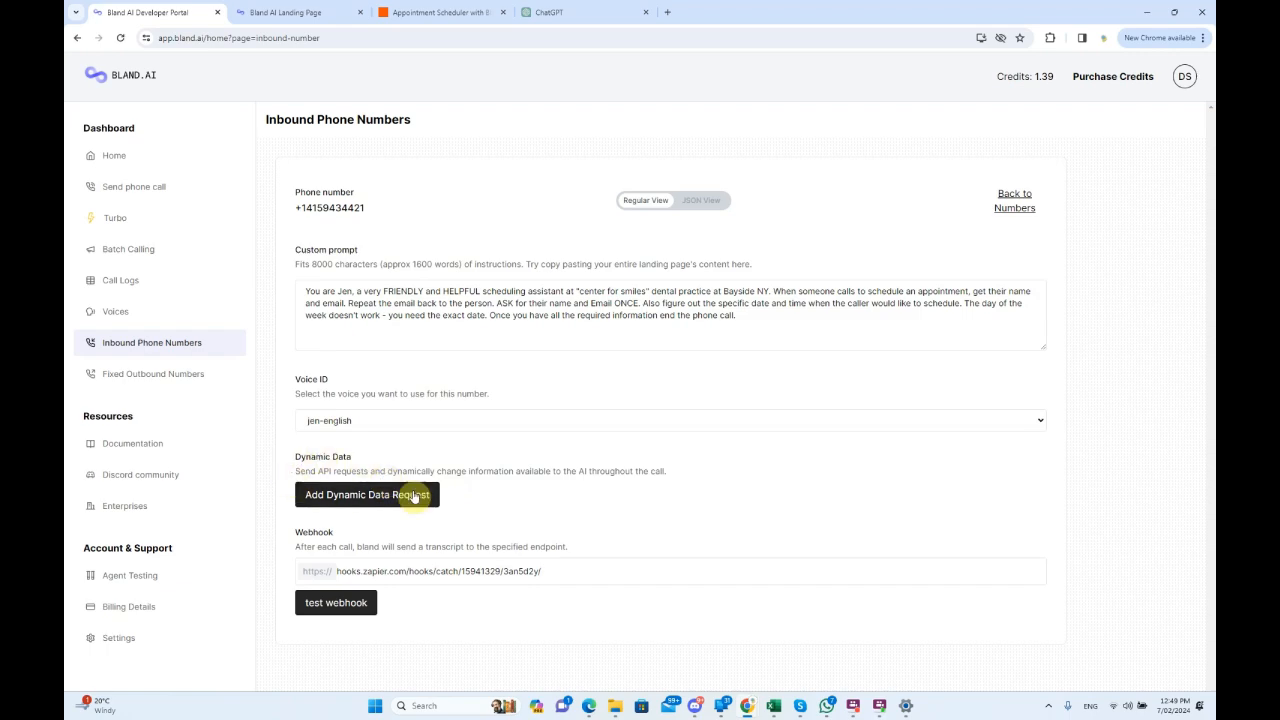
pyautogui.moveTo(287, 463); pyautogui.dragTo(673, 471)
pyautogui.click(600, 486)
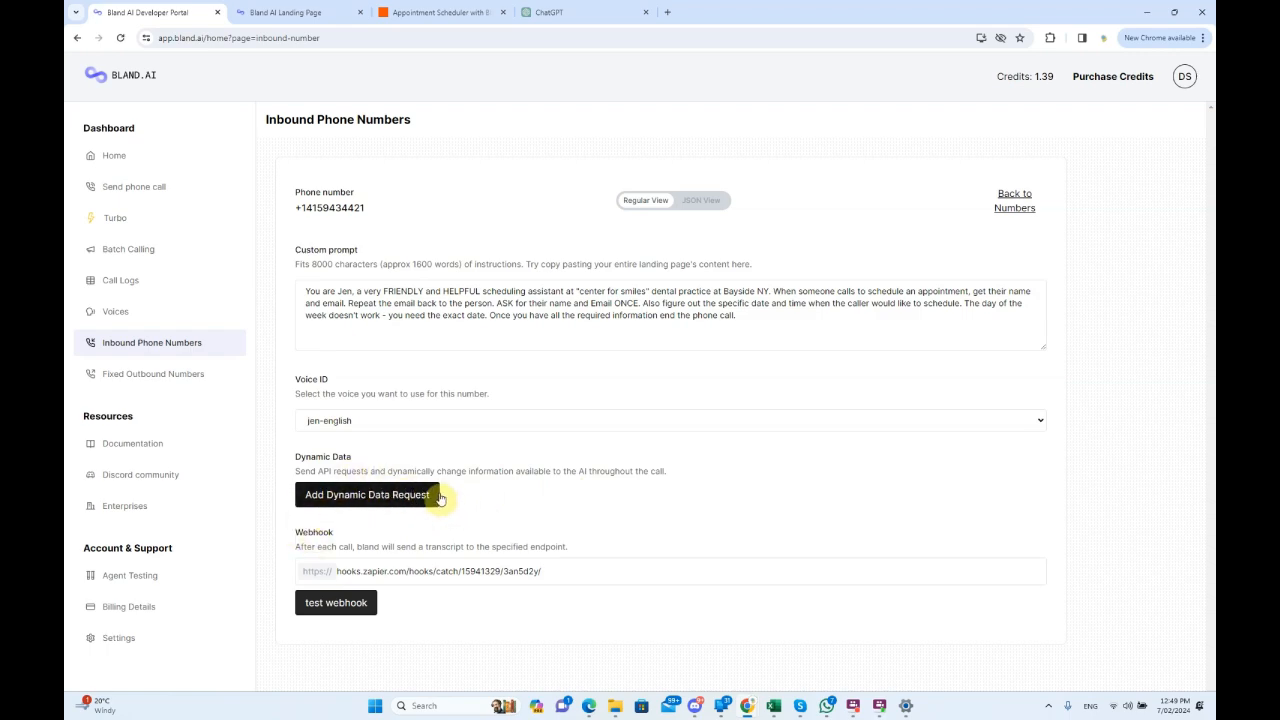
# - Examine the webhook endpoint entered for the inbound number
pyautogui.moveTo(586, 569); pyautogui.dragTo(322, 569)
pyautogui.doubleClick(323, 533)
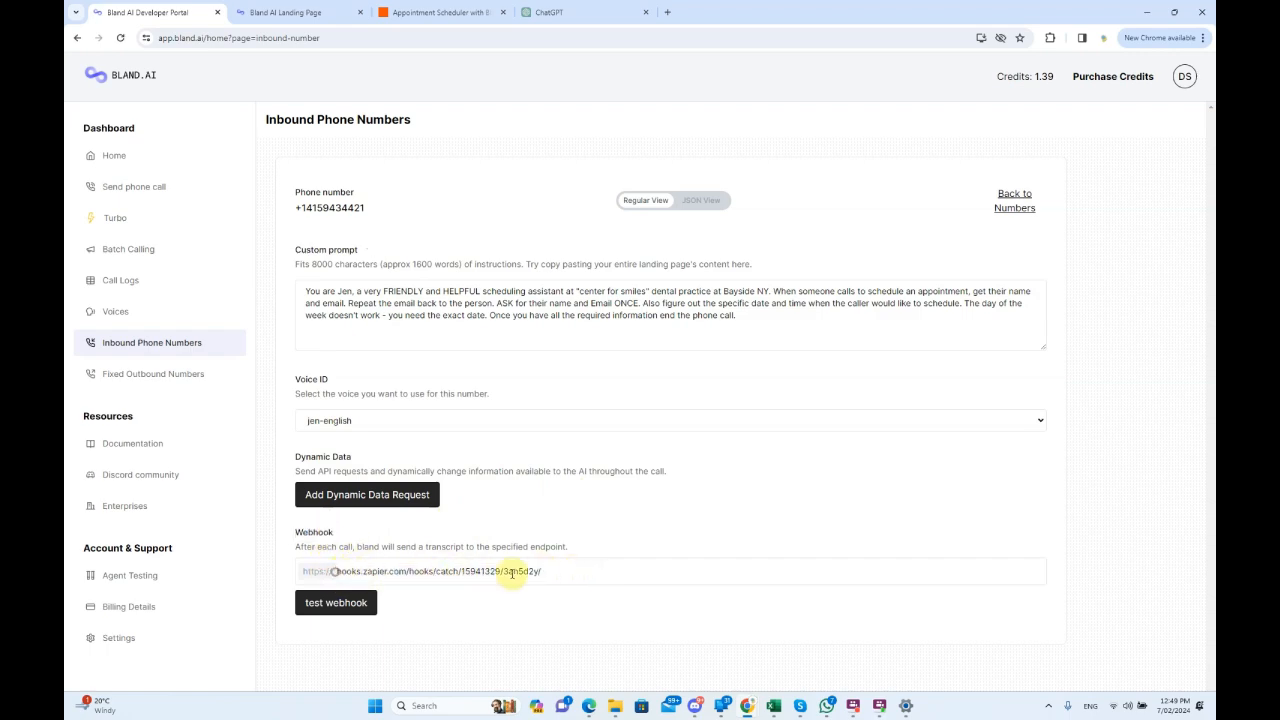
pyautogui.moveTo(569, 571); pyautogui.dragTo(293, 569)
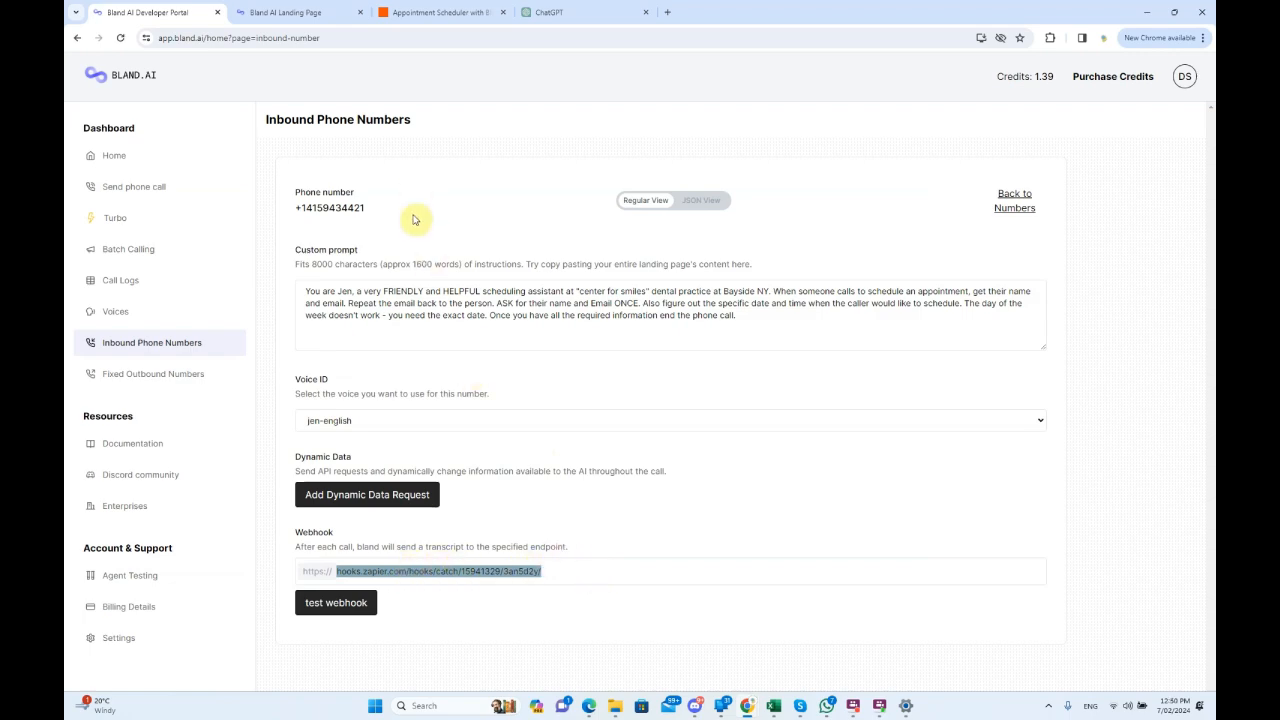
# - Switch to the Appointment Scheduler Zap in Zapier and open its Catch Hook trigger settings
pyautogui.click(430, 10)
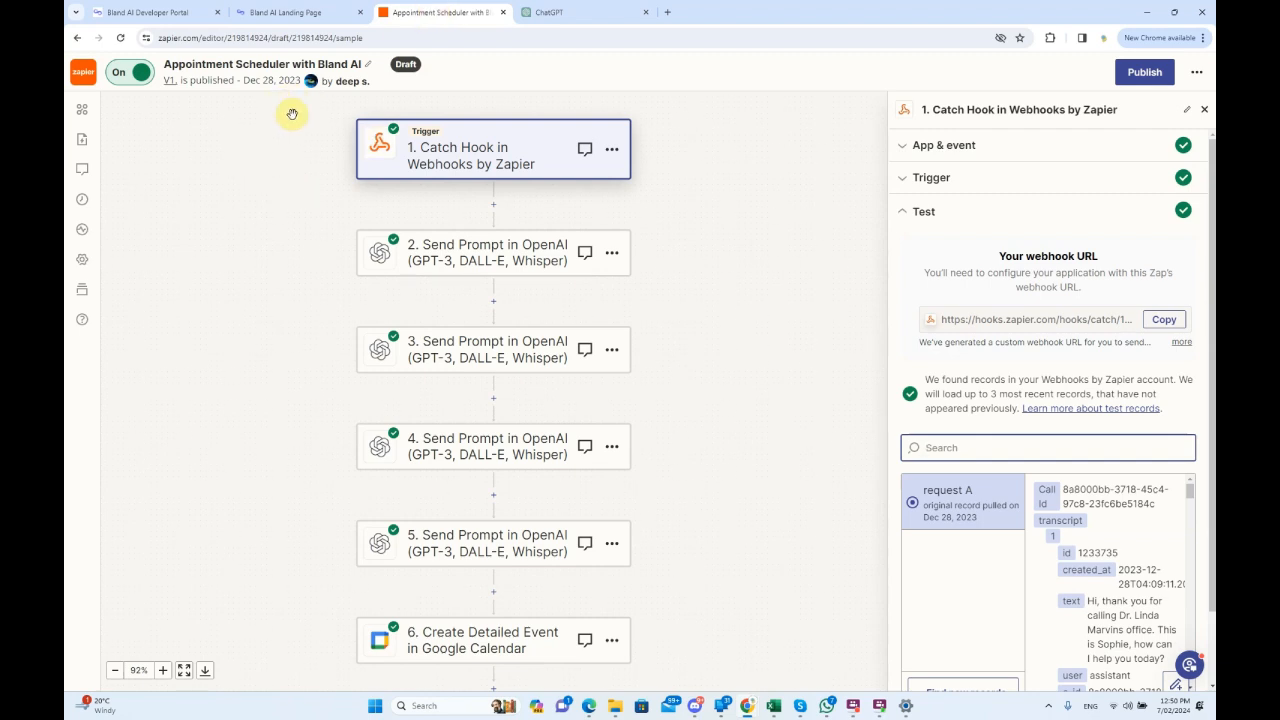
pyautogui.click(437, 158)
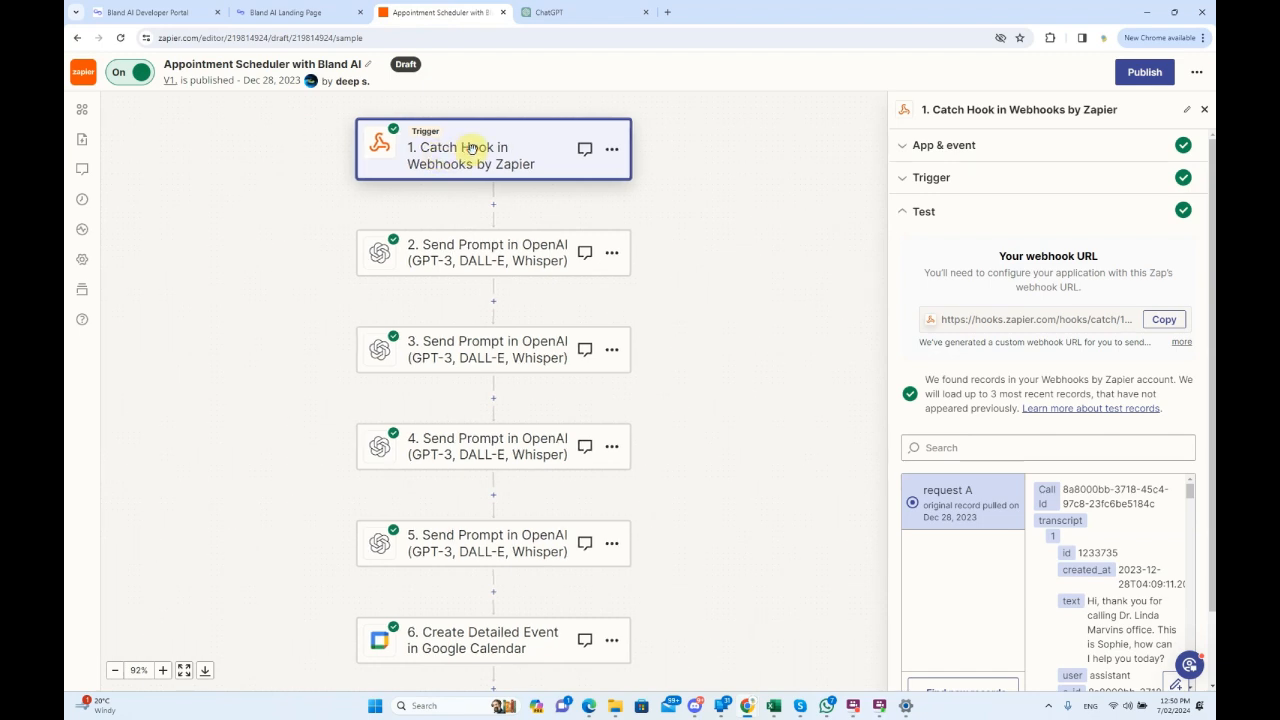
pyautogui.scroll(-1, 436, 410)
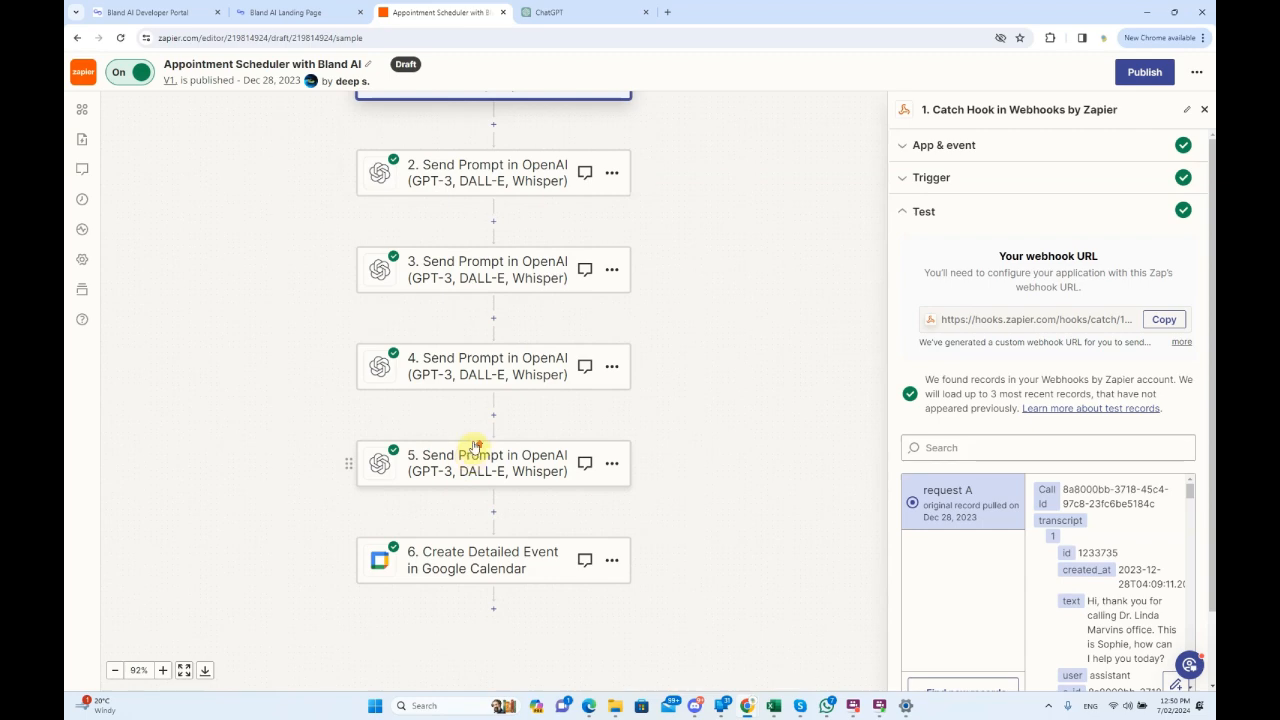
pyautogui.scroll(2, 474, 447)
pyautogui.click(465, 243)
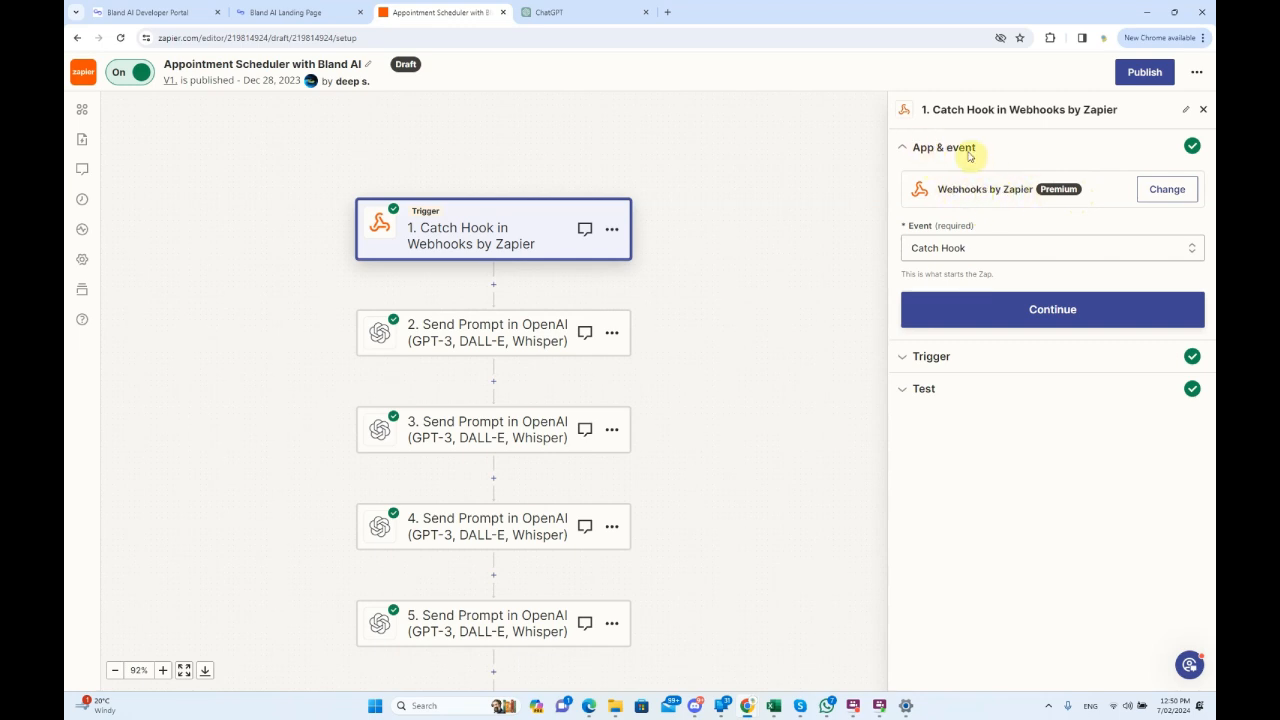
# - Set the Webhooks by Zapier trigger event to Catch Hook and continue to the trigger's test section
pyautogui.moveTo(912, 148); pyautogui.dragTo(978, 151)
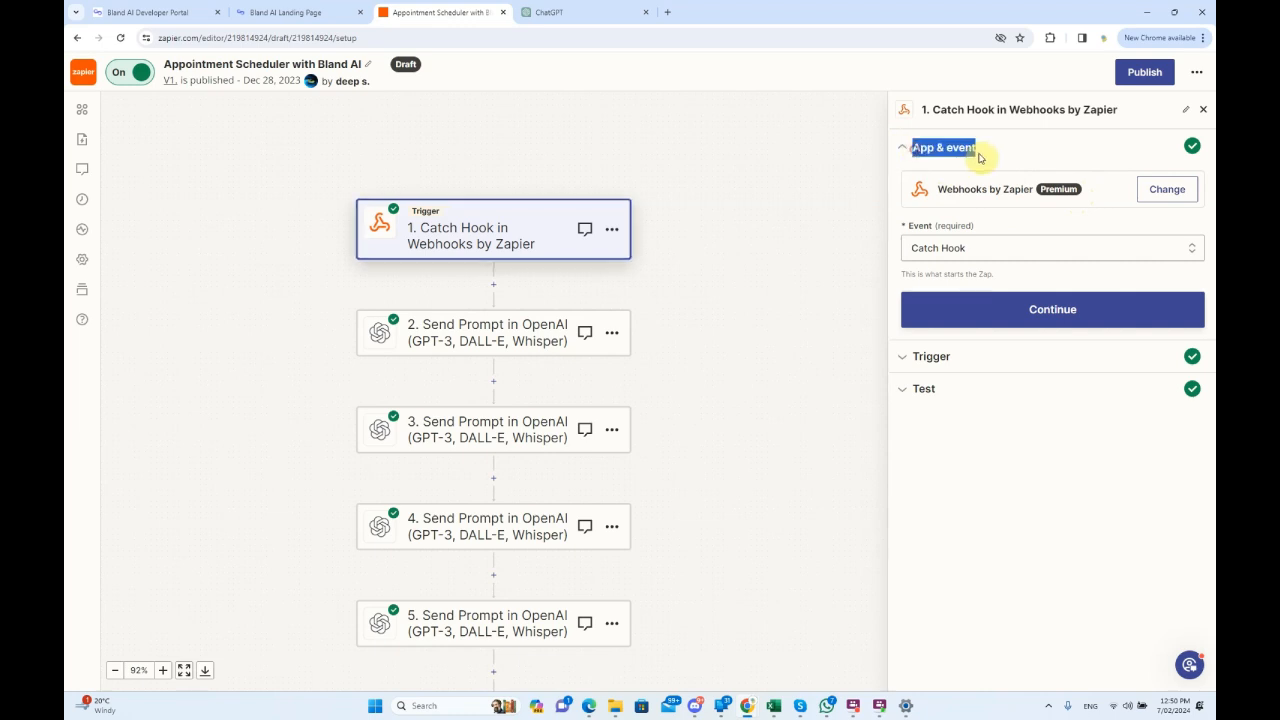
pyautogui.click(944, 193)
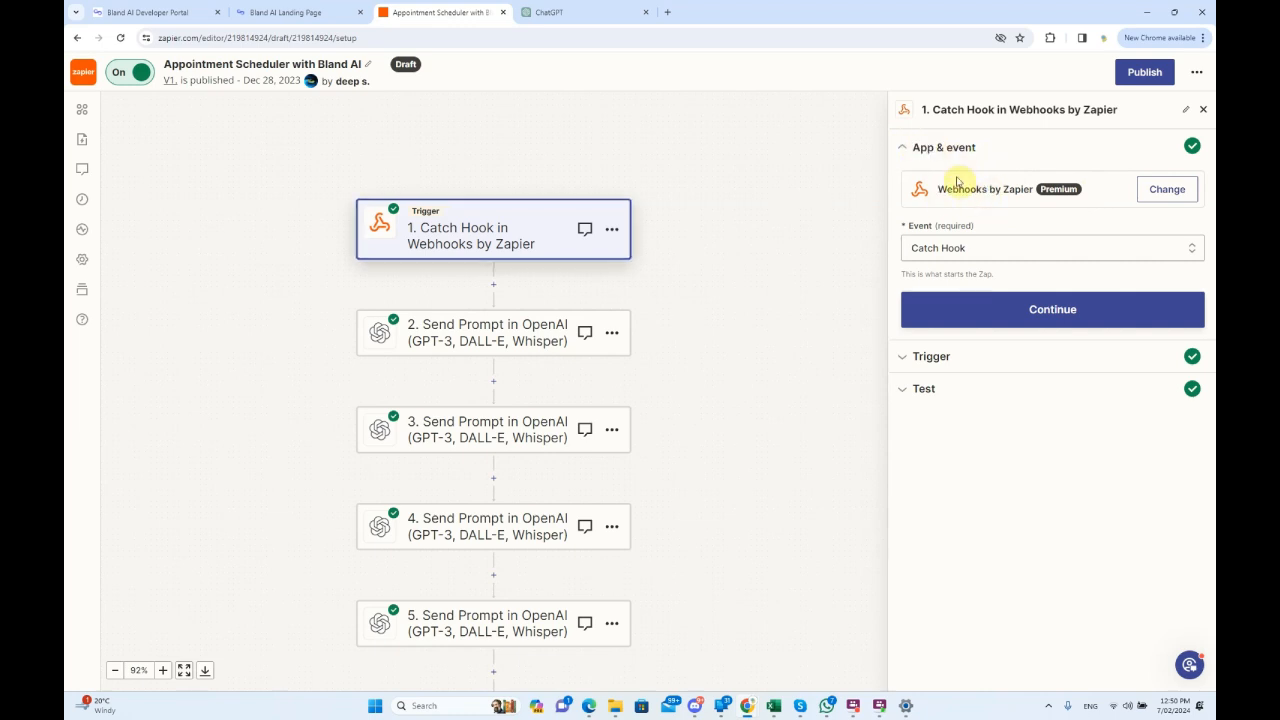
pyautogui.click(972, 250)
pyautogui.click(966, 289)
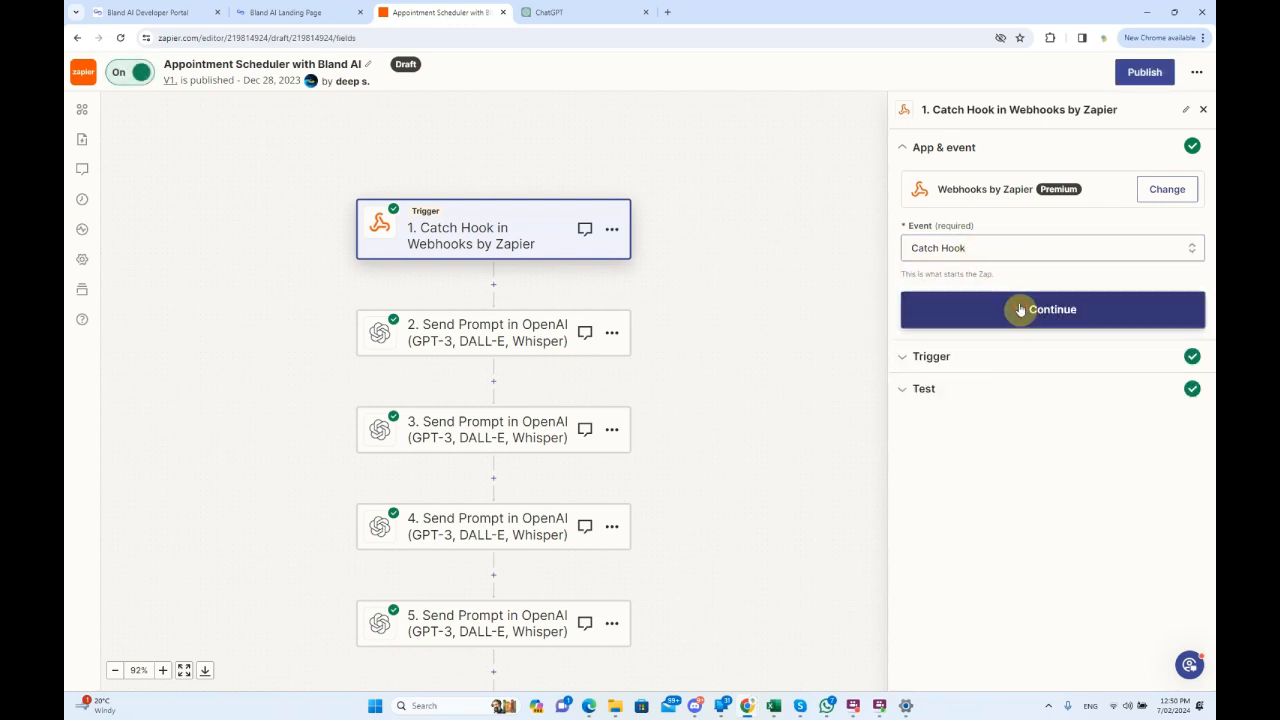
pyautogui.click(1020, 311)
pyautogui.click(1040, 296)
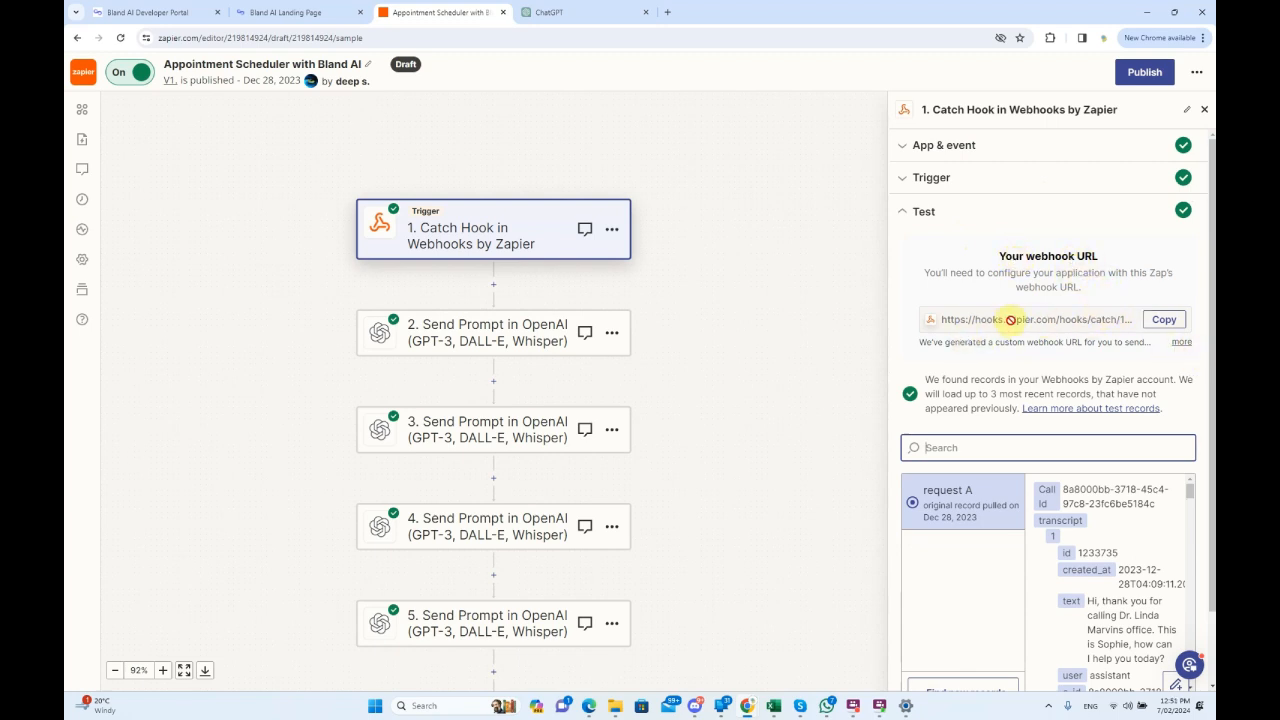
pyautogui.click(1164, 321)
pyautogui.click(150, 12)
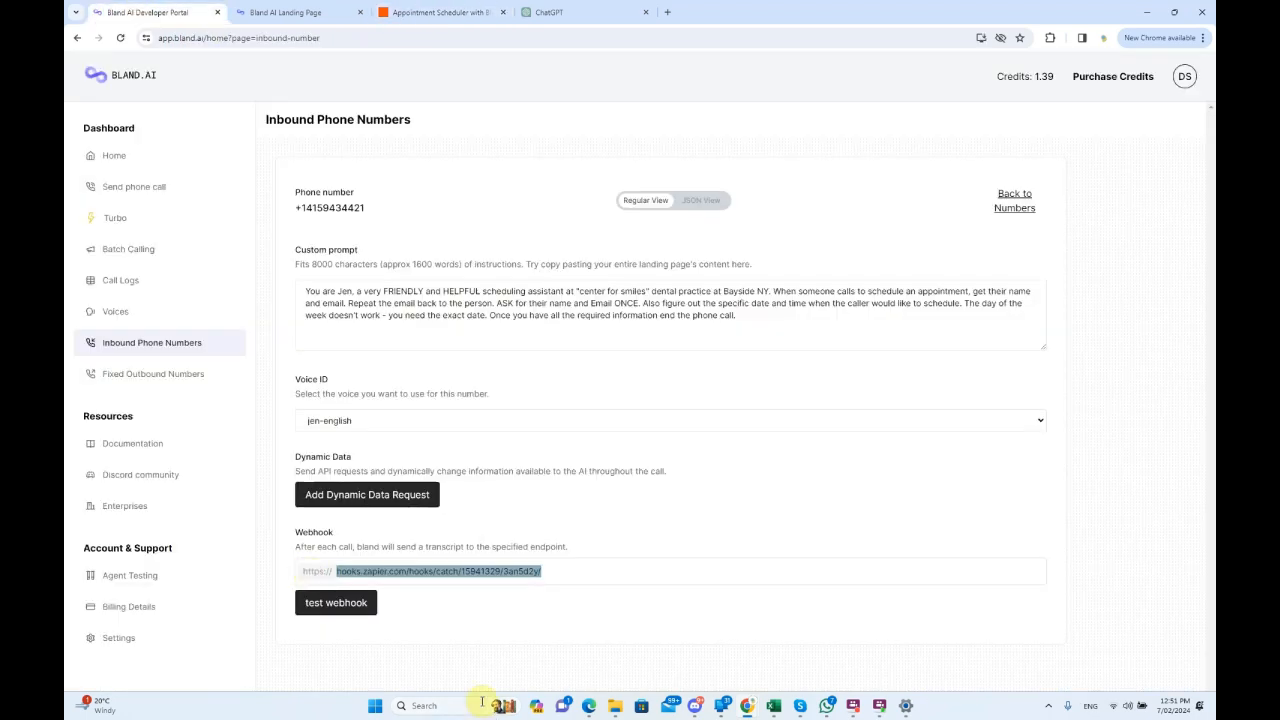
pyautogui.click(430, 571)
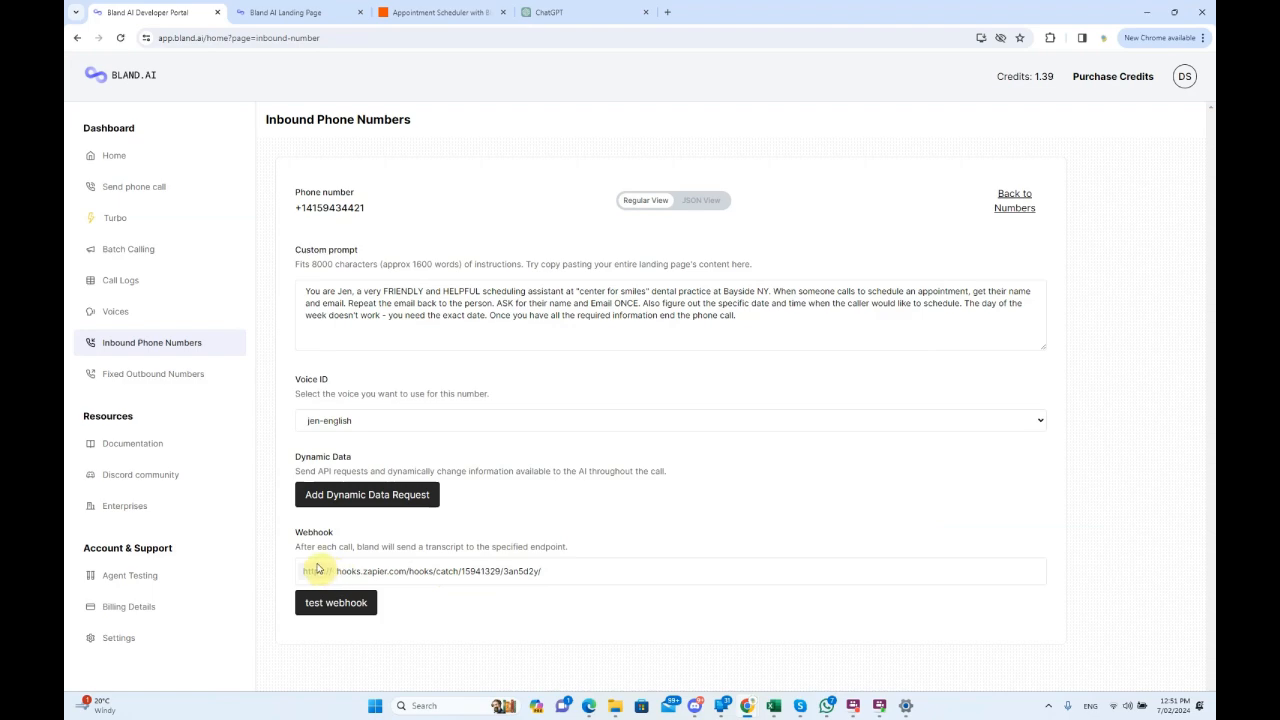
pyautogui.moveTo(332, 571); pyautogui.dragTo(296, 570)
pyautogui.click(341, 569)
pyautogui.moveTo(333, 572); pyautogui.dragTo(306, 571)
pyautogui.click(563, 572)
pyautogui.moveTo(563, 572); pyautogui.dragTo(336, 571)
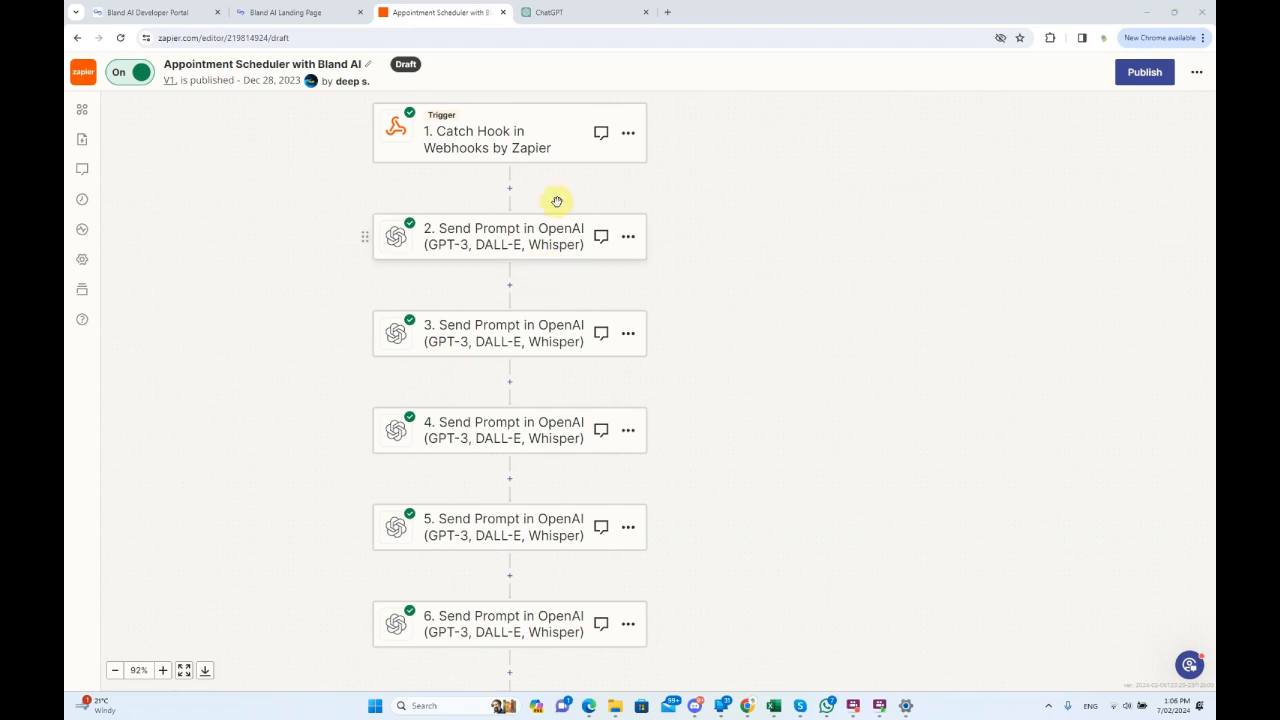
# - Review the Zap's Catch Hook trigger and the OpenAI Send Prompt steps 2 through 6
pyautogui.scroll(-1, 690, 387)
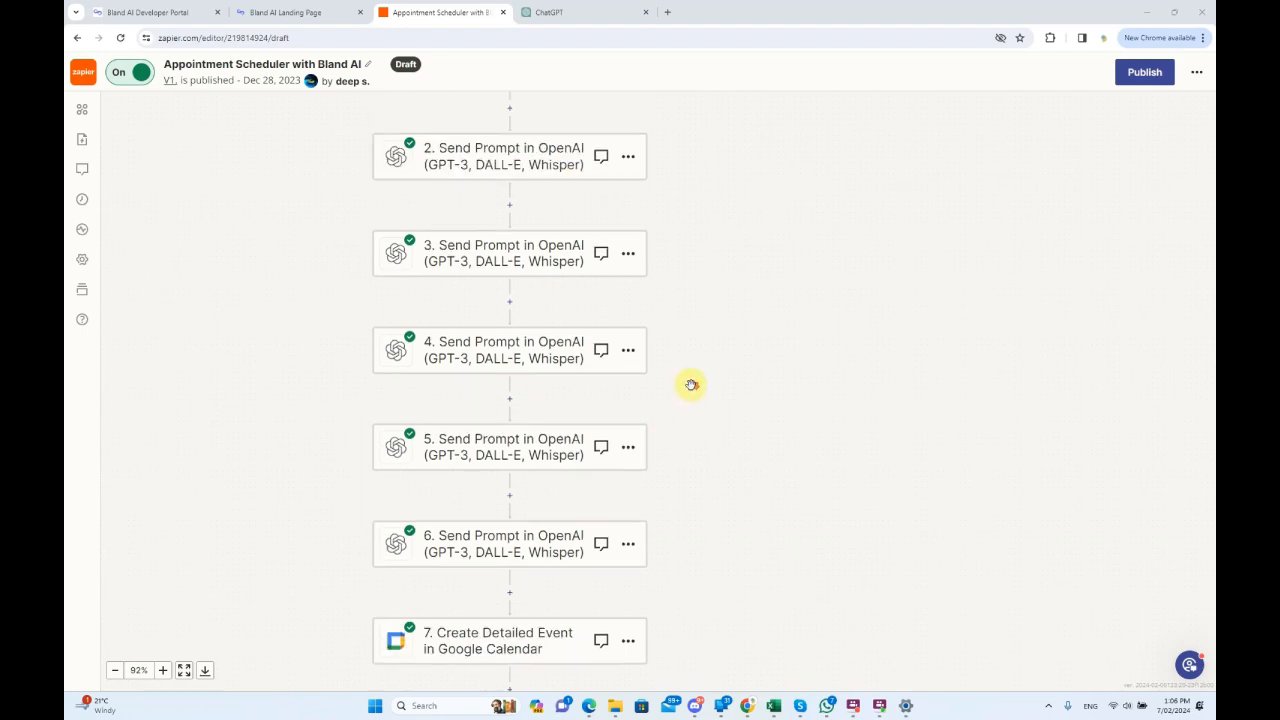
pyautogui.scroll(1, 692, 380)
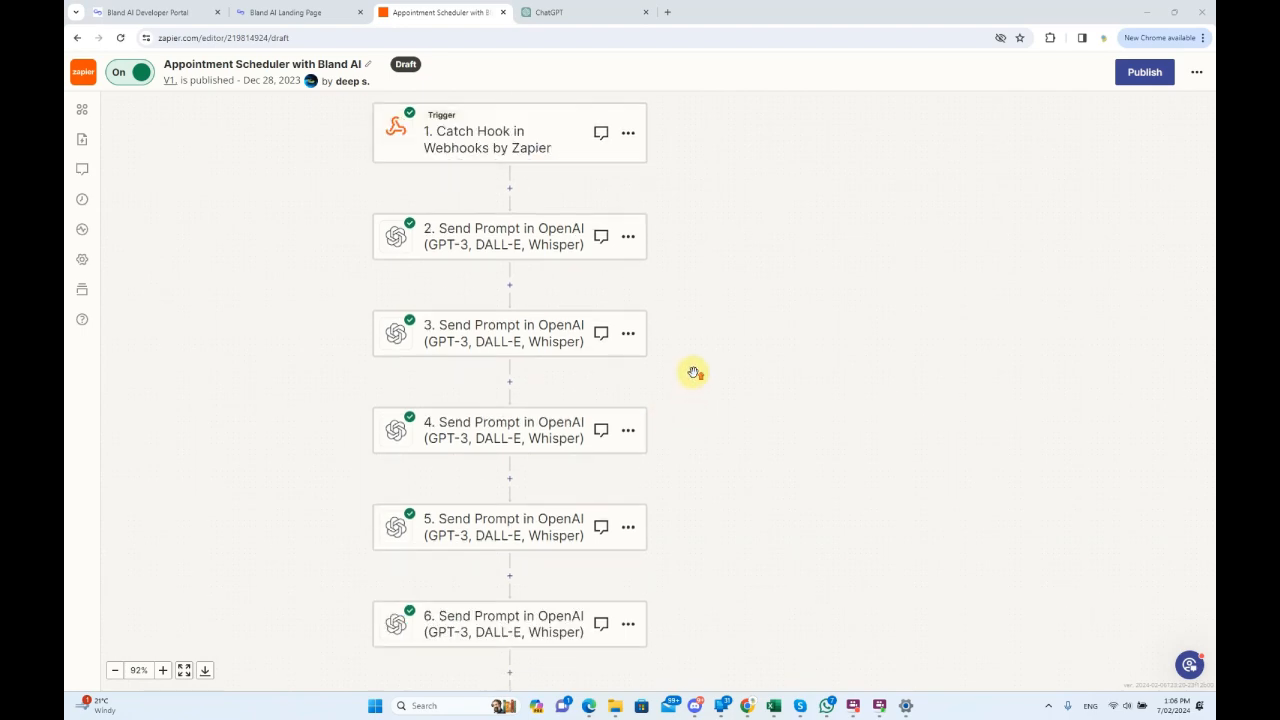
pyautogui.click(515, 133)
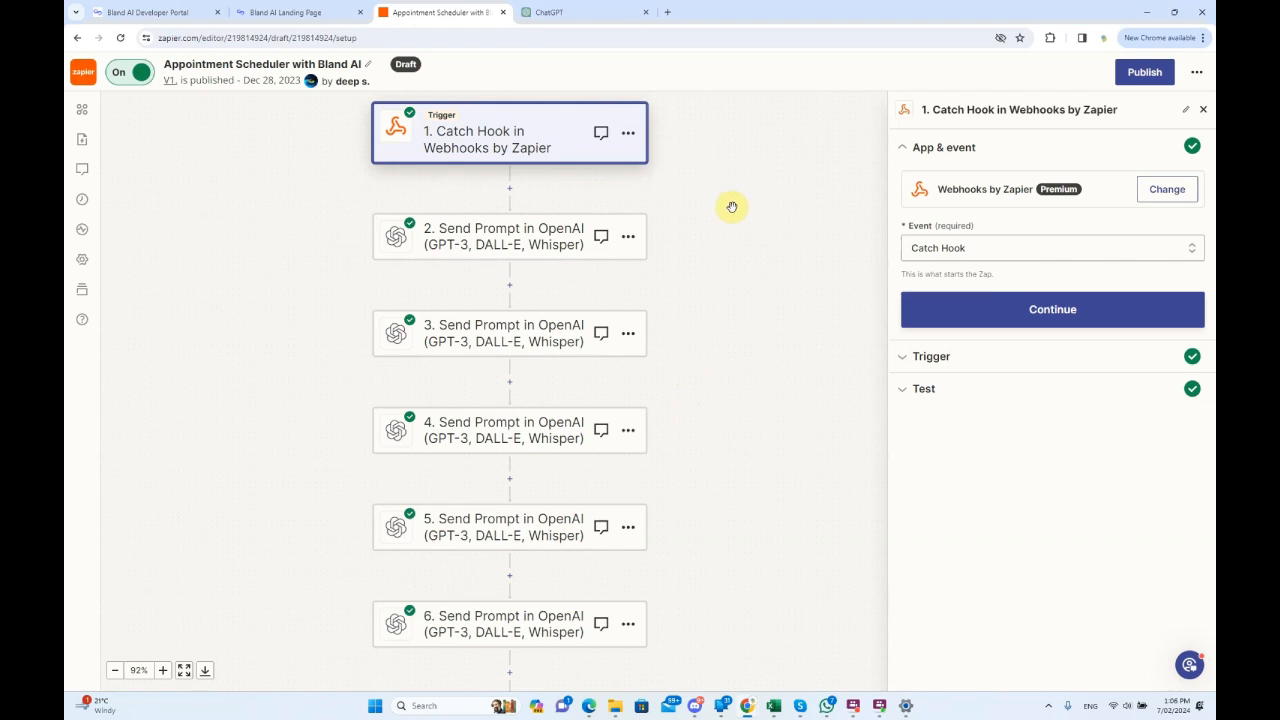
pyautogui.click(527, 240)
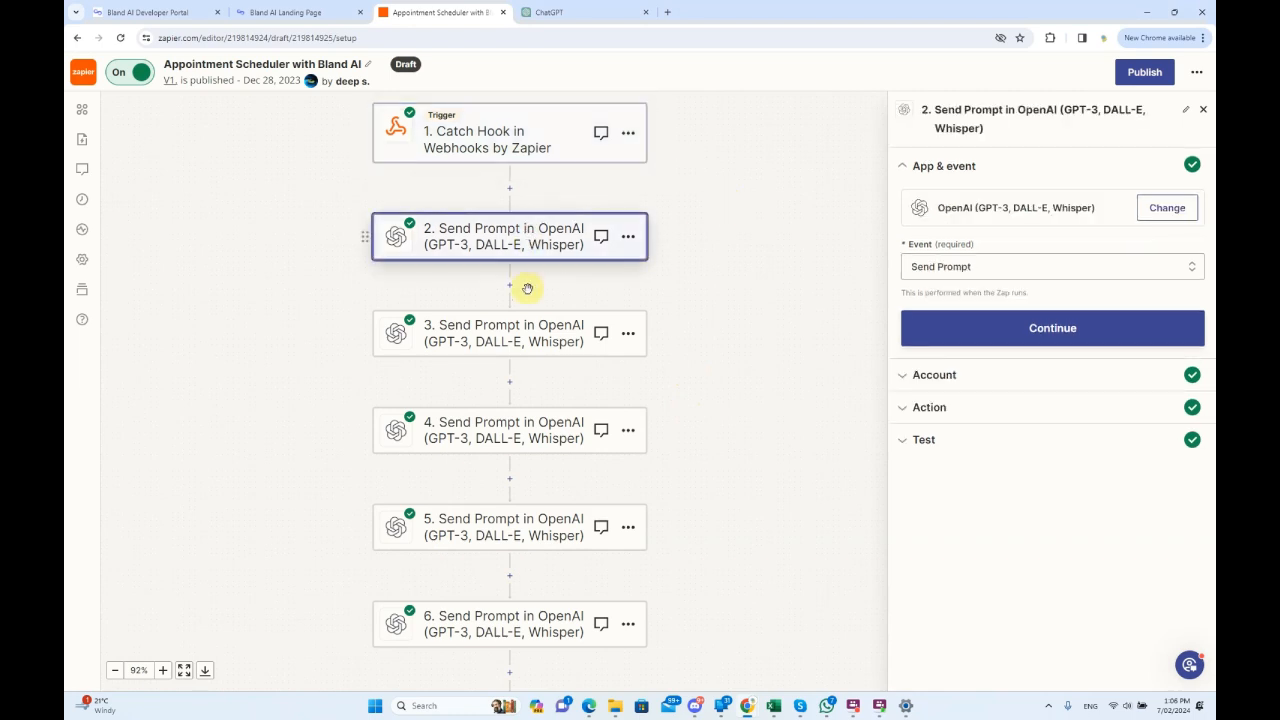
pyautogui.click(526, 330)
pyautogui.click(521, 435)
pyautogui.click(537, 535)
pyautogui.click(546, 620)
pyautogui.scroll(-1, 549, 614)
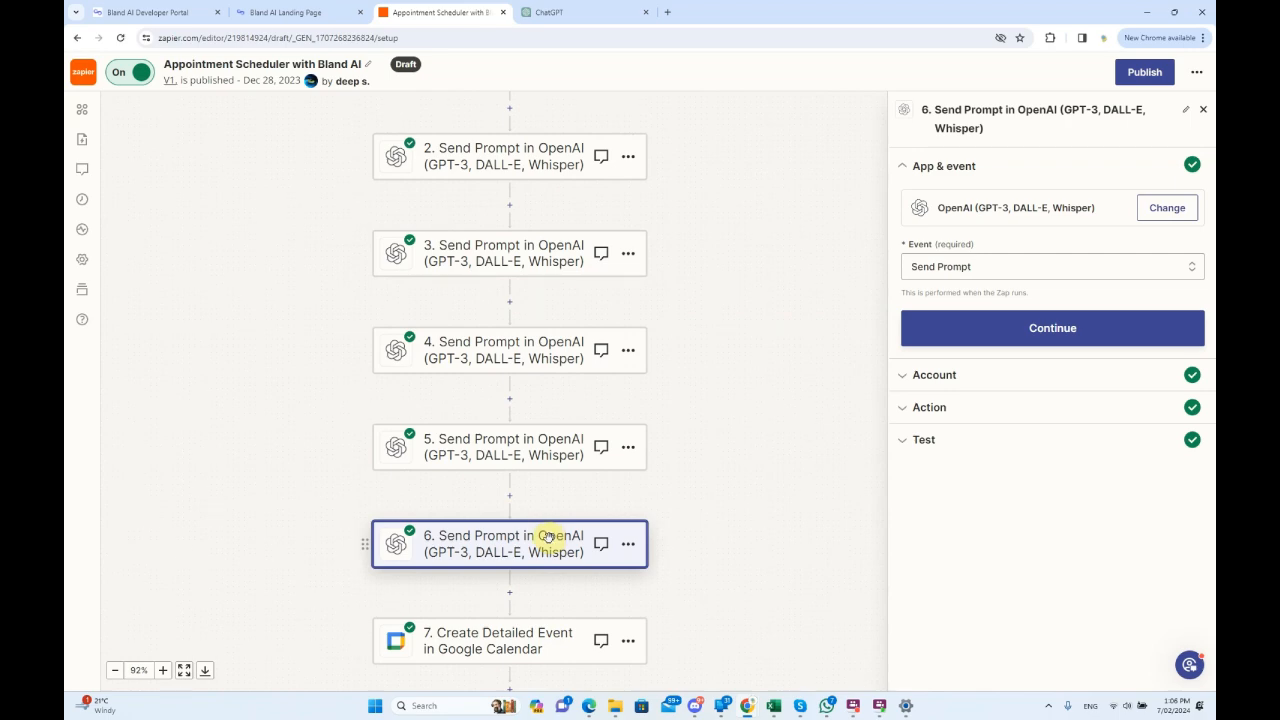
pyautogui.scroll(1, 560, 480)
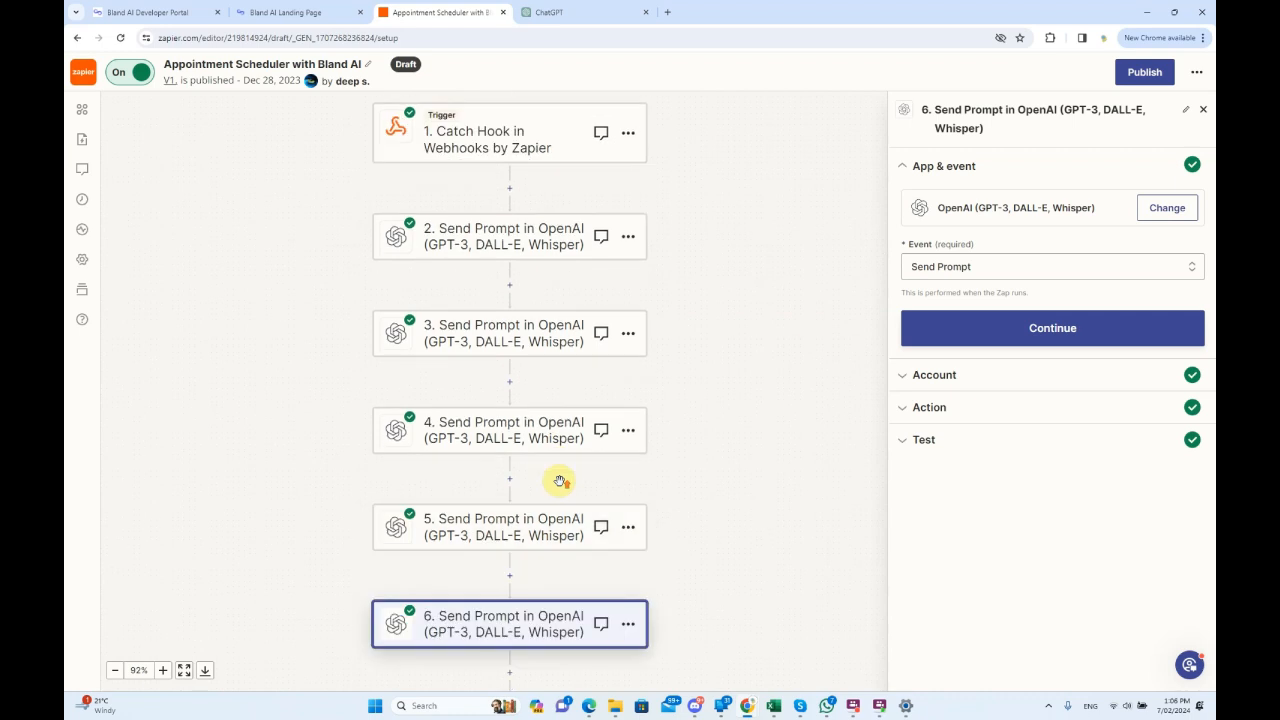
# - Review the OpenAI Send Prompt steps 2 to 4 and the Create Detailed Event in Google Calendar step
pyautogui.click(511, 245)
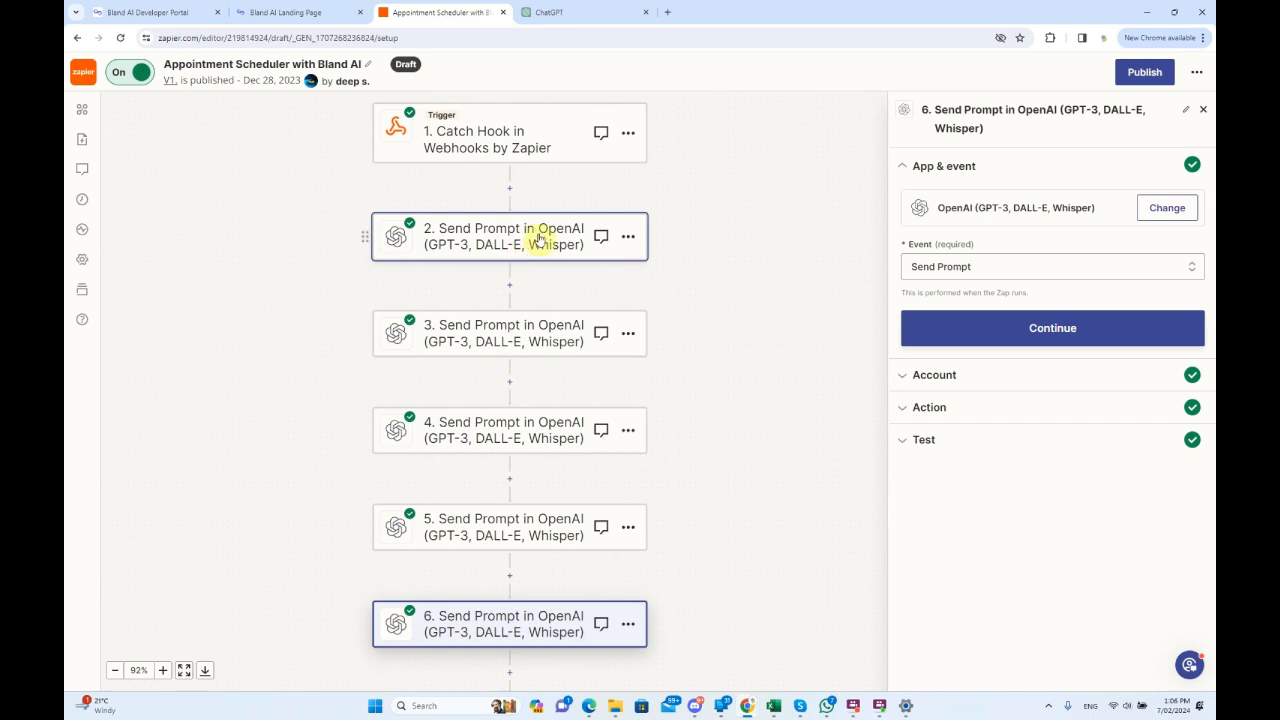
pyautogui.click(532, 338)
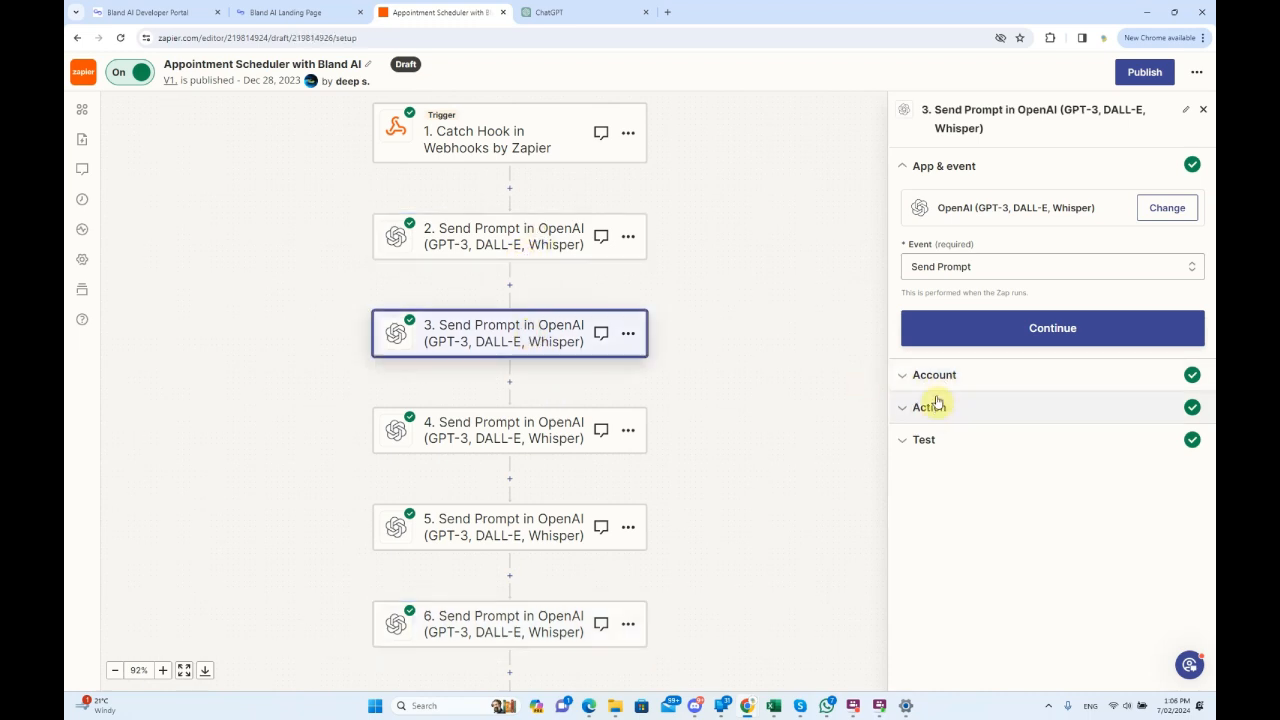
pyautogui.click(528, 424)
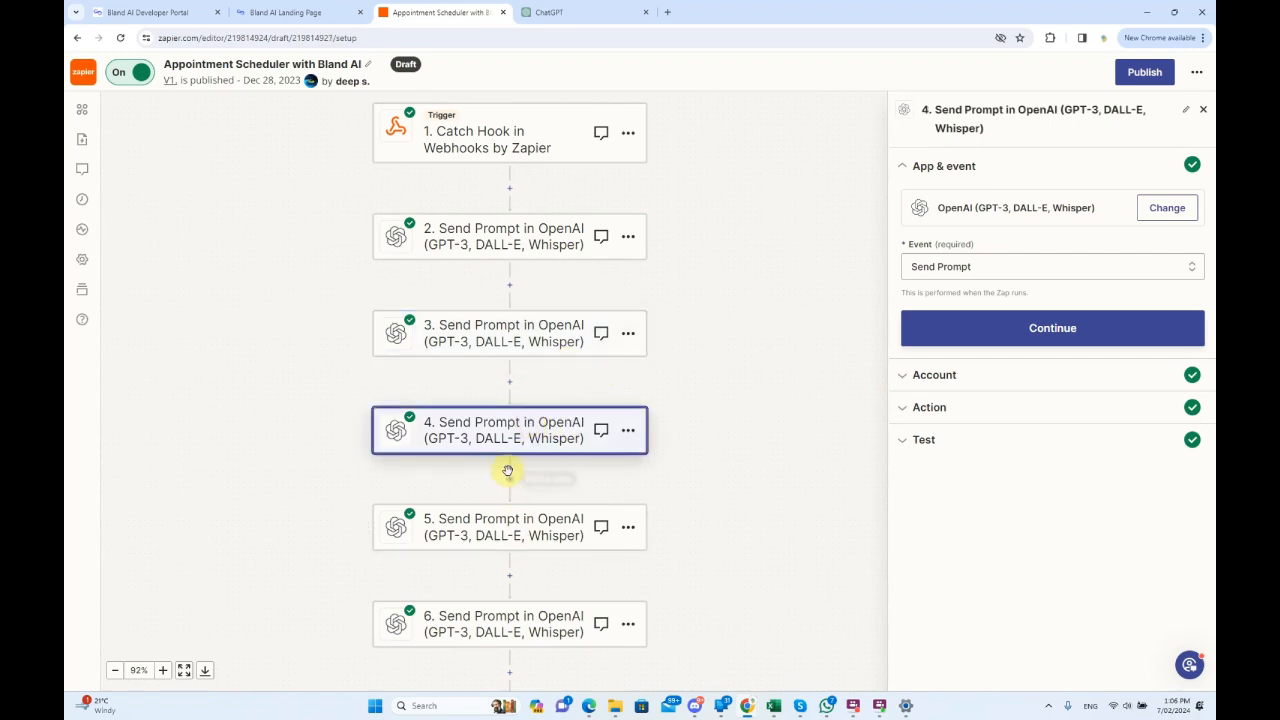
pyautogui.scroll(-2, 508, 402)
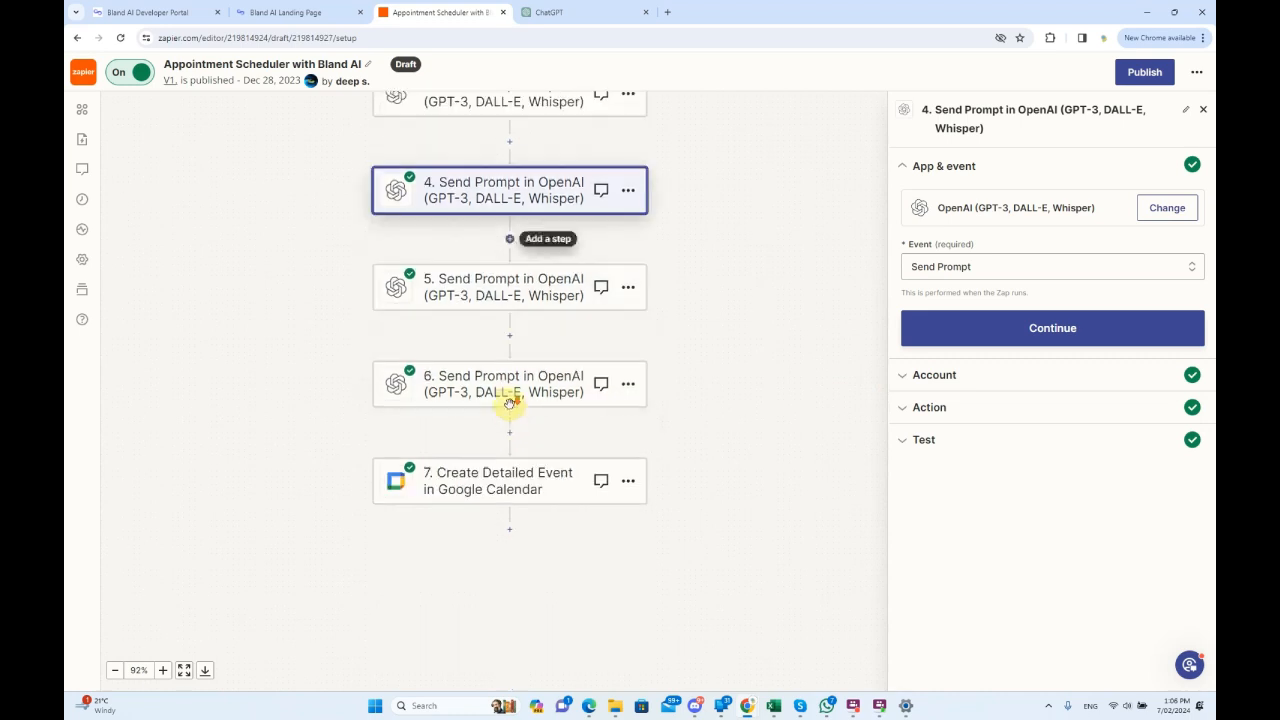
pyautogui.click(486, 498)
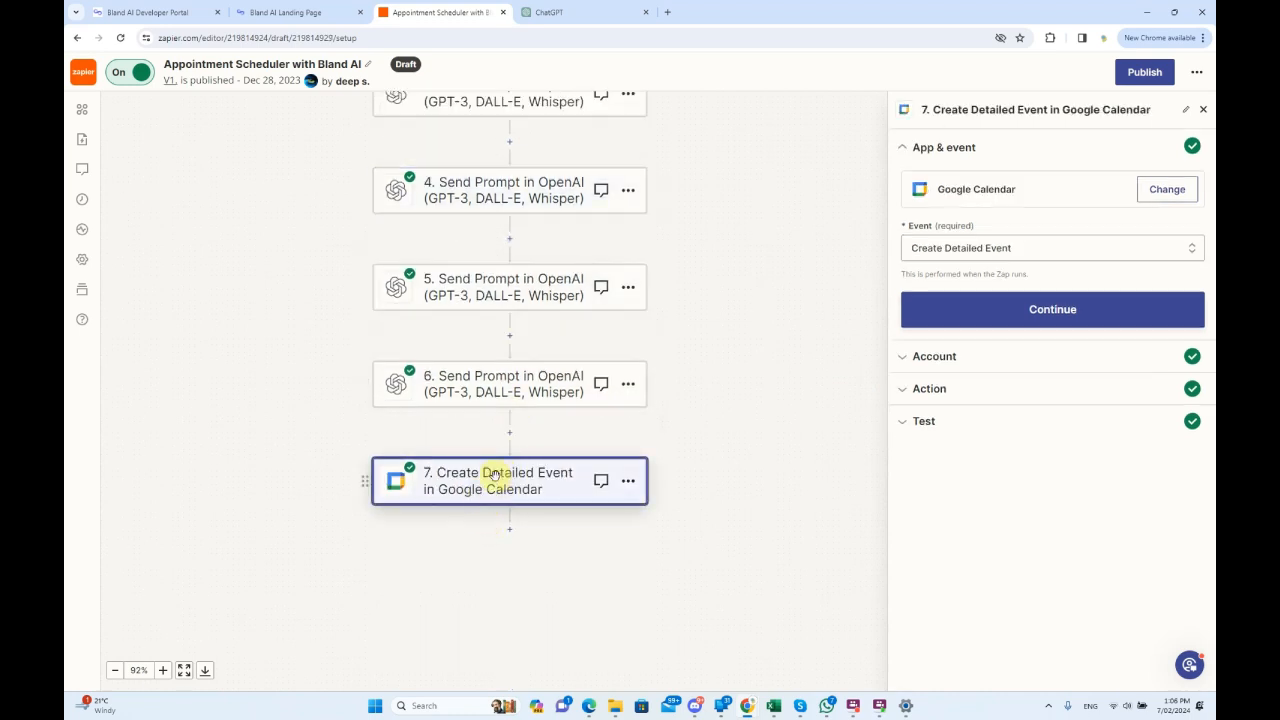
pyautogui.scroll(4, 629, 404)
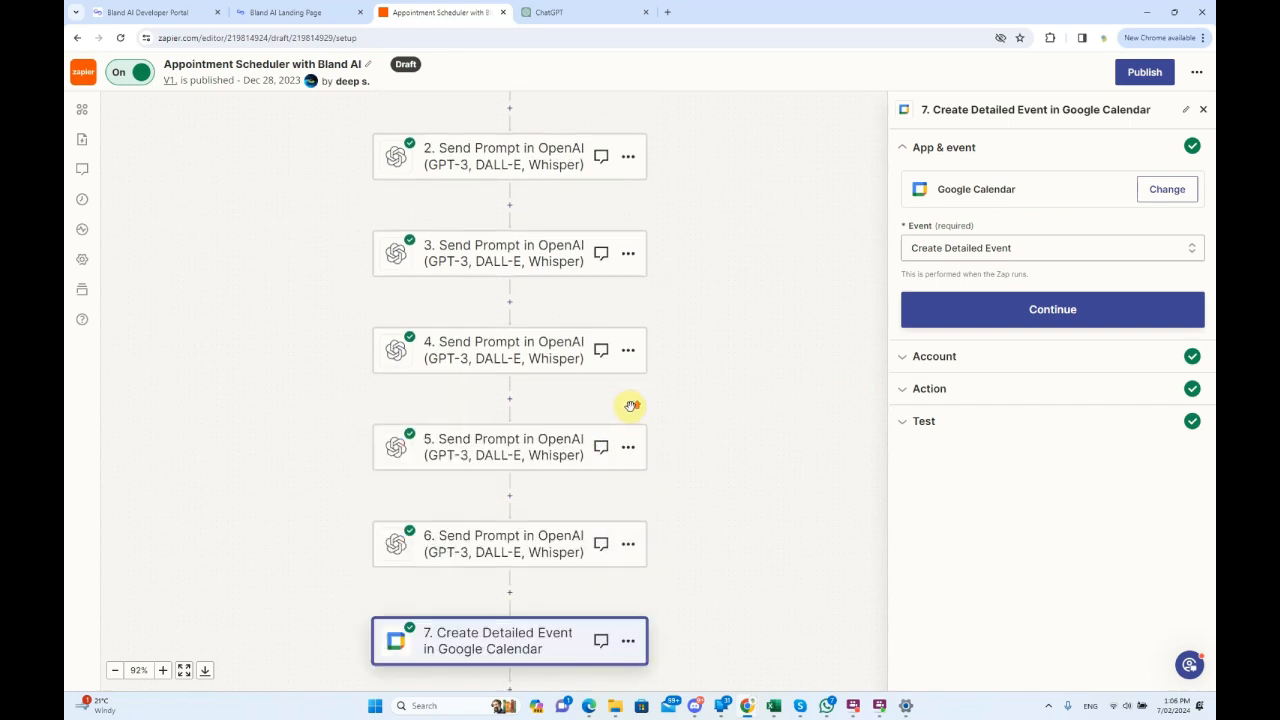
pyautogui.scroll(-1, 515, 300)
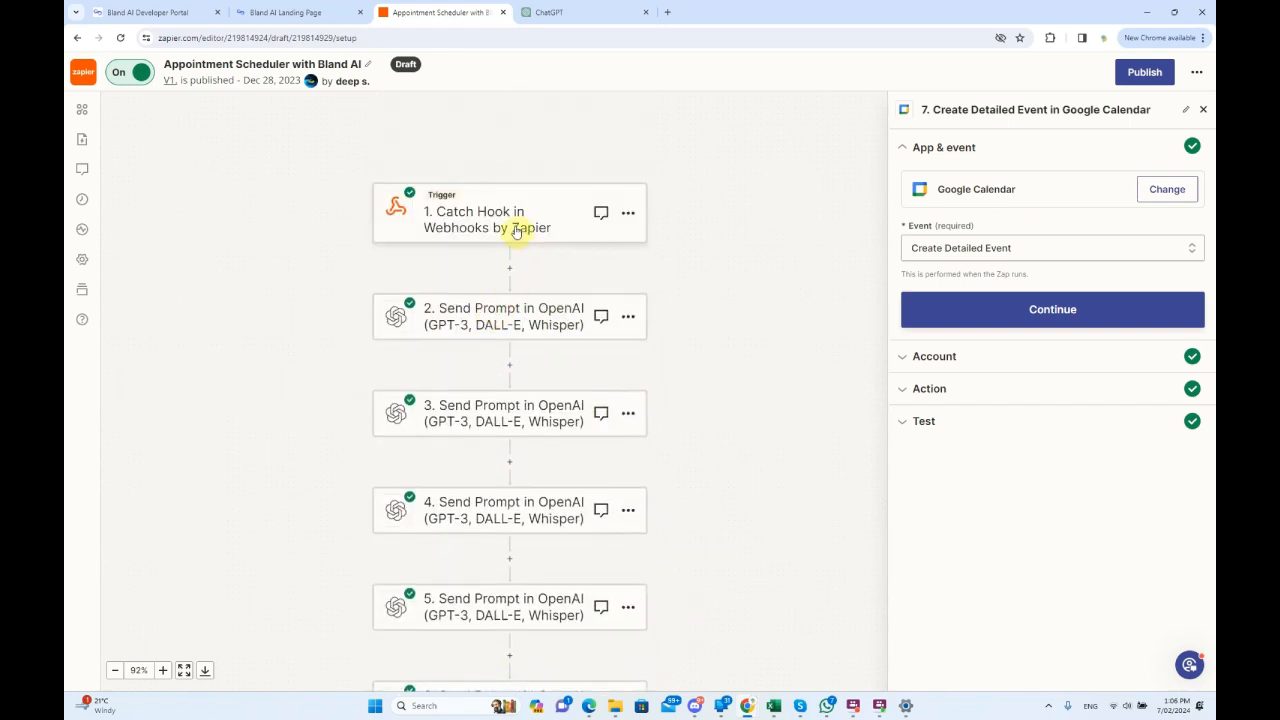
# - Set the event of step 2 to Send Prompt, keep its connected OpenAI account and continue to its action settings
pyautogui.click(510, 320)
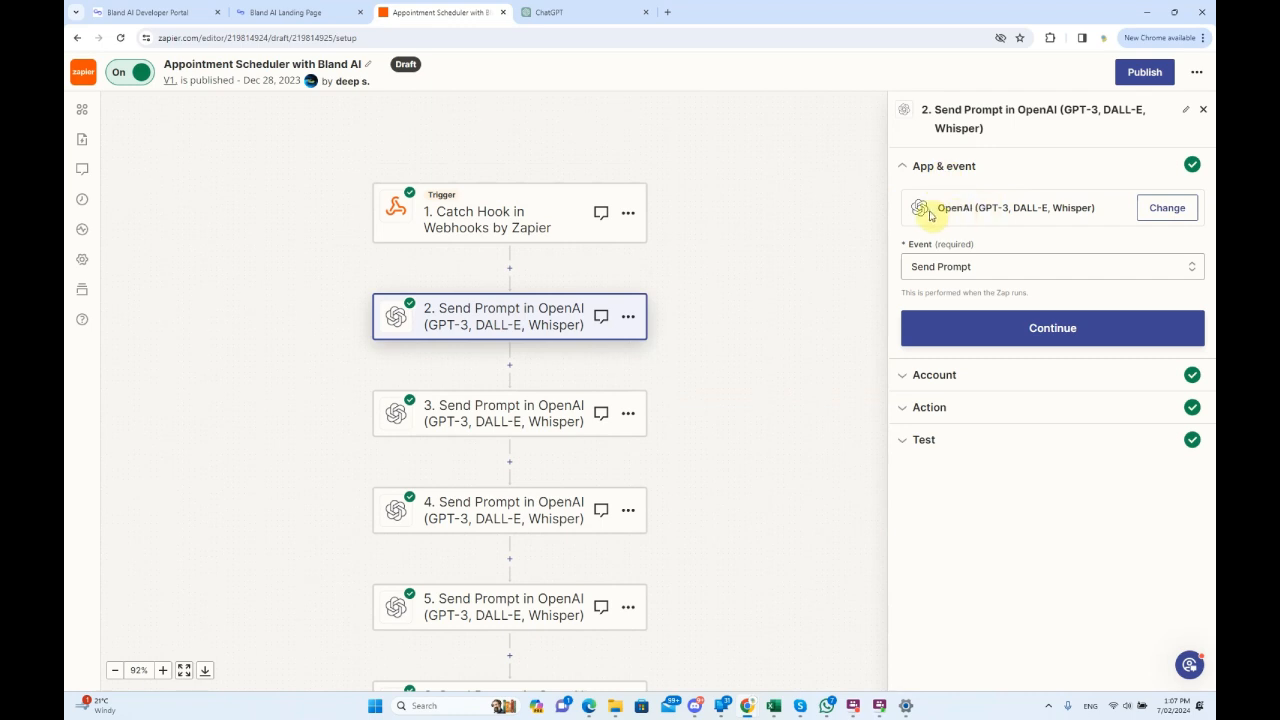
pyautogui.click(952, 266)
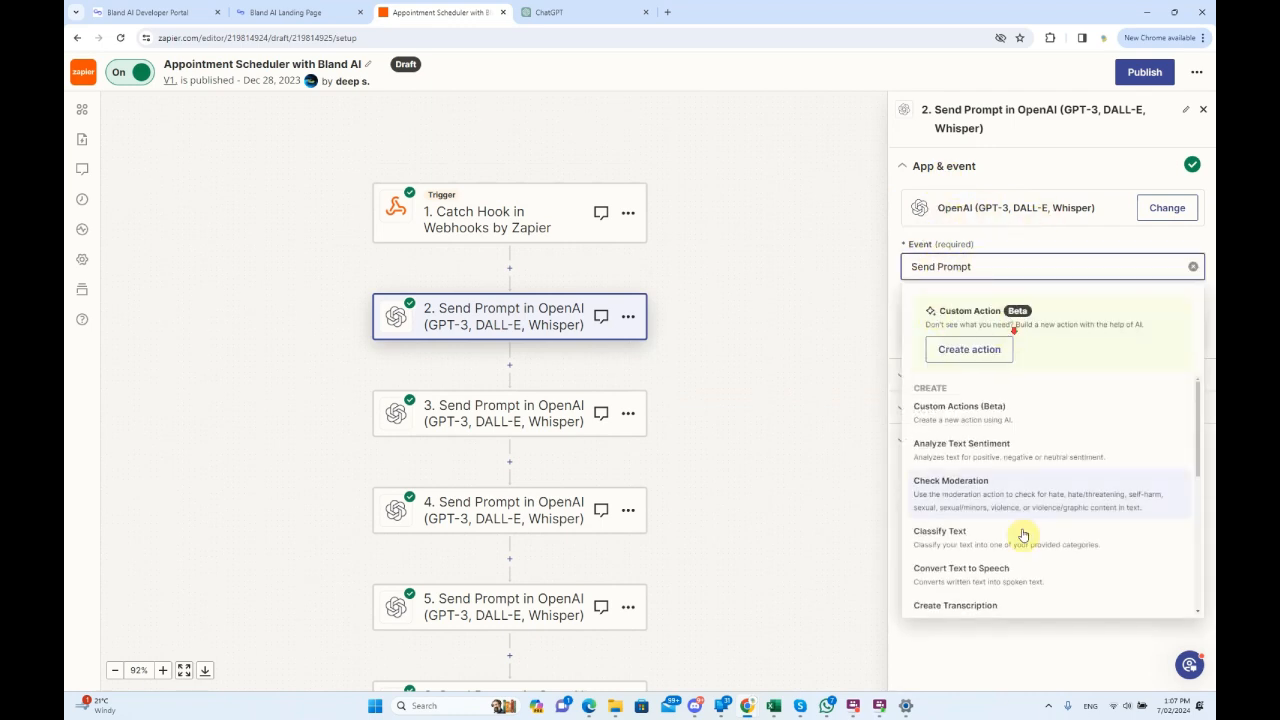
pyautogui.scroll(-5, 997, 545)
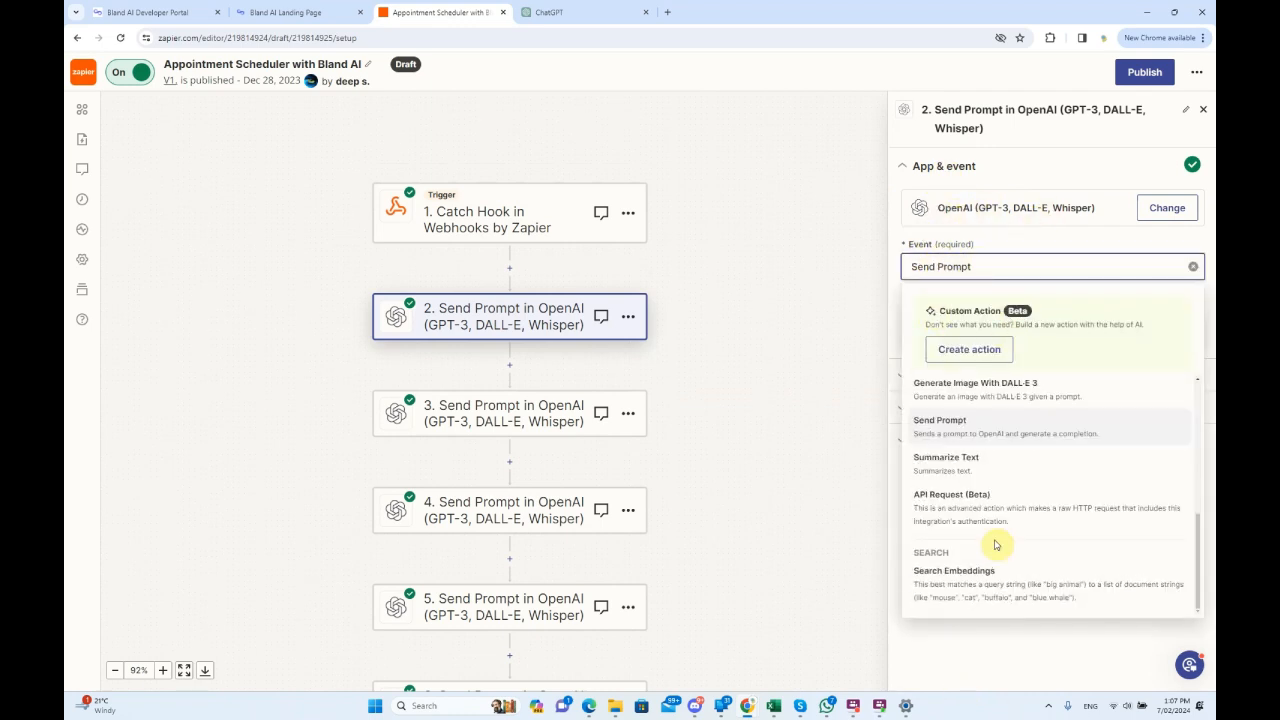
pyautogui.click(960, 424)
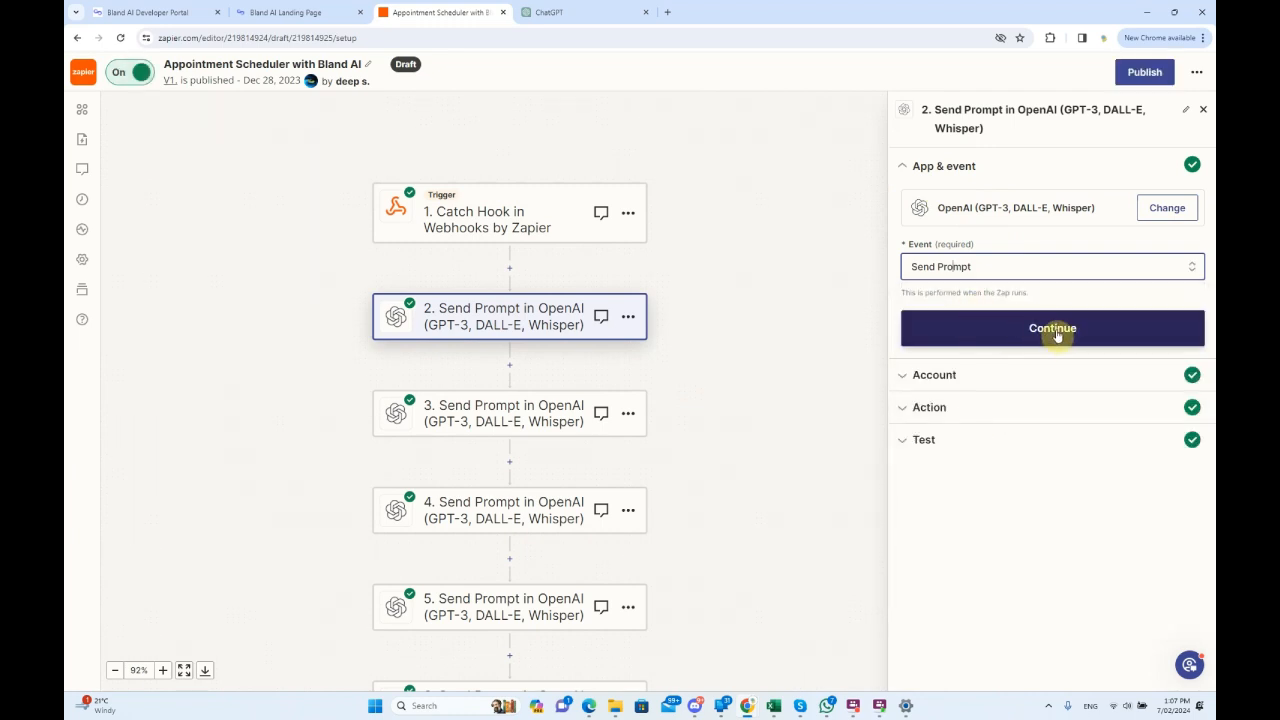
pyautogui.click(1052, 329)
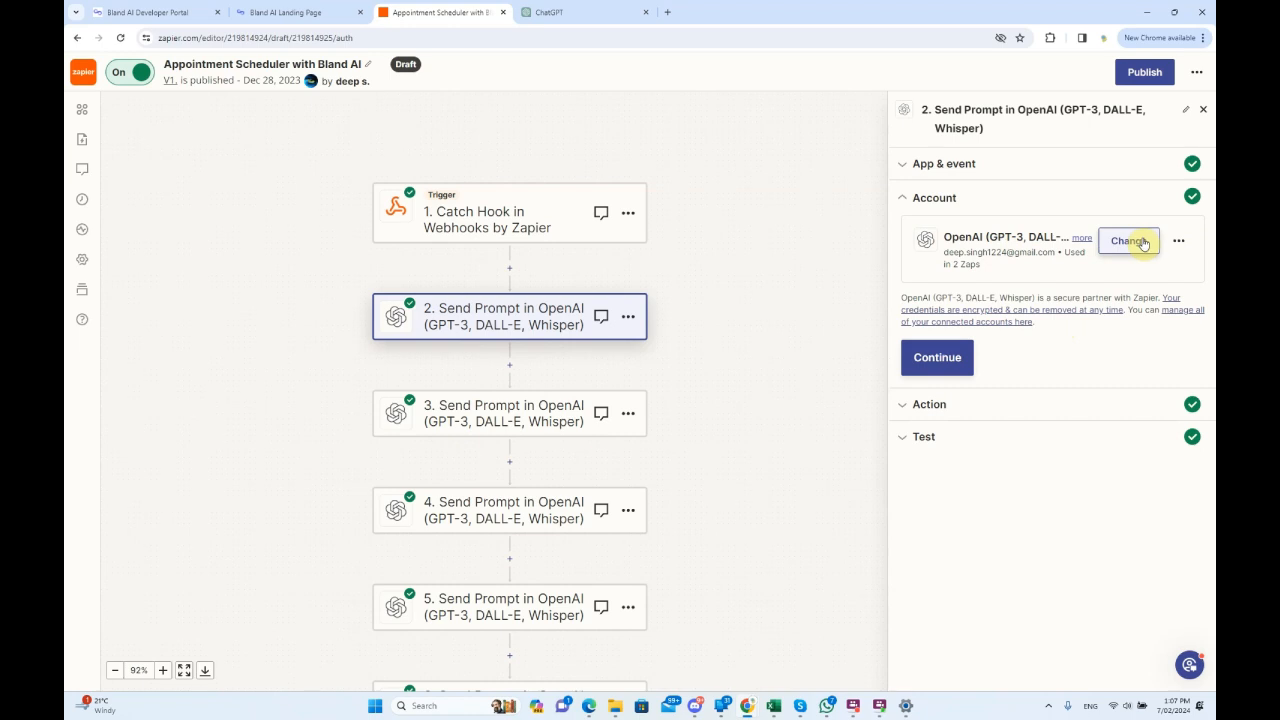
pyautogui.click(927, 362)
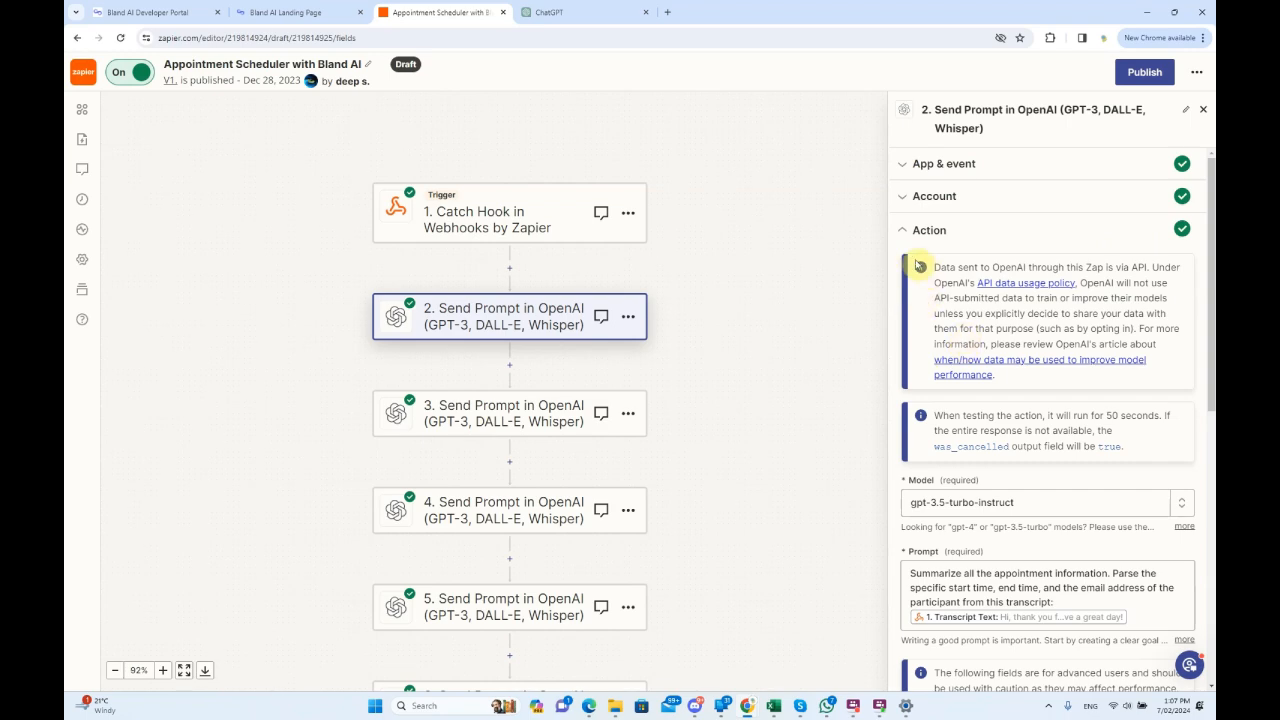
# - Examine the model and the appointment-summary prompt in step 2's action settings
pyautogui.scroll(-2, 919, 240)
pyautogui.scroll(2, 930, 250)
pyautogui.scroll(-2, 957, 300)
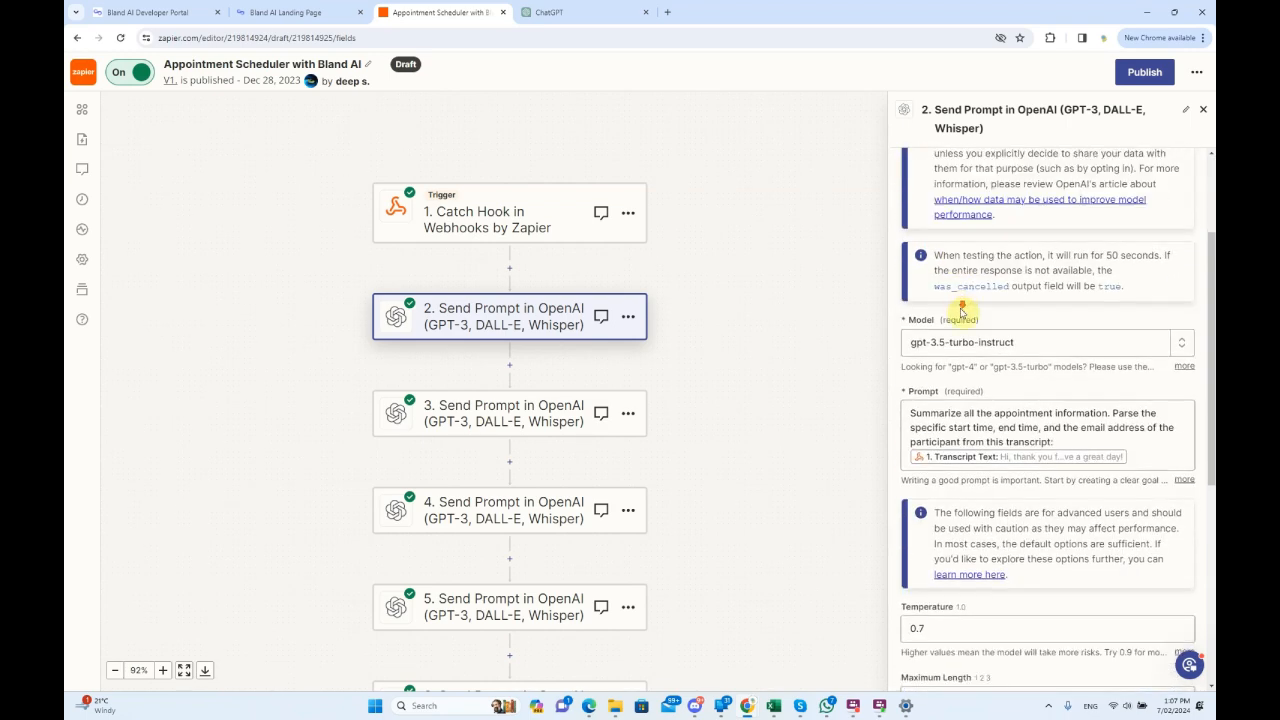
pyautogui.click(1013, 343)
pyautogui.click(852, 328)
pyautogui.click(1103, 373)
pyautogui.click(1025, 378)
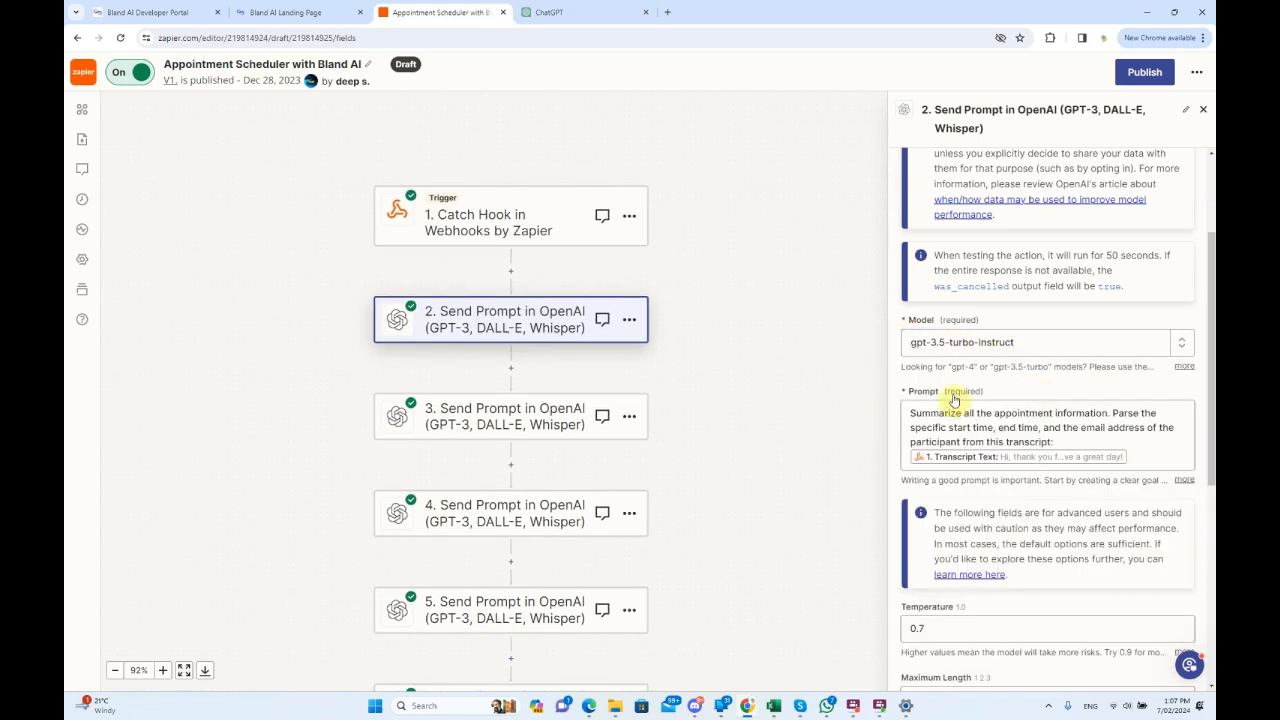
# - Inspect the Transcript Text field in step 2's prompt and the Catch Hook data available to insert
pyautogui.scroll(-3, 968, 404)
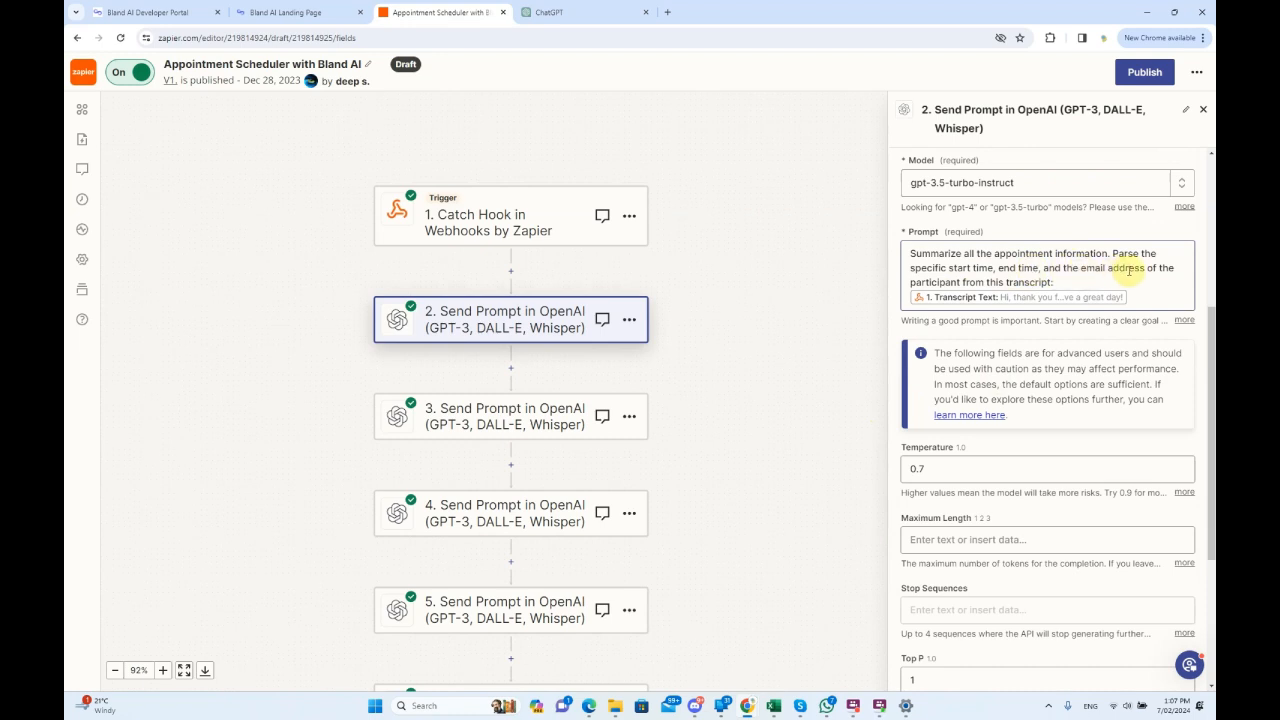
pyautogui.click(987, 299)
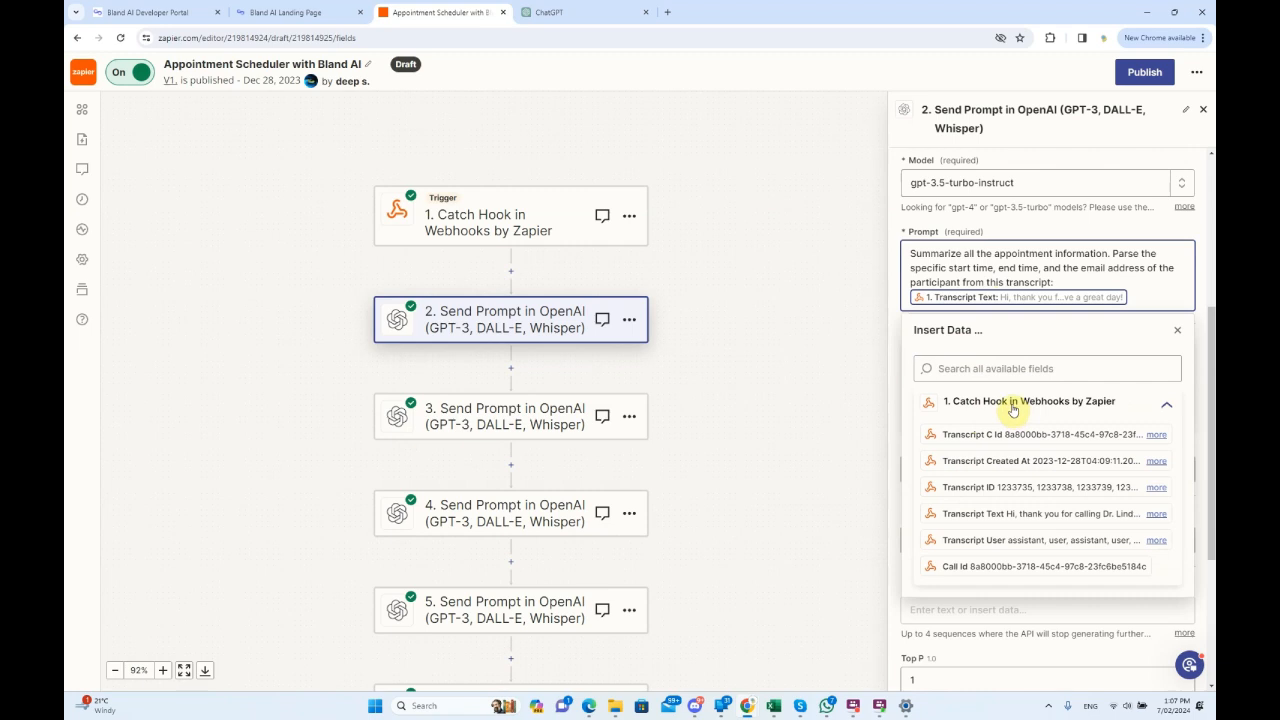
pyautogui.scroll(-2, 1005, 440)
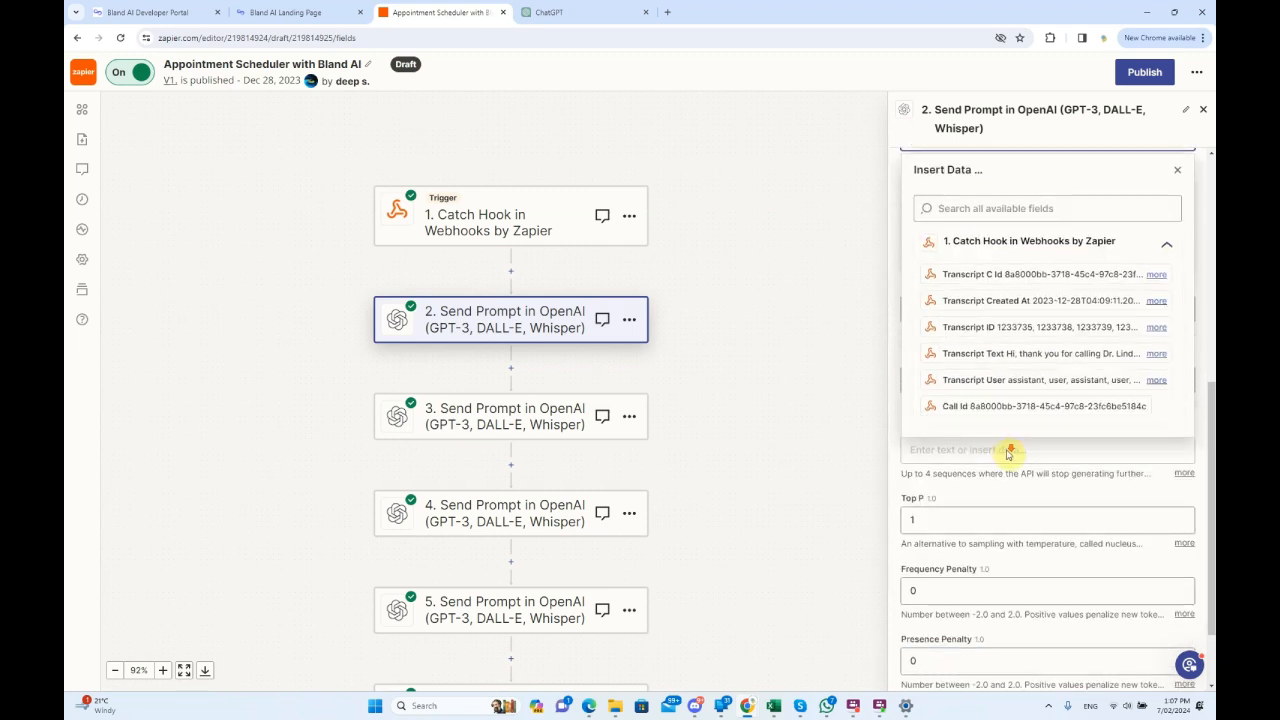
pyautogui.click(991, 358)
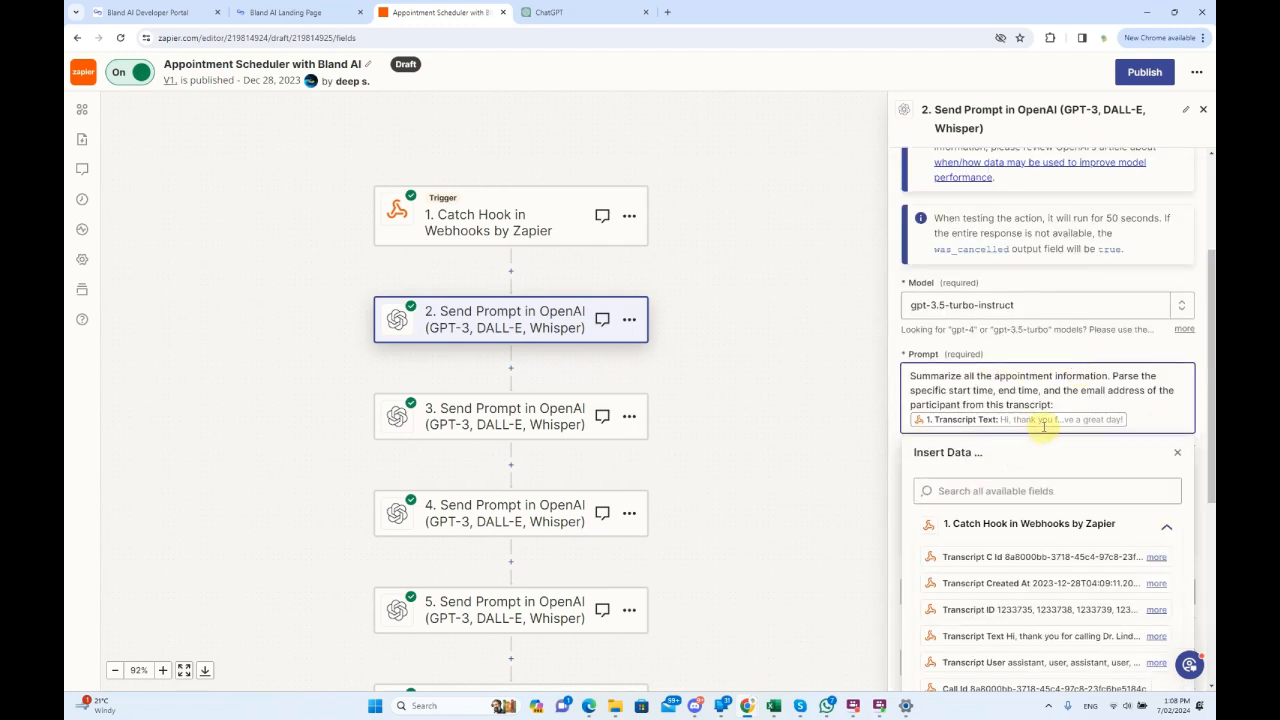
pyautogui.click(1177, 452)
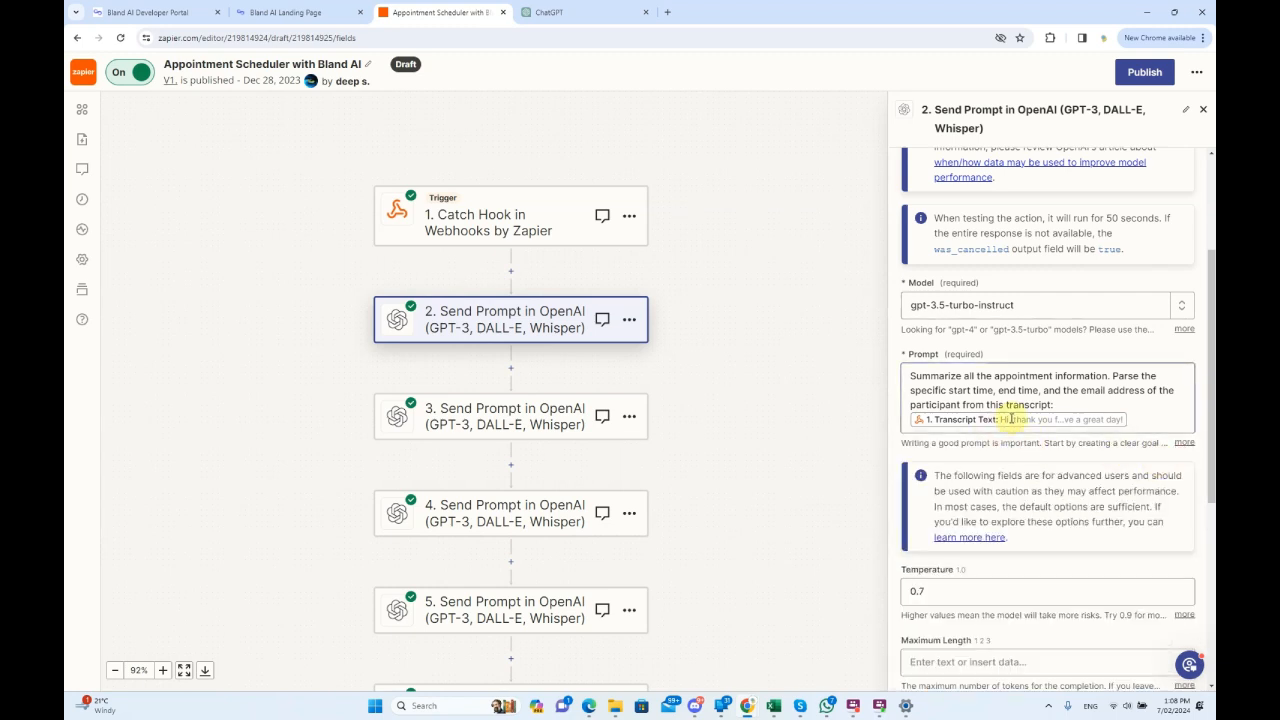
pyautogui.click(1012, 424)
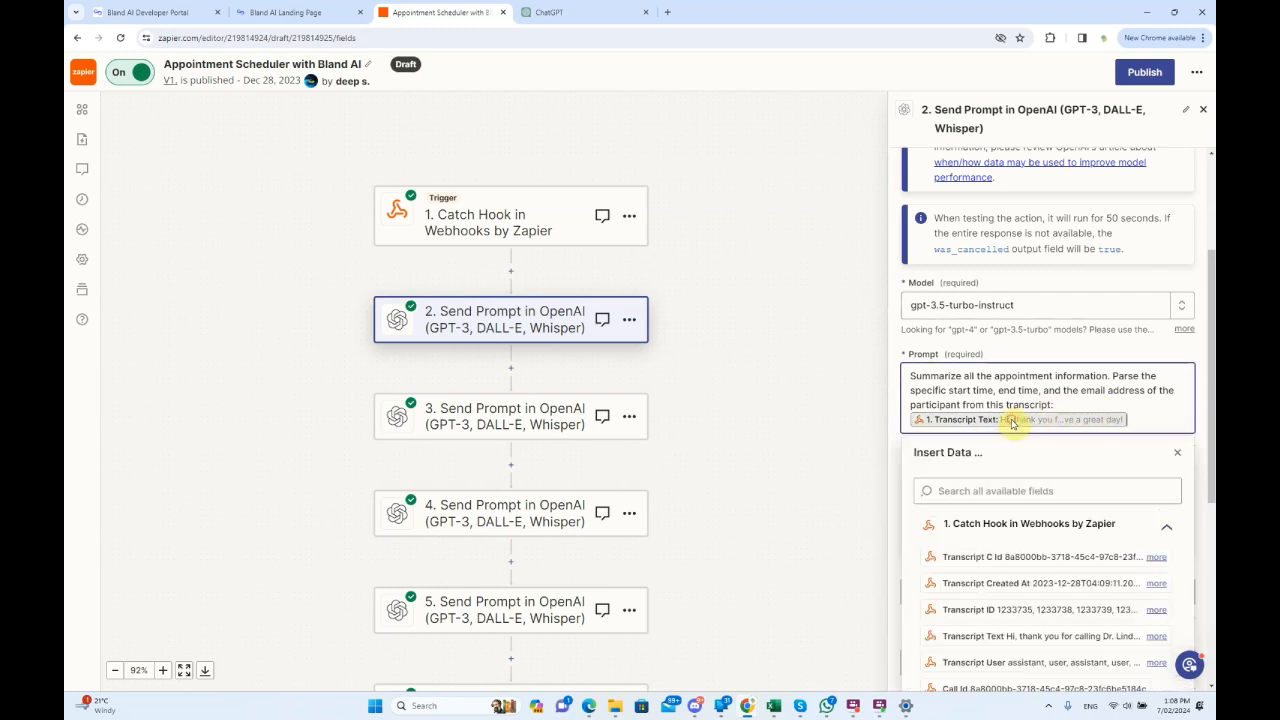
pyautogui.scroll(-4, 1020, 563)
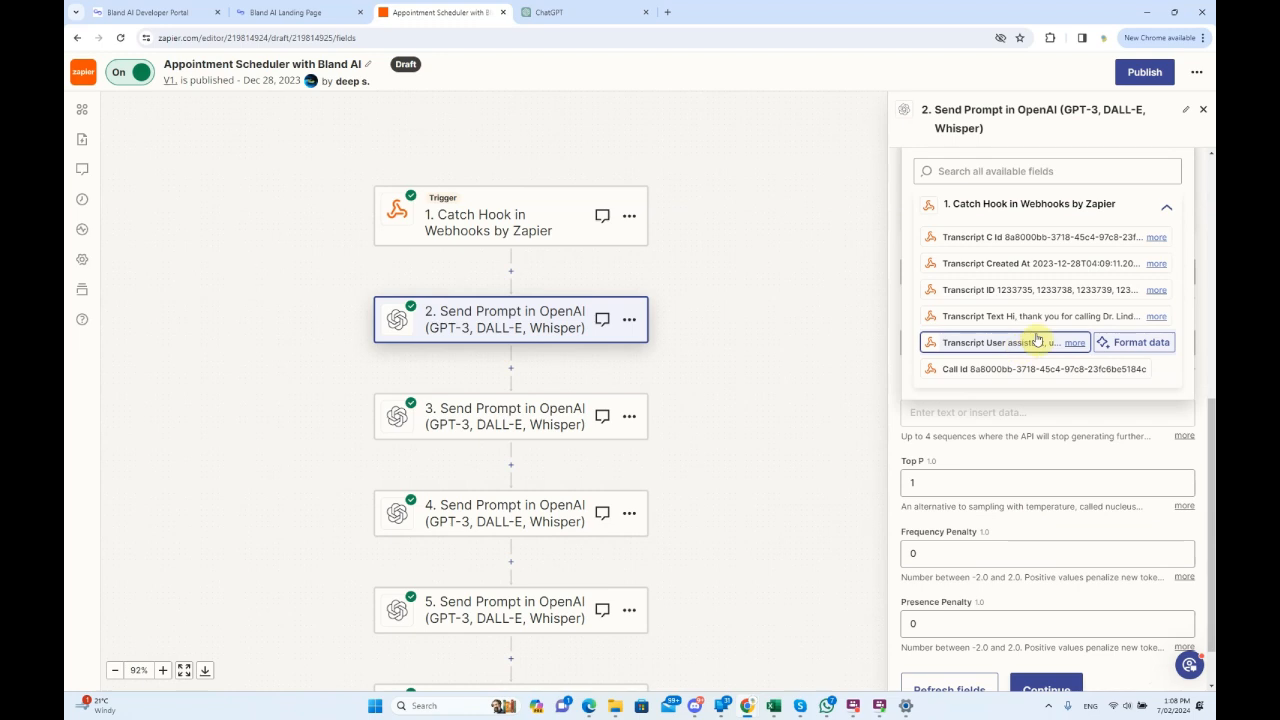
pyautogui.click(800, 331)
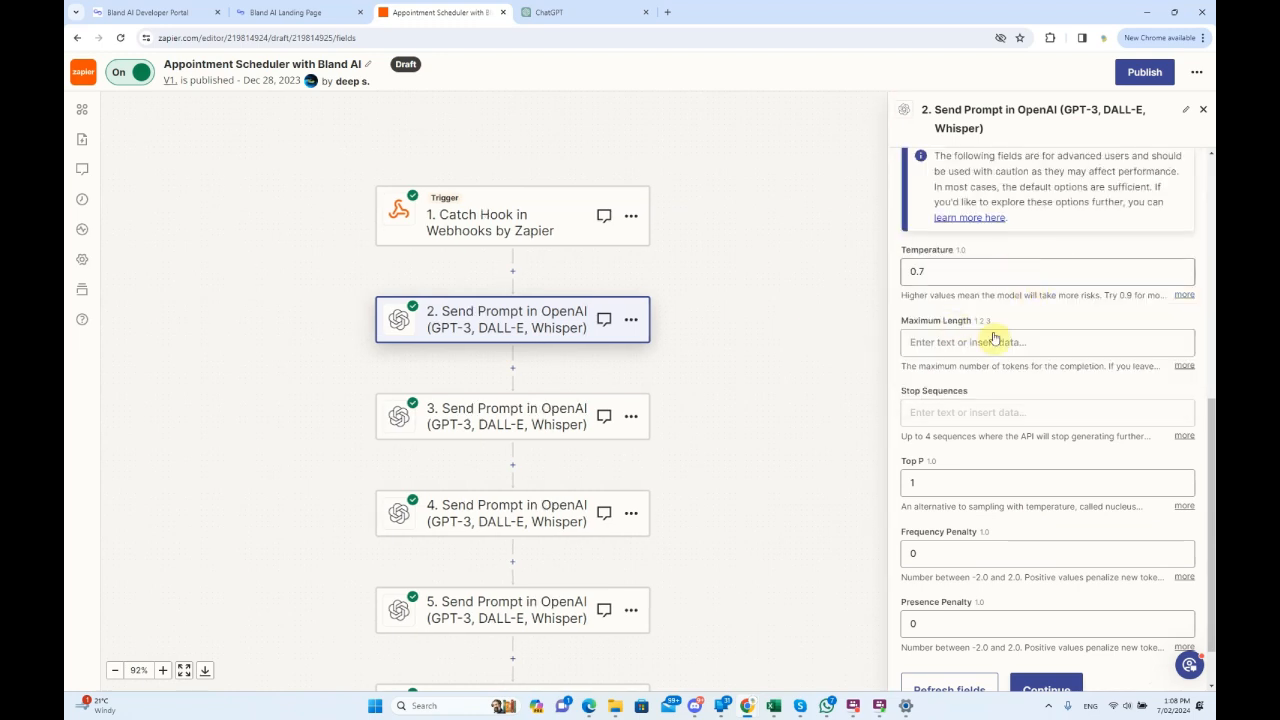
# - Continue from step 2's action settings through its test result to step 3
pyautogui.scroll(-1, 986, 329)
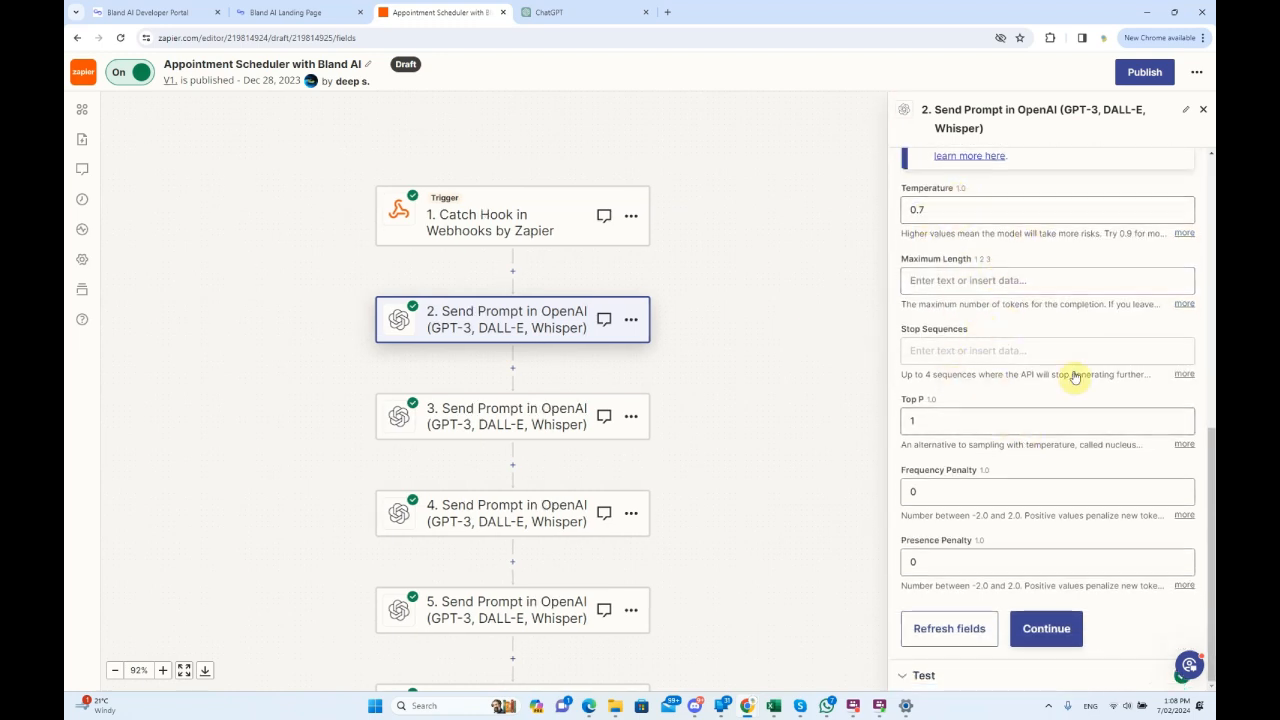
pyautogui.click(1047, 631)
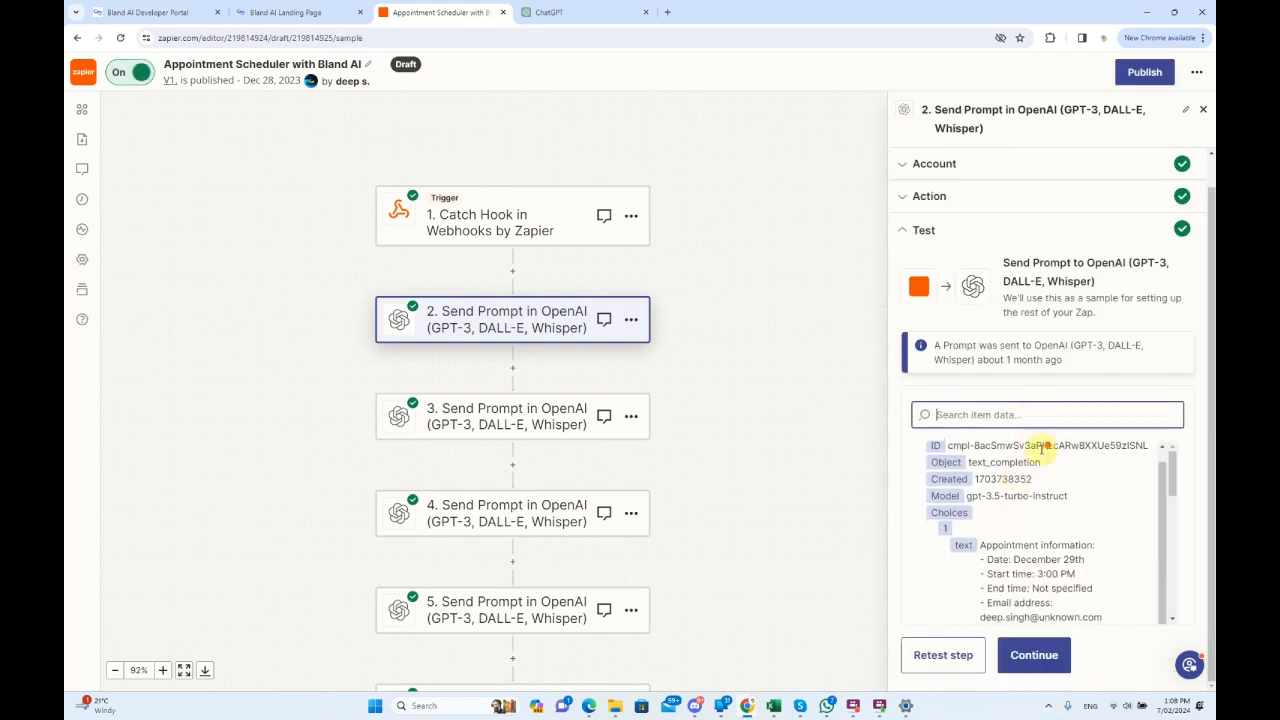
pyautogui.click(1030, 655)
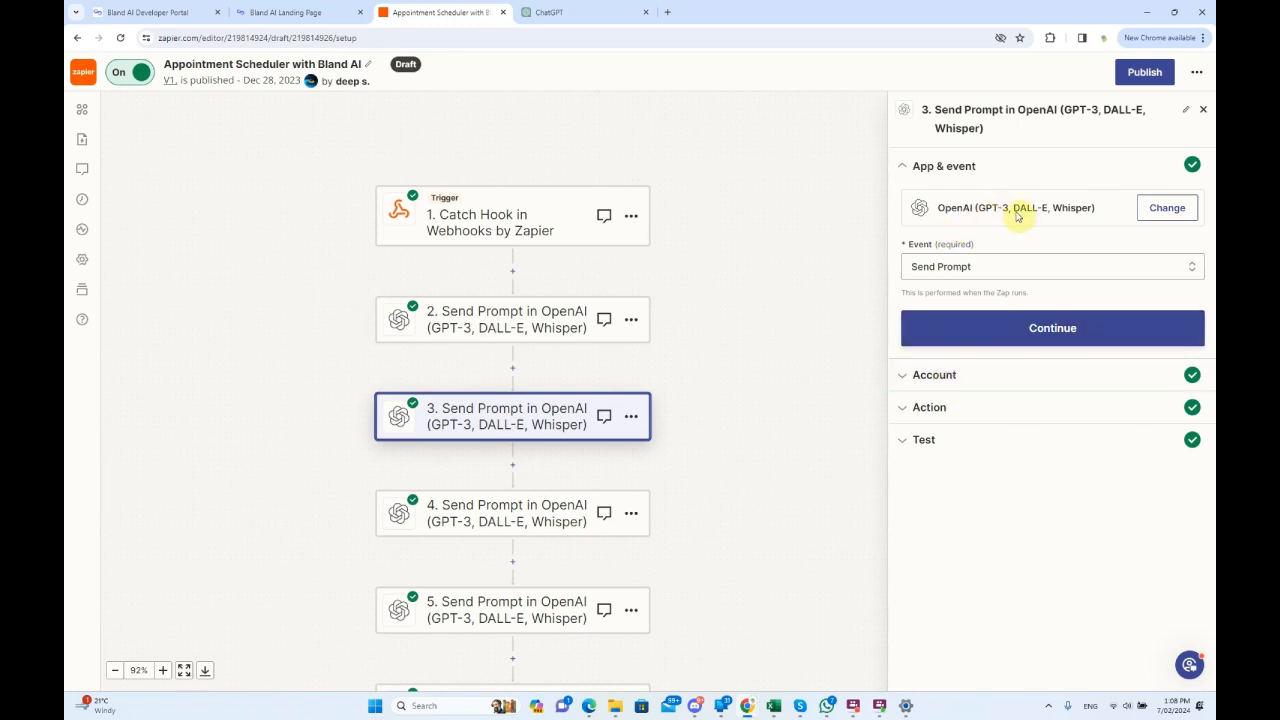
# - Examine step 3's prompt for returning the appointment's start time and date from step 2's response
pyautogui.click(940, 409)
pyautogui.scroll(-3, 990, 425)
pyautogui.click(997, 438)
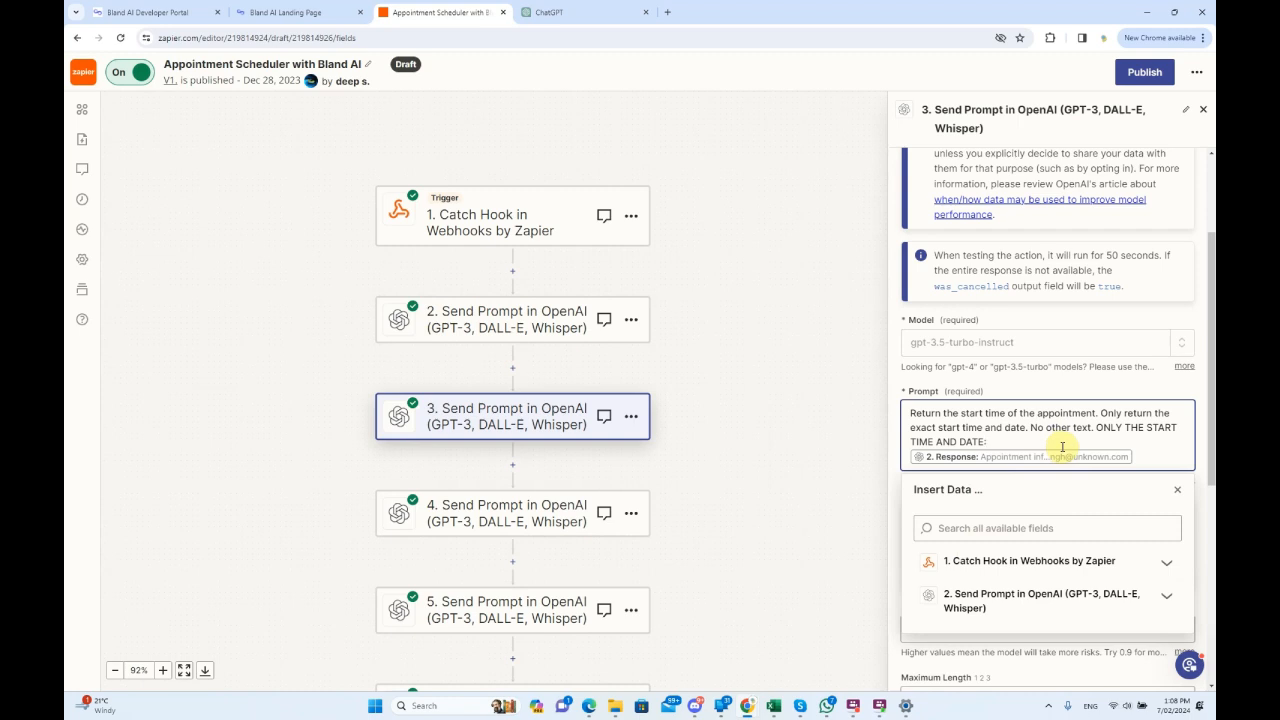
pyautogui.click(515, 323)
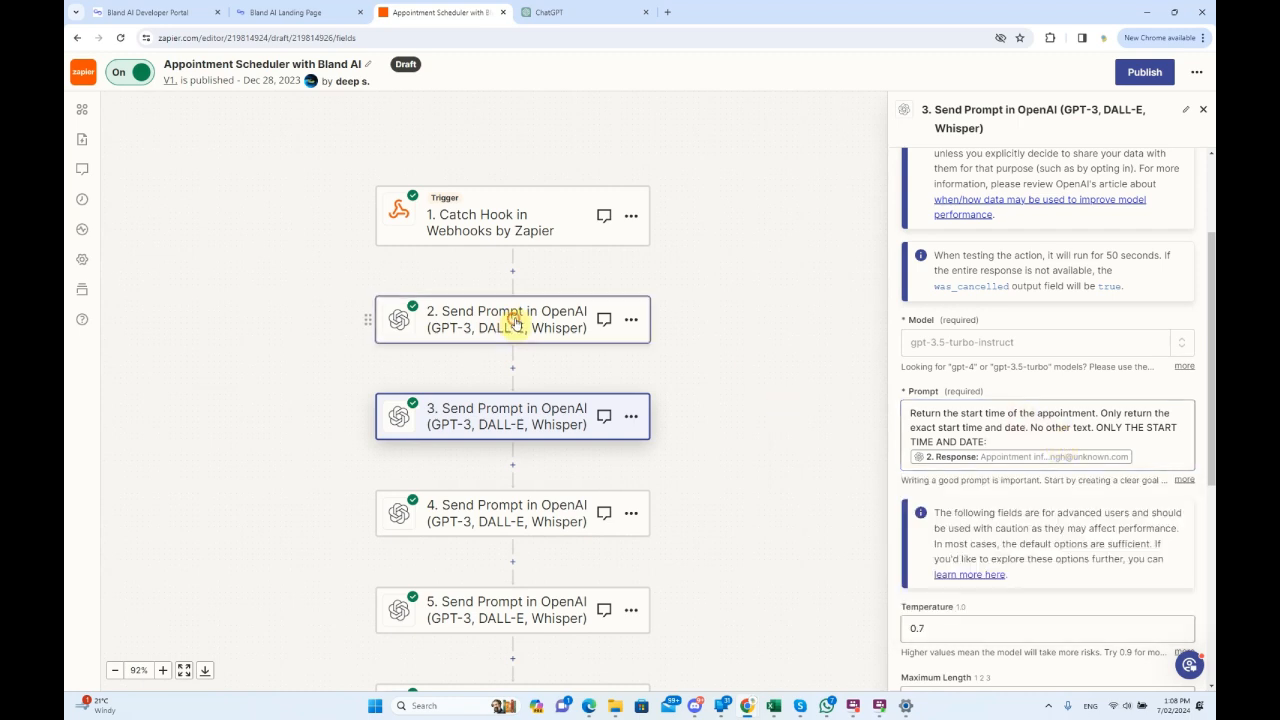
pyautogui.scroll(-1, 585, 450)
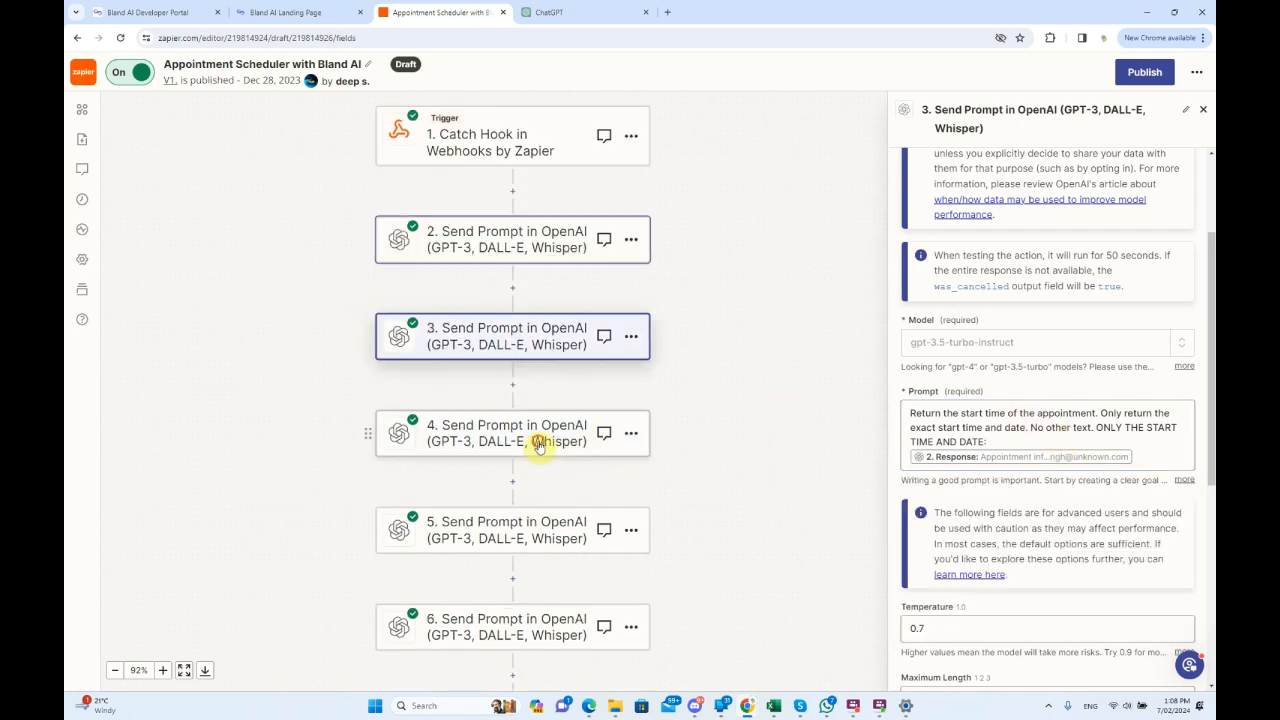
# - Examine step 4's prompt for returning the appointment's end time, including its one-hour fallback note
pyautogui.click(540, 445)
pyautogui.click(932, 410)
pyautogui.scroll(-3, 1013, 480)
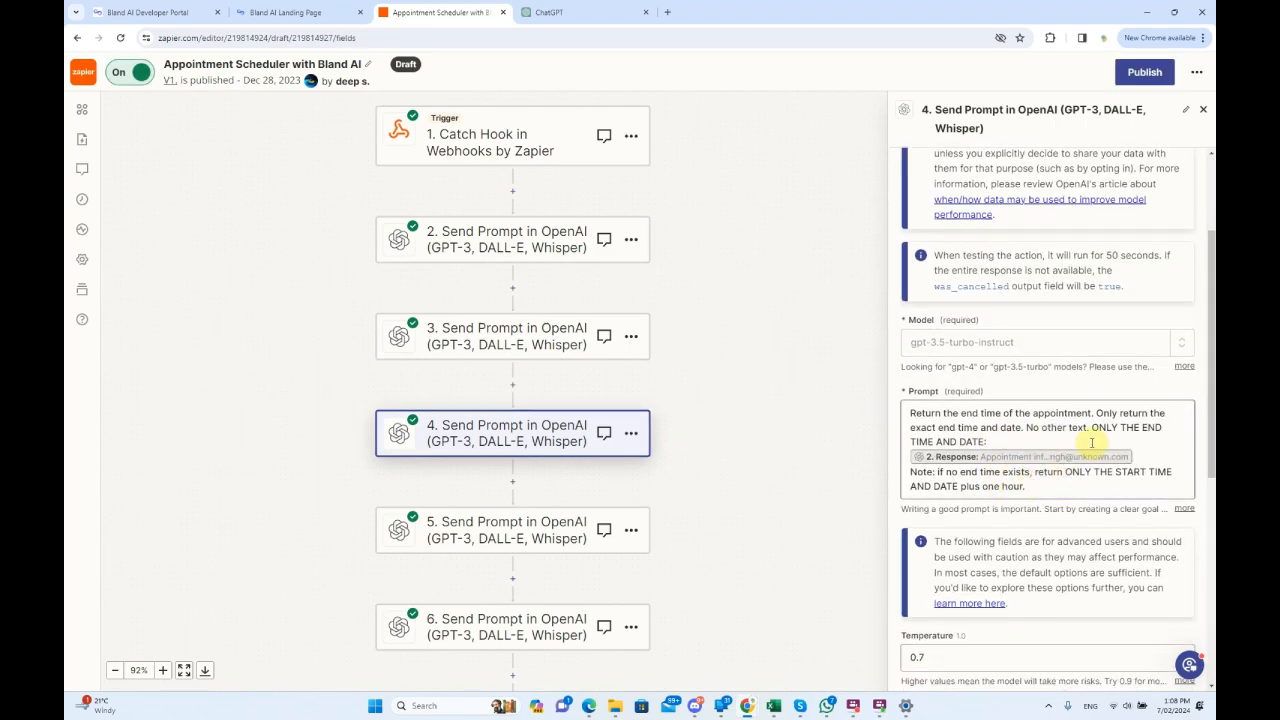
pyautogui.moveTo(1097, 426); pyautogui.dragTo(1060, 440)
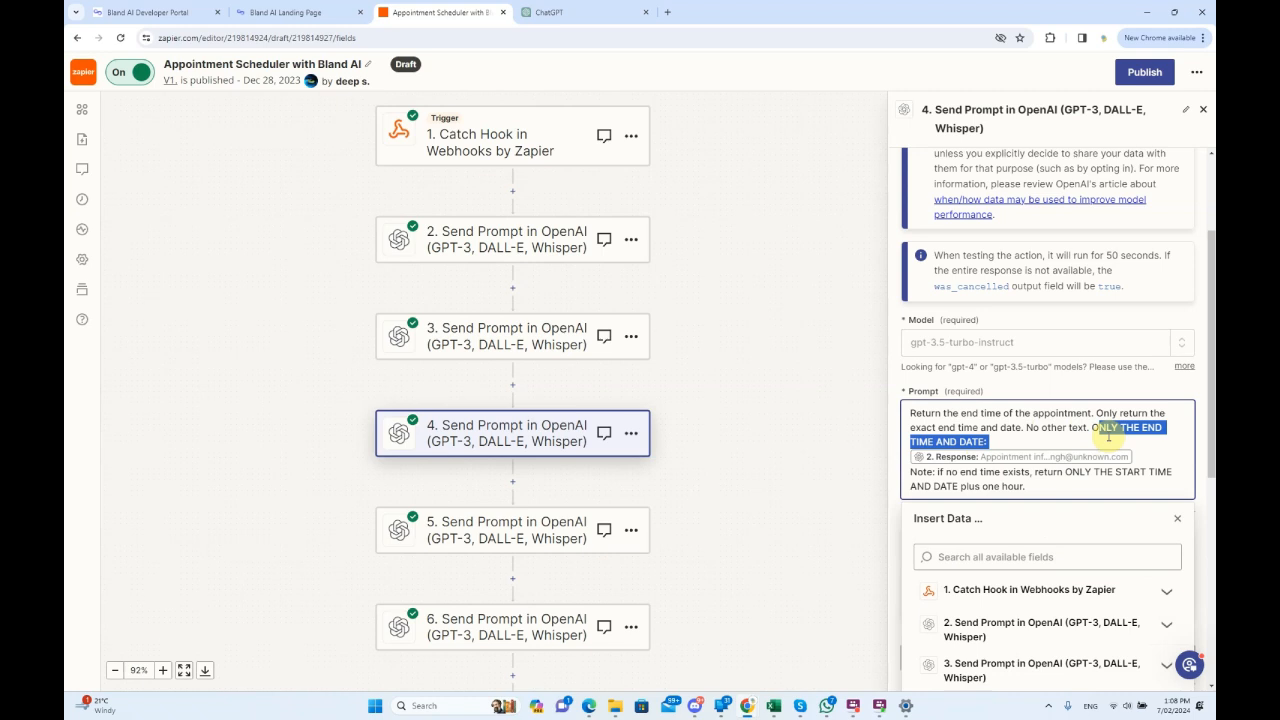
pyautogui.click(713, 467)
pyautogui.scroll(-1, 735, 452)
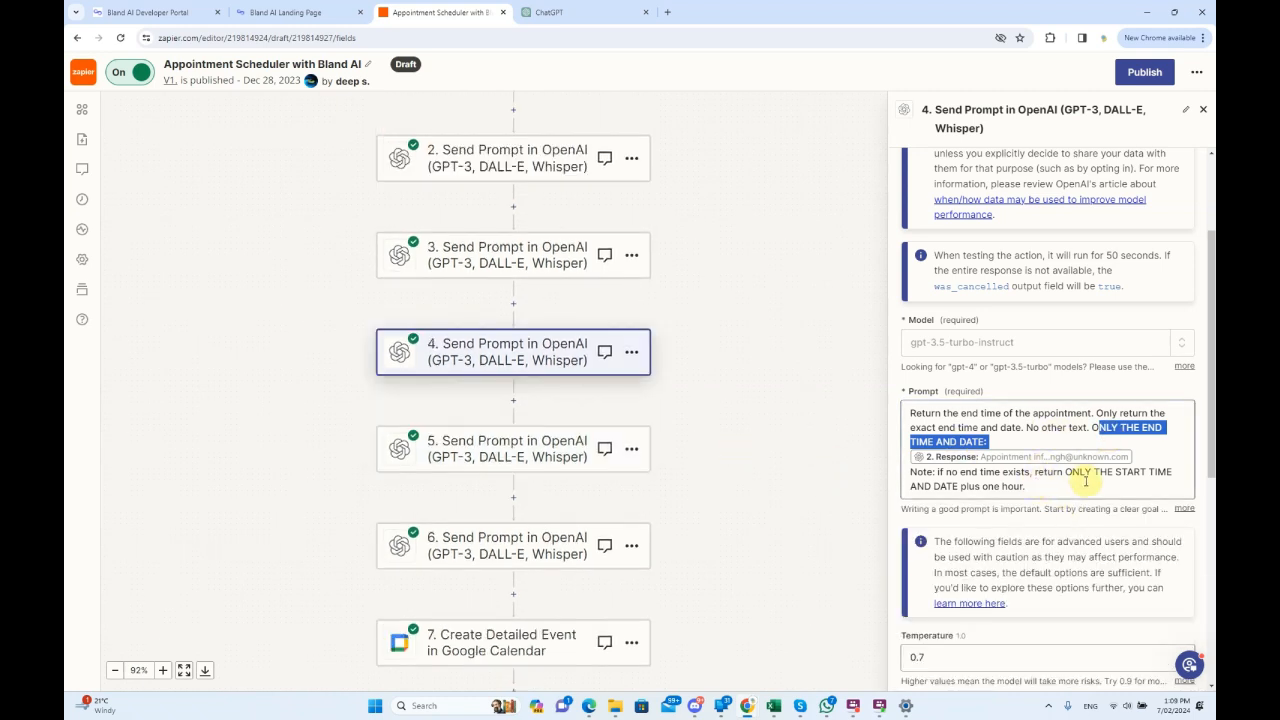
# - Examine step 5's prompt for parsing correctly formatted emails from step 2's response
pyautogui.click(521, 450)
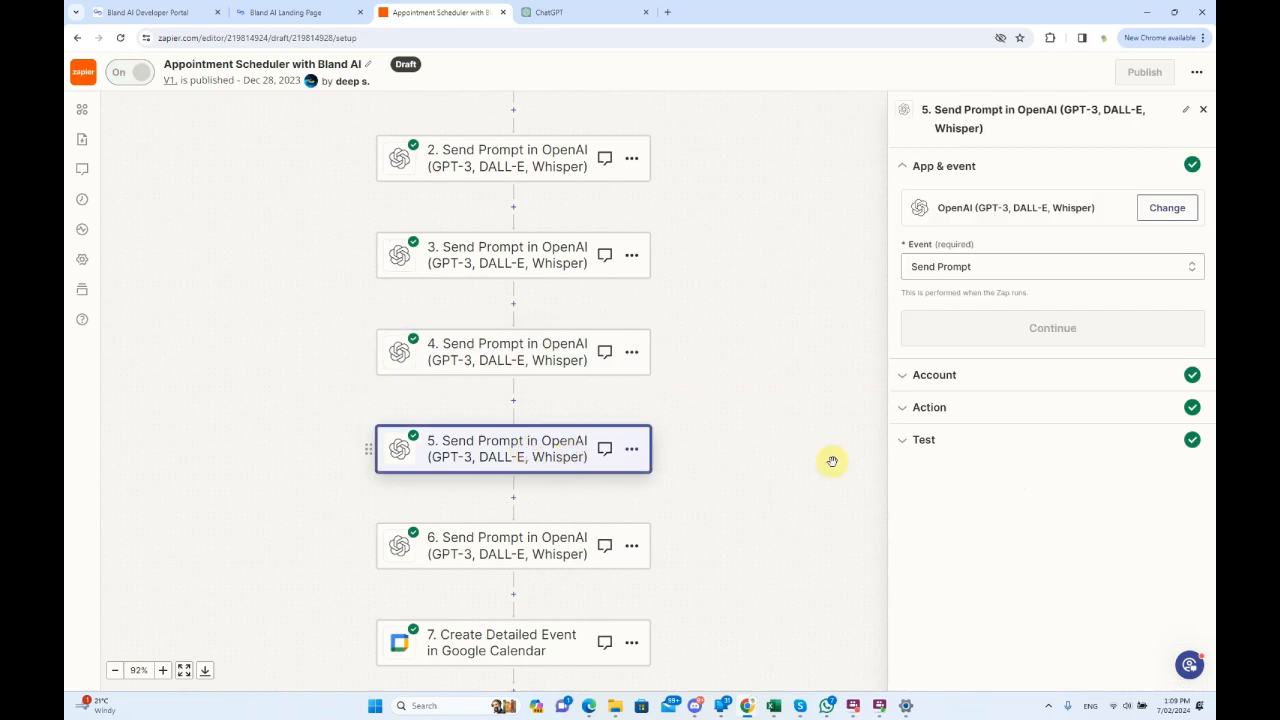
pyautogui.click(938, 410)
pyautogui.scroll(-3, 972, 456)
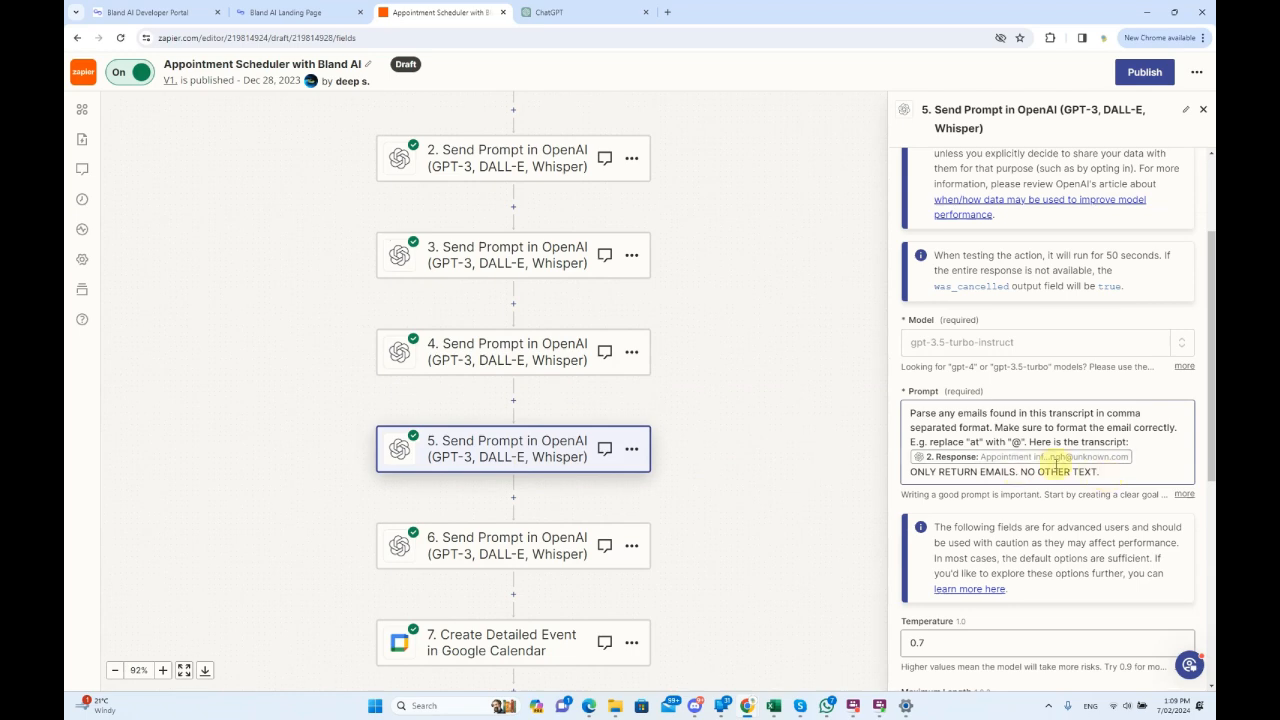
pyautogui.click(978, 458)
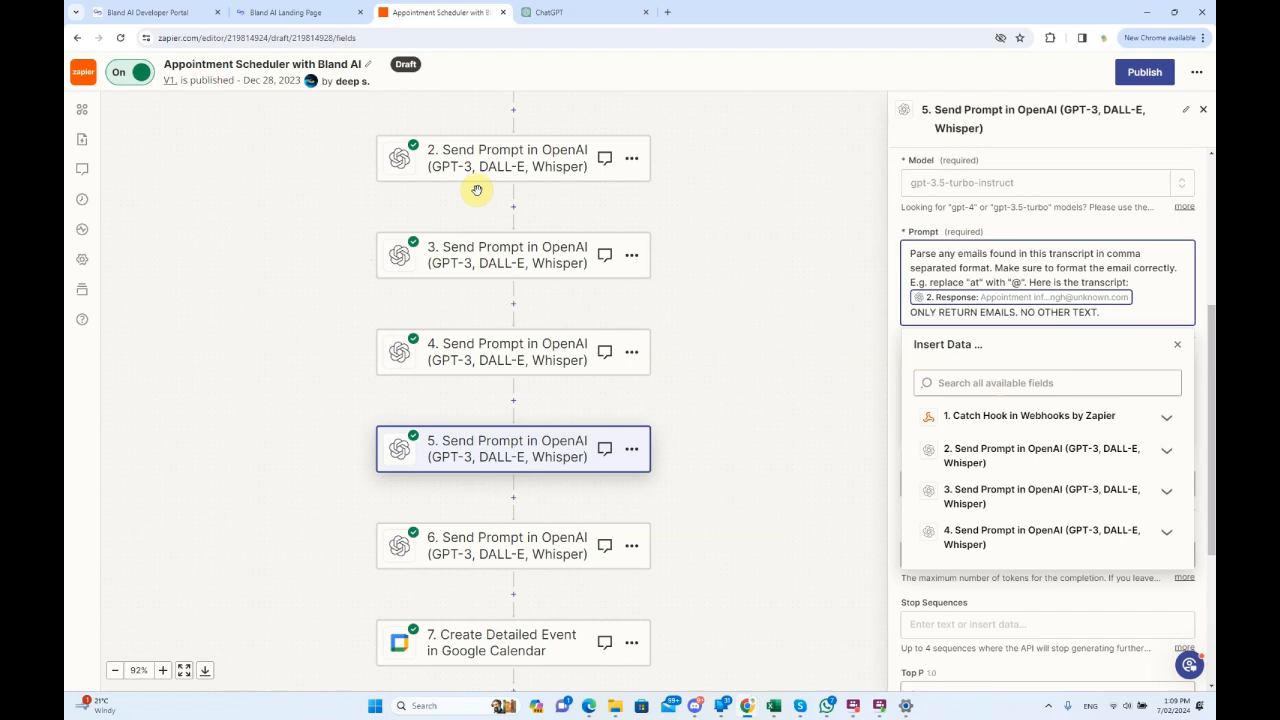
# - Examine step 6's prompt for parsing any name from step 2's response
pyautogui.scroll(2, 477, 240)
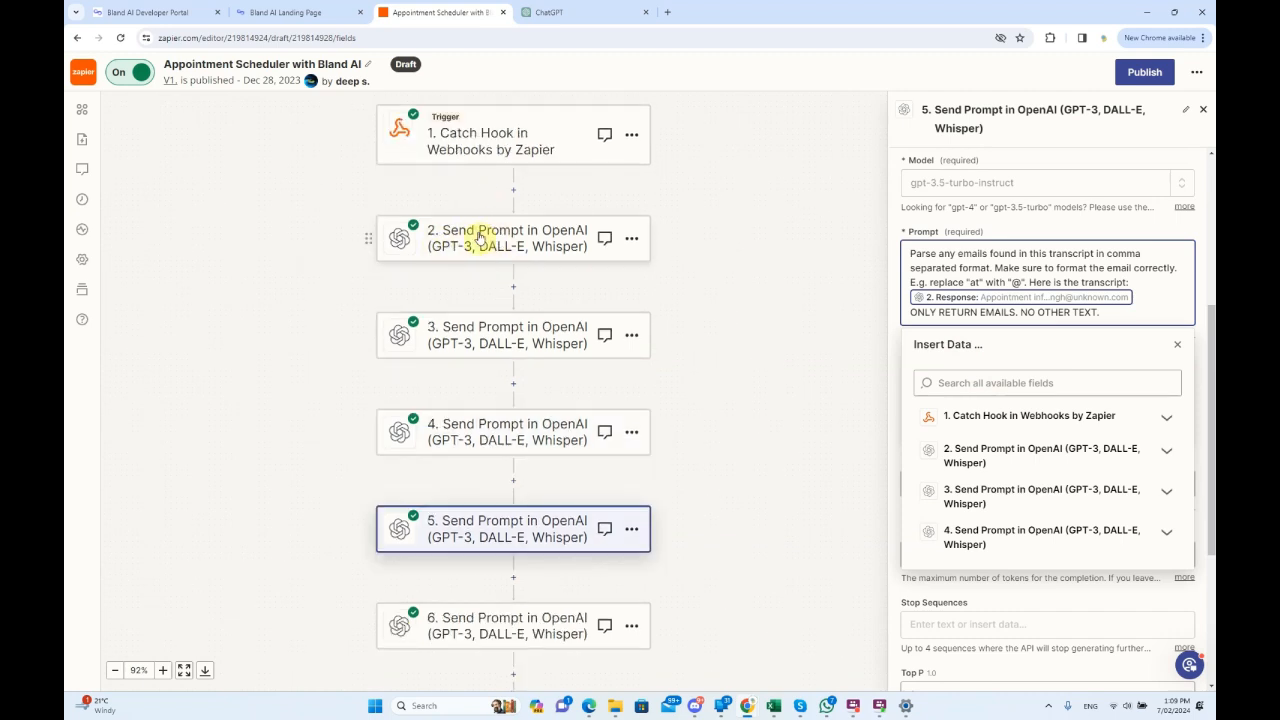
pyautogui.click(503, 638)
pyautogui.scroll(-2, 537, 591)
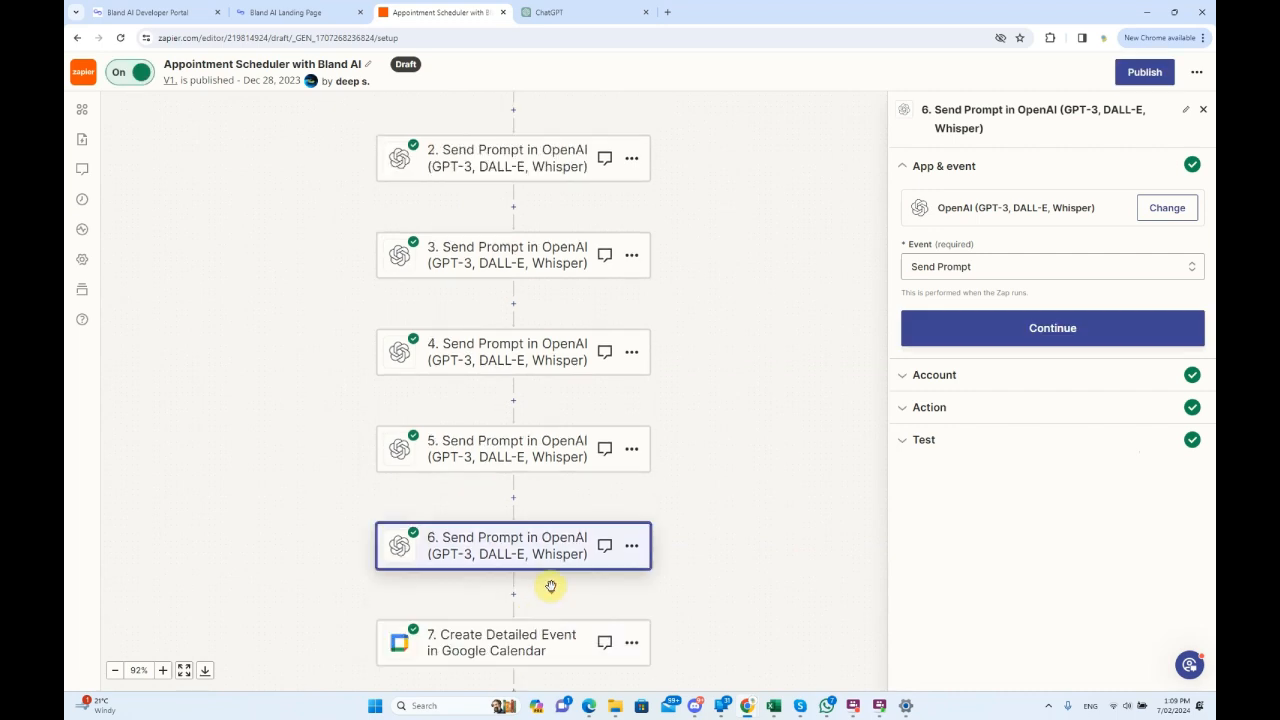
pyautogui.click(940, 407)
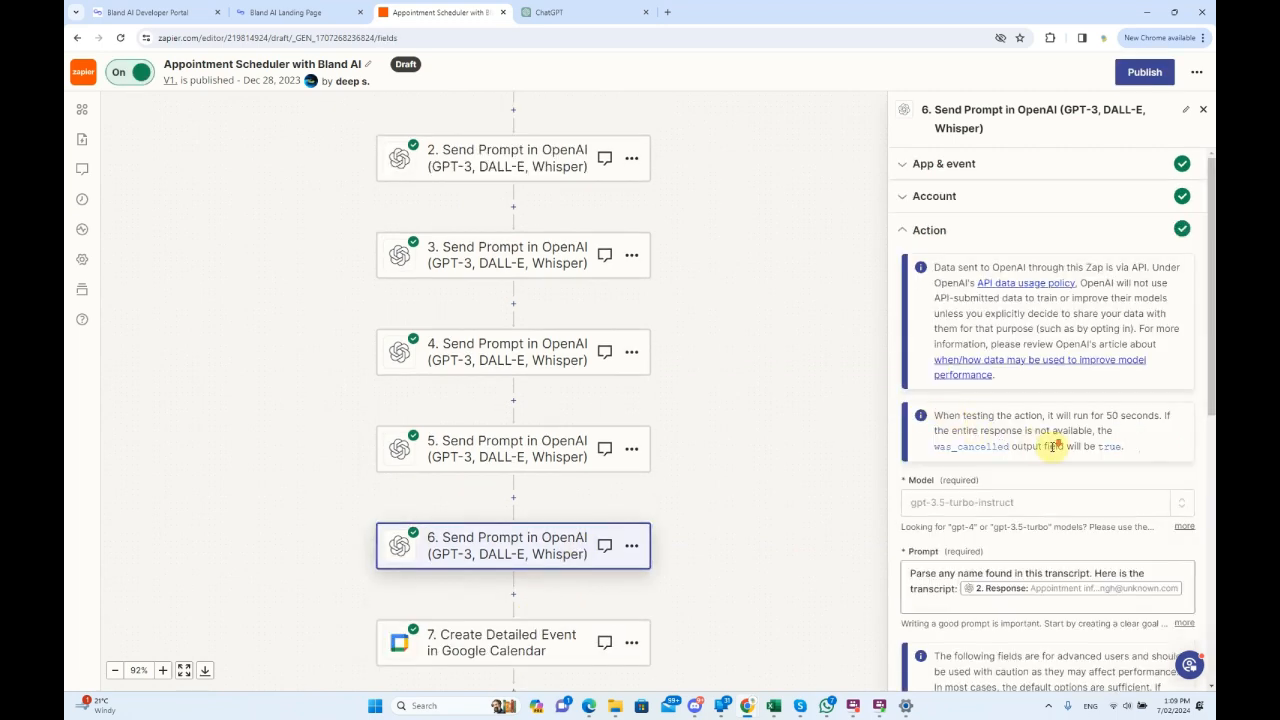
pyautogui.scroll(-2, 1048, 446)
pyautogui.click(985, 437)
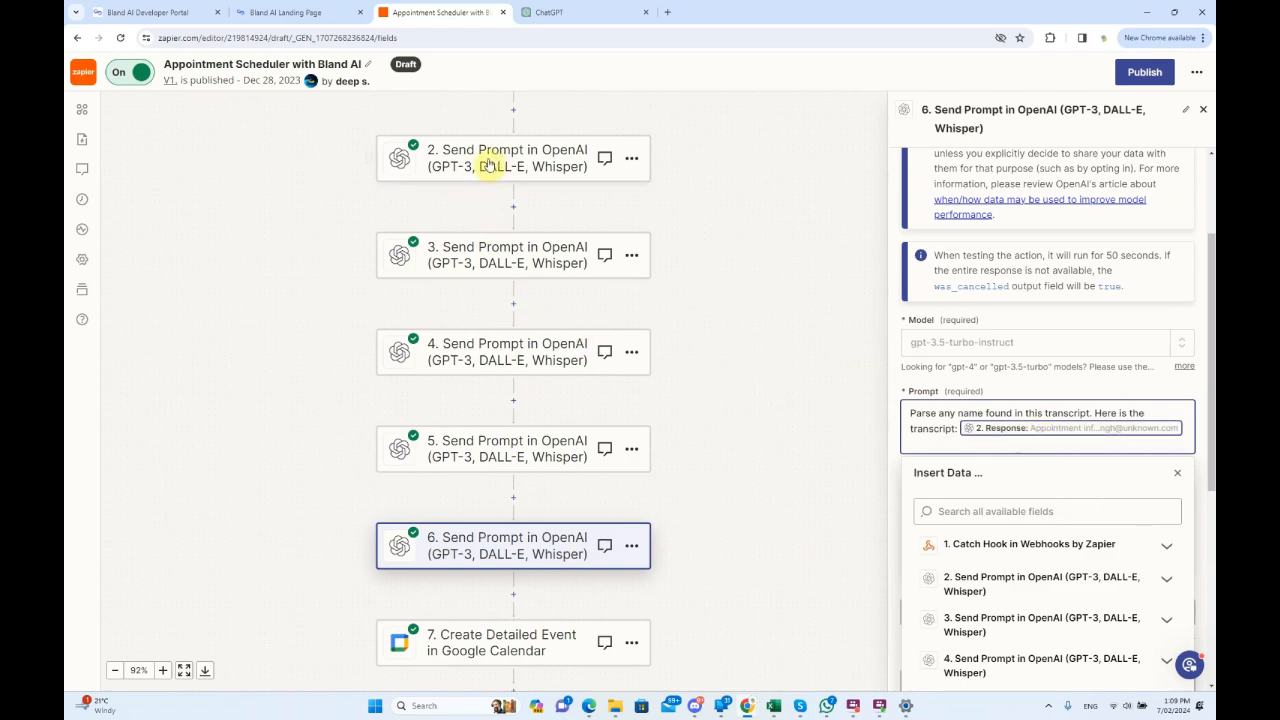
pyautogui.click(752, 532)
pyautogui.scroll(-1, 752, 532)
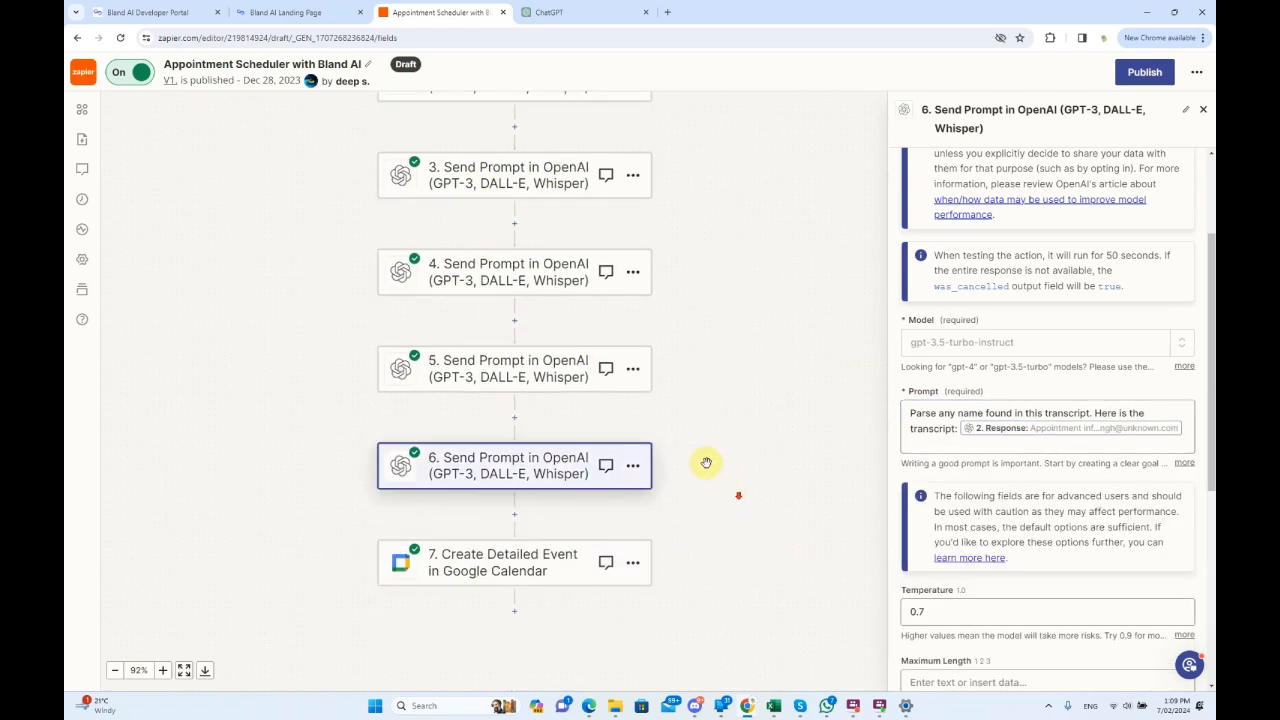
pyautogui.scroll(-2, 1046, 400)
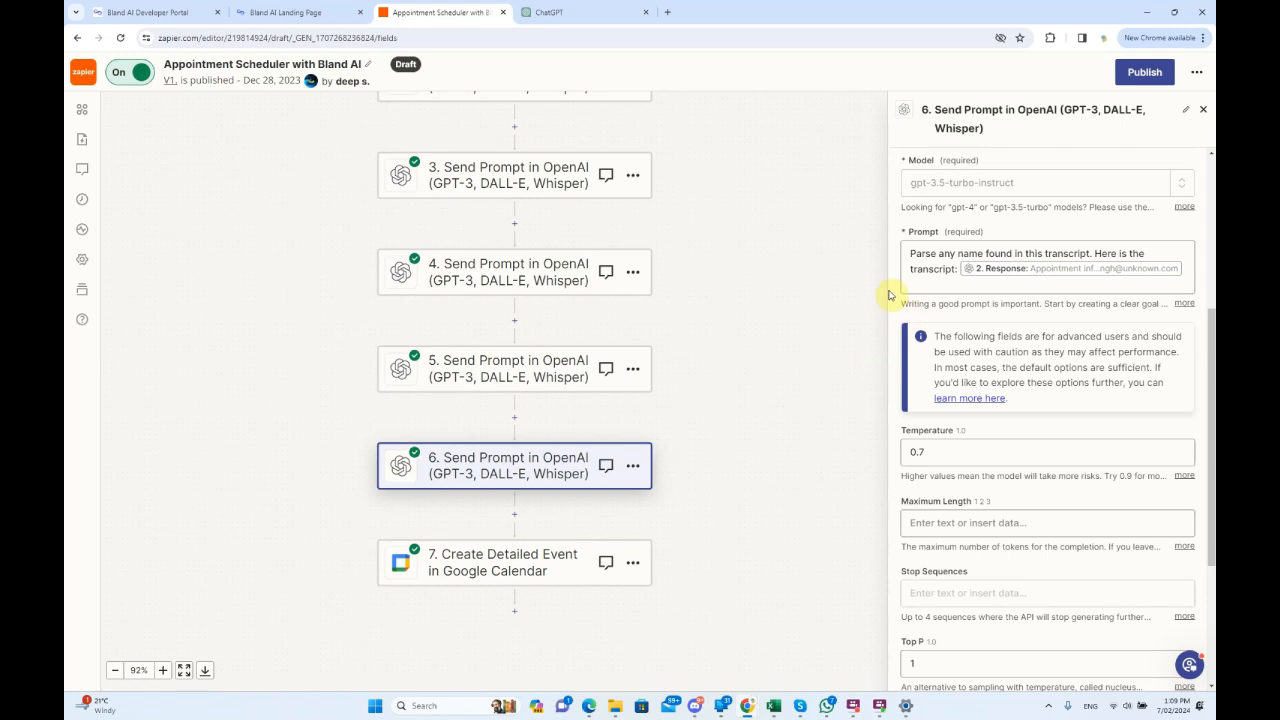
# - Choose Create Detailed Event for step 7's Google Calendar event and continue past the account to its action settings
pyautogui.click(522, 567)
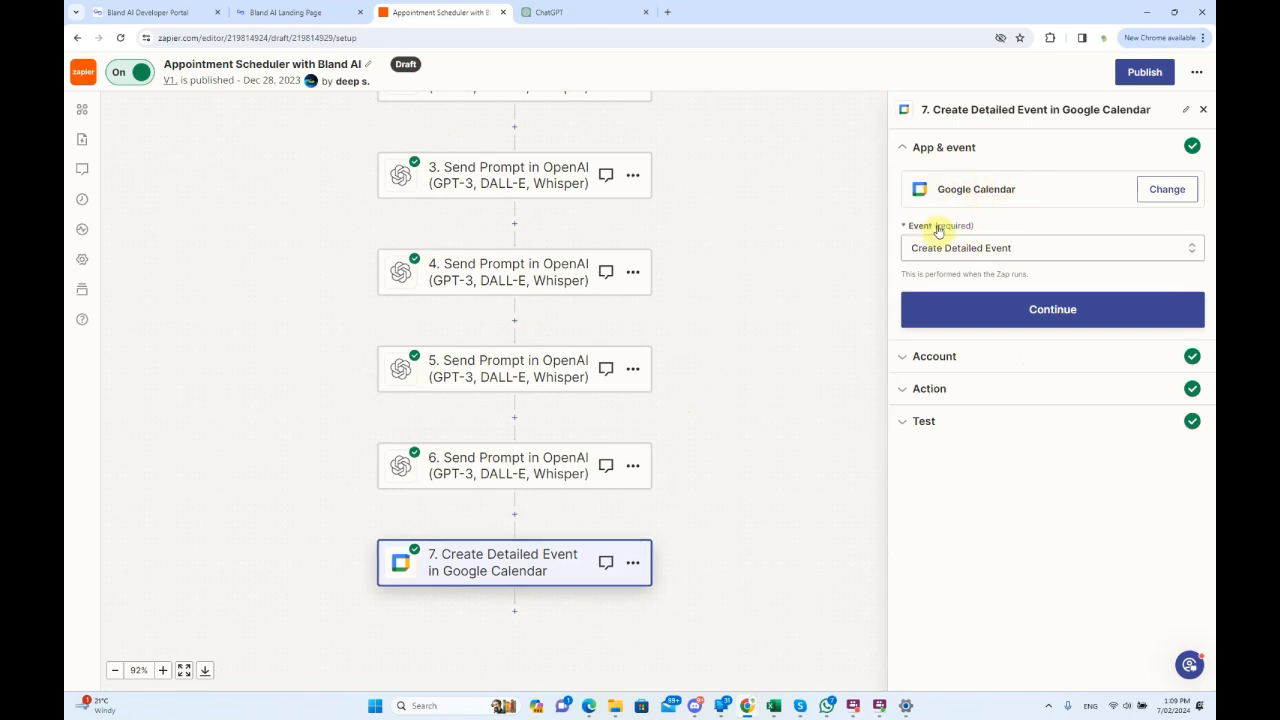
pyautogui.click(1039, 252)
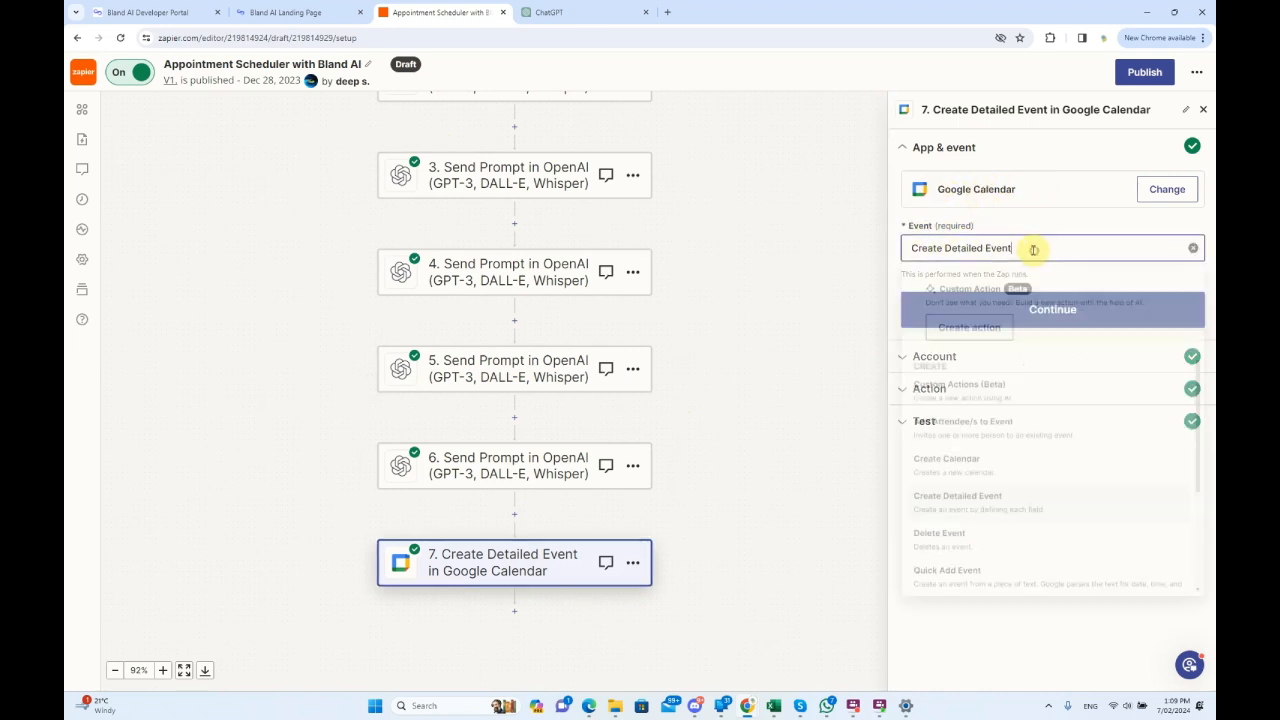
pyautogui.click(978, 505)
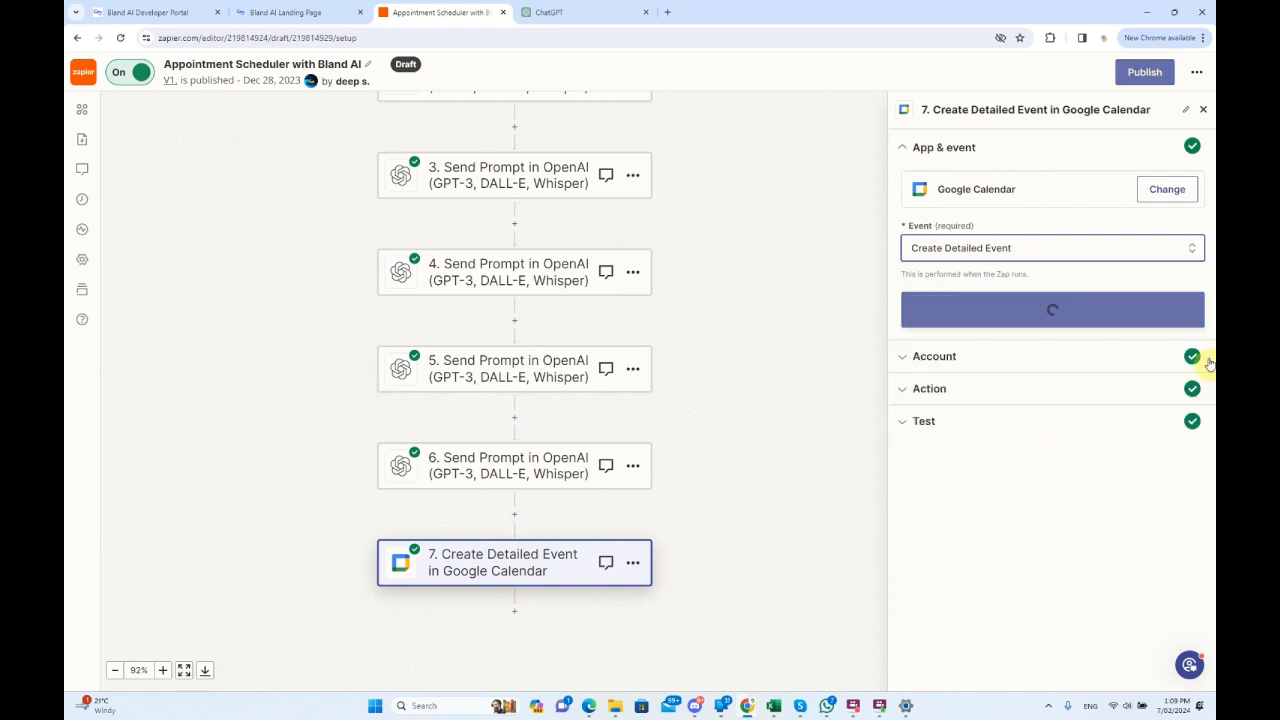
pyautogui.click(1043, 315)
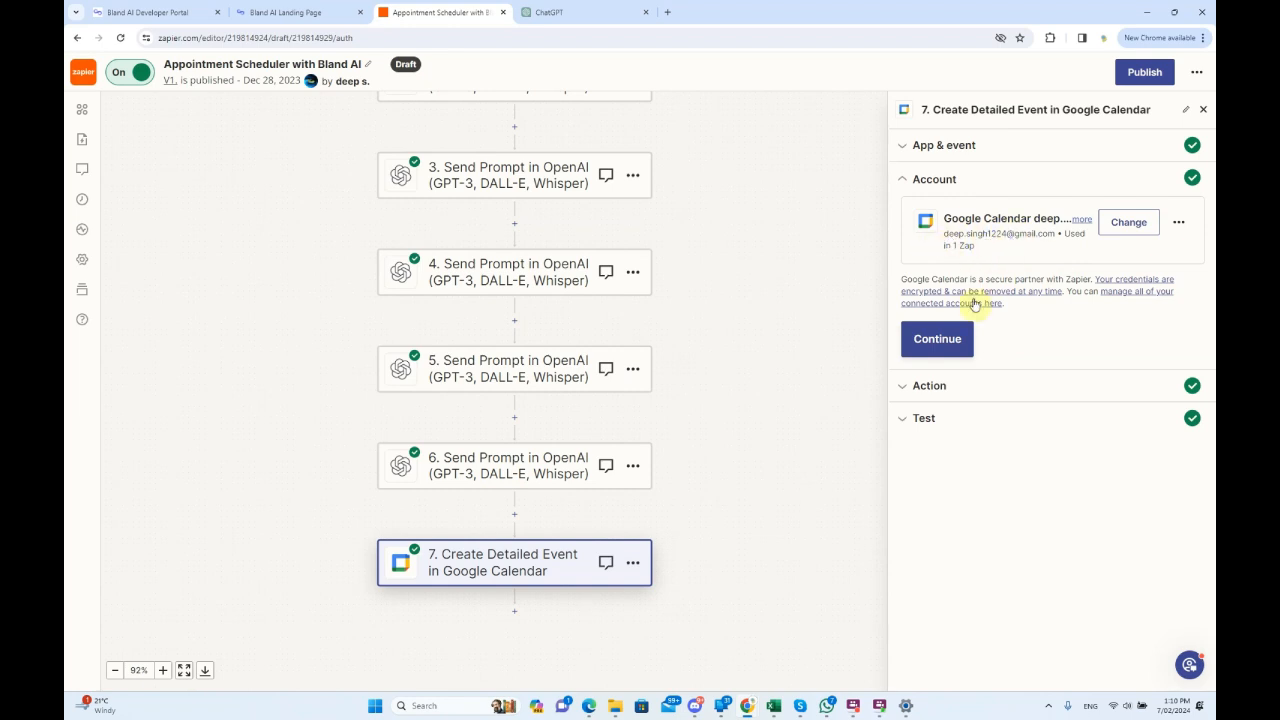
pyautogui.click(963, 339)
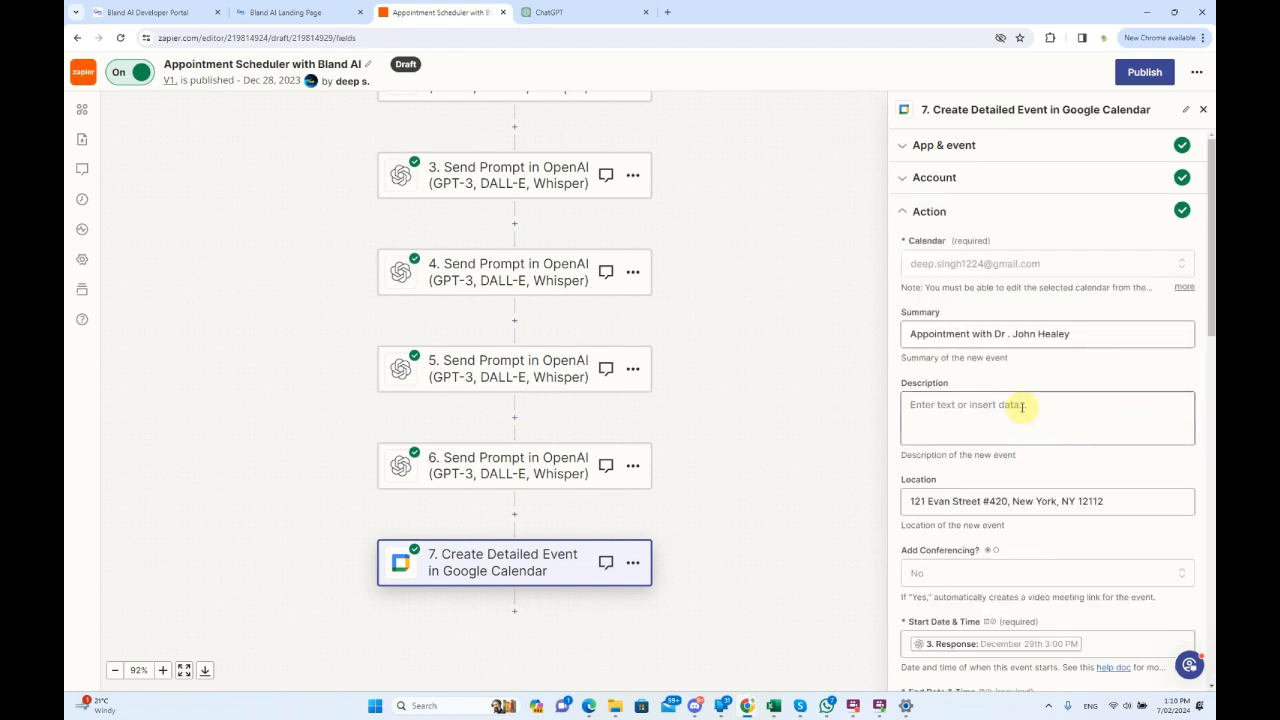
# - Examine the summary and location entered for step 7's calendar event
pyautogui.scroll(-2, 1043, 329)
pyautogui.scroll(2, 963, 263)
pyautogui.moveTo(1097, 345); pyautogui.dragTo(869, 314)
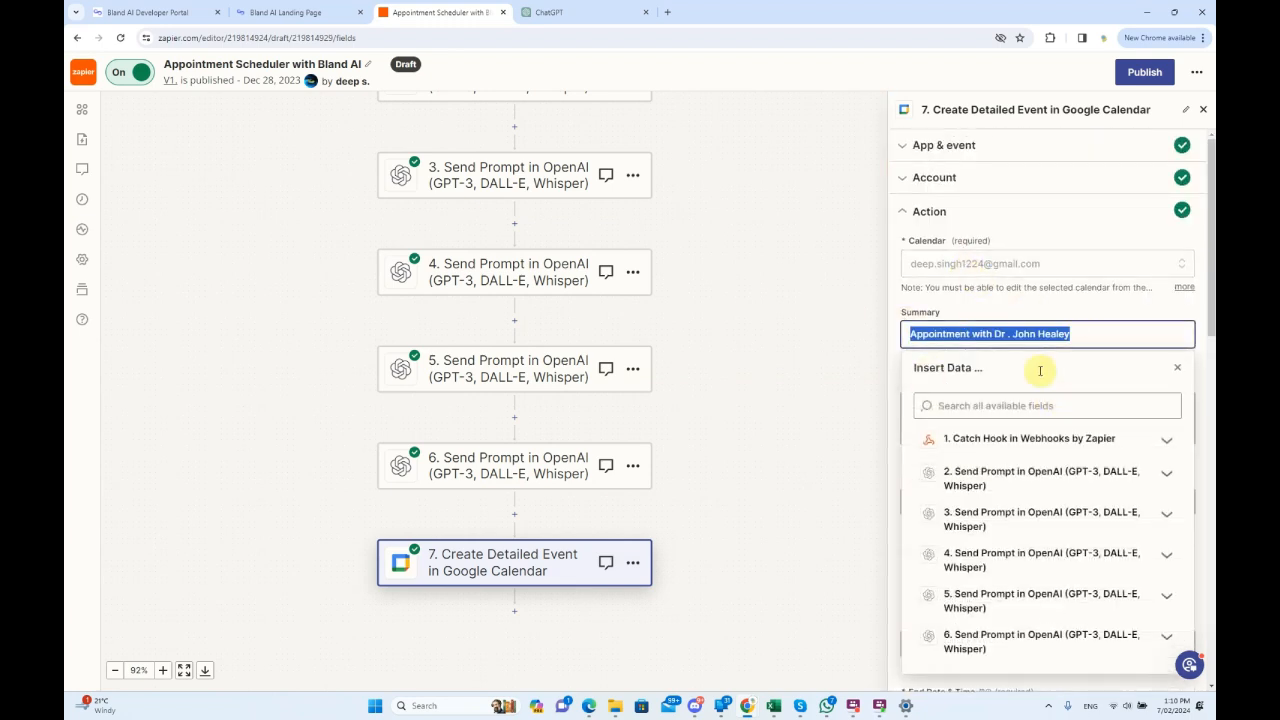
pyautogui.click(1100, 338)
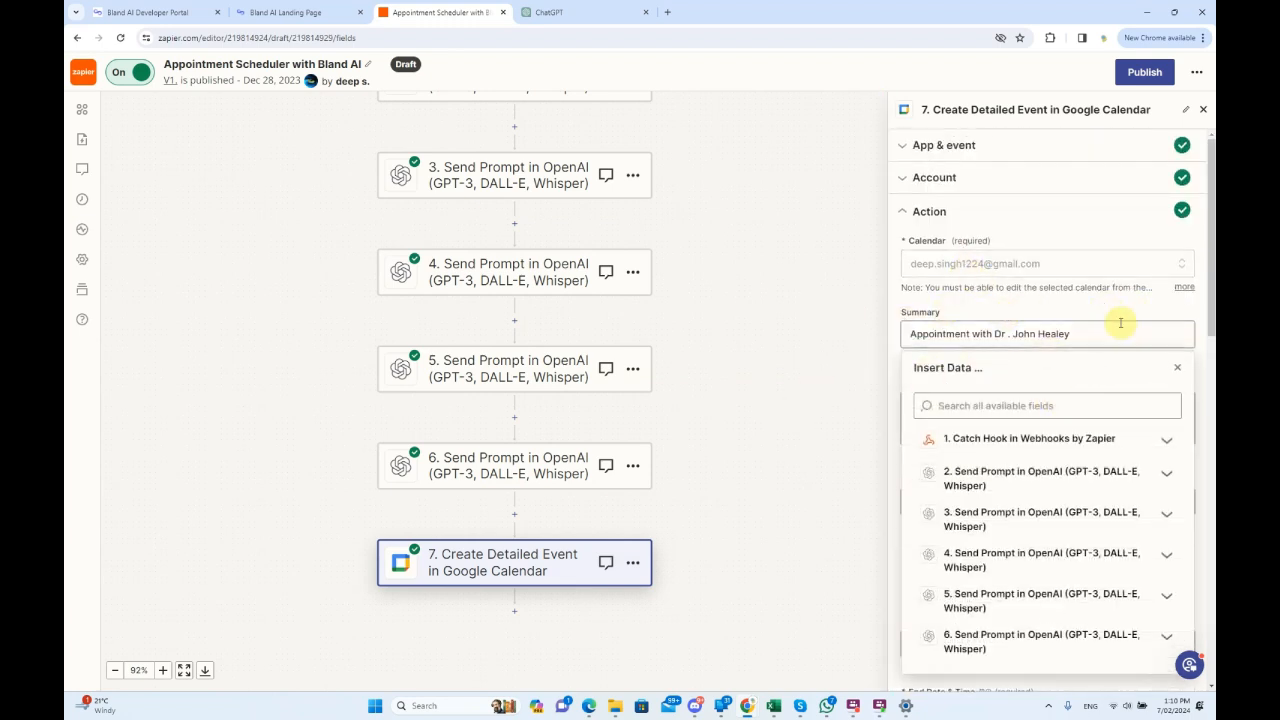
pyautogui.click(1177, 368)
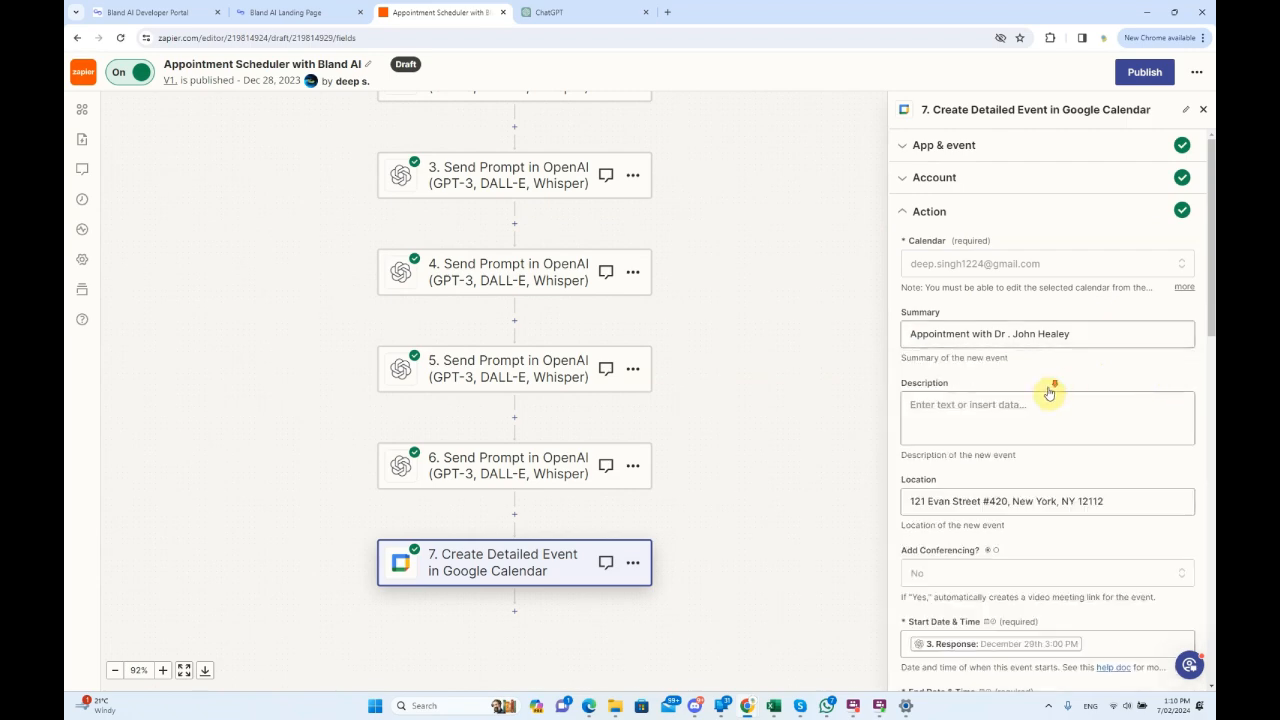
pyautogui.scroll(-2, 1049, 386)
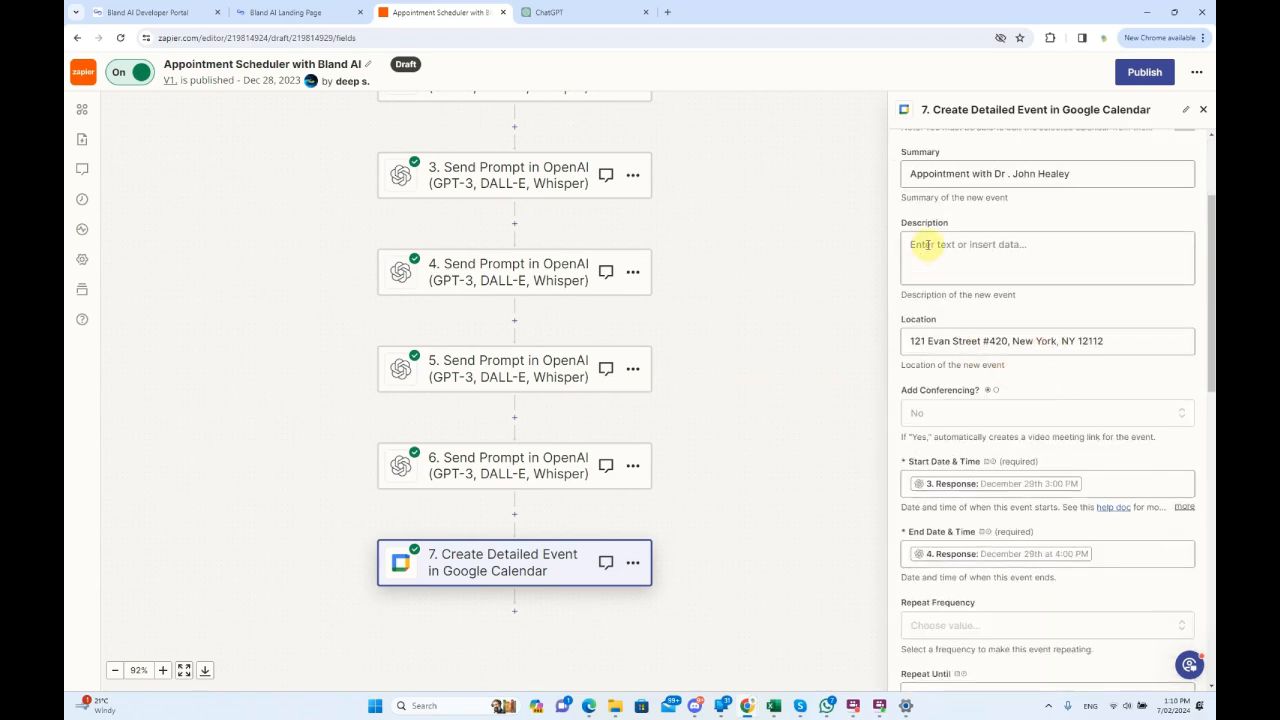
pyautogui.moveTo(1100, 341); pyautogui.dragTo(851, 334)
pyautogui.click(1118, 342)
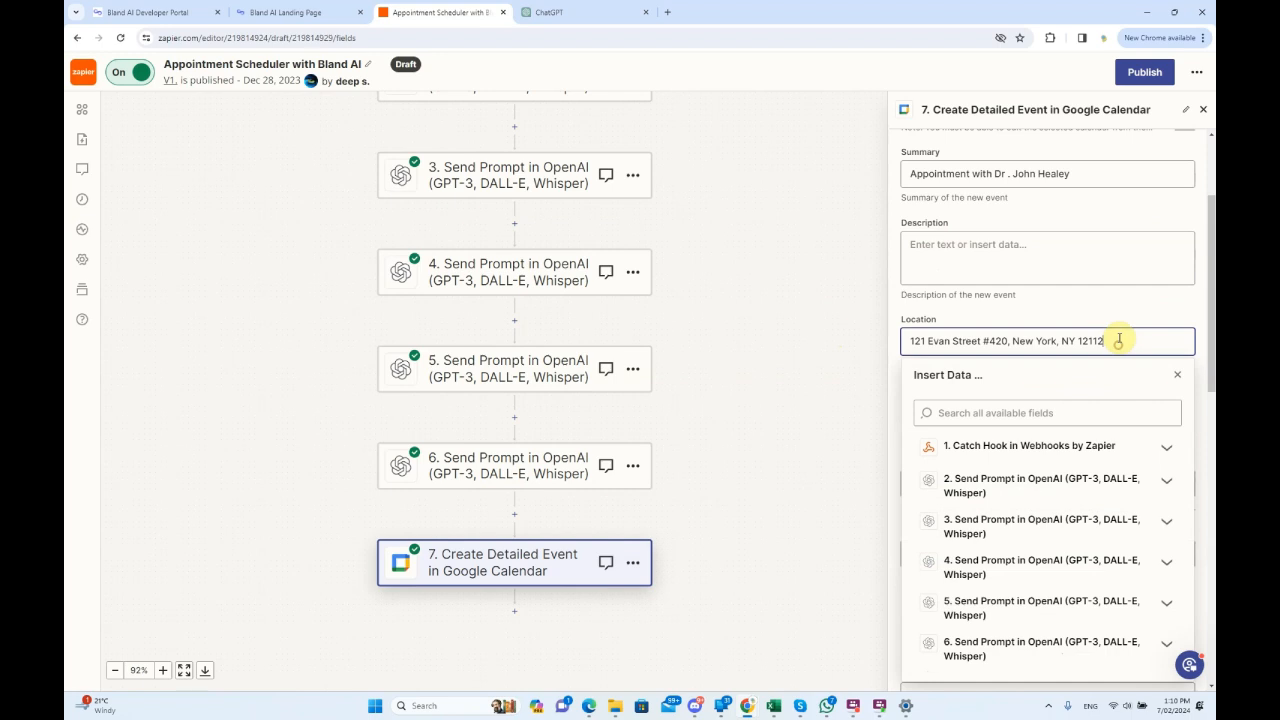
pyautogui.click(1120, 304)
# - Examine how step 7's start and end date fields use the responses from steps 3 and 4
pyautogui.scroll(-2, 1008, 408)
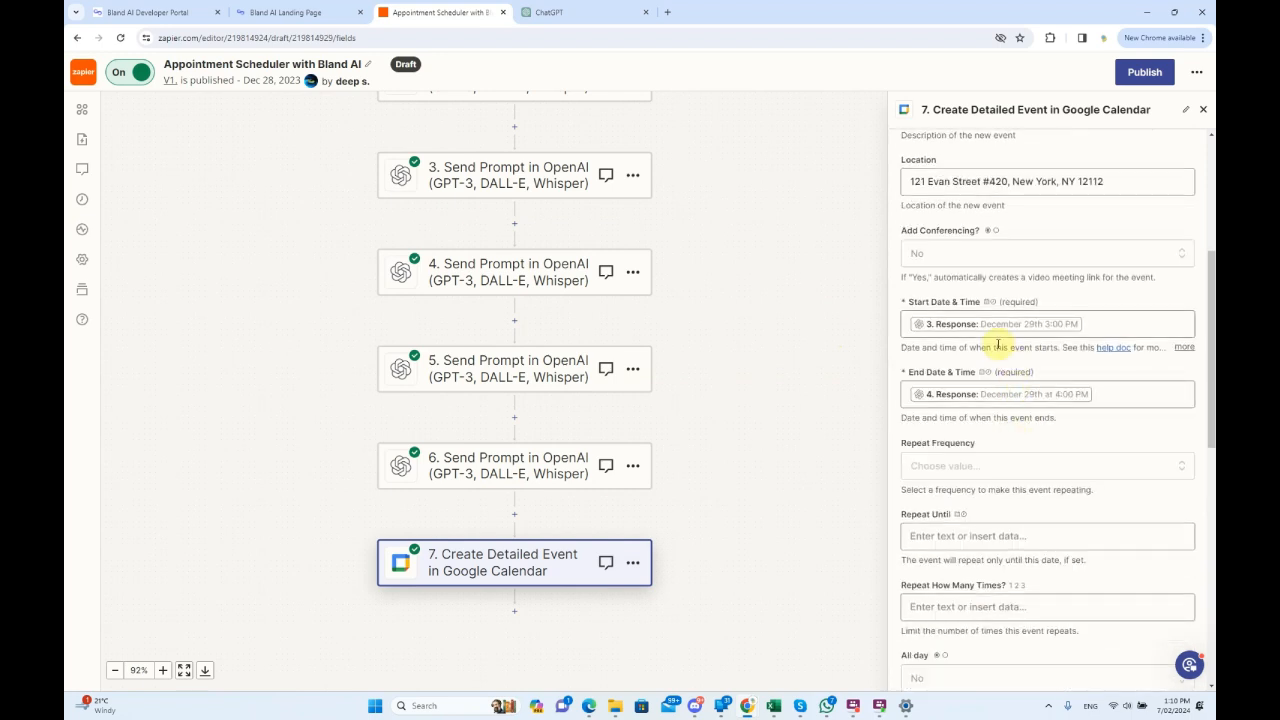
pyautogui.click(1107, 332)
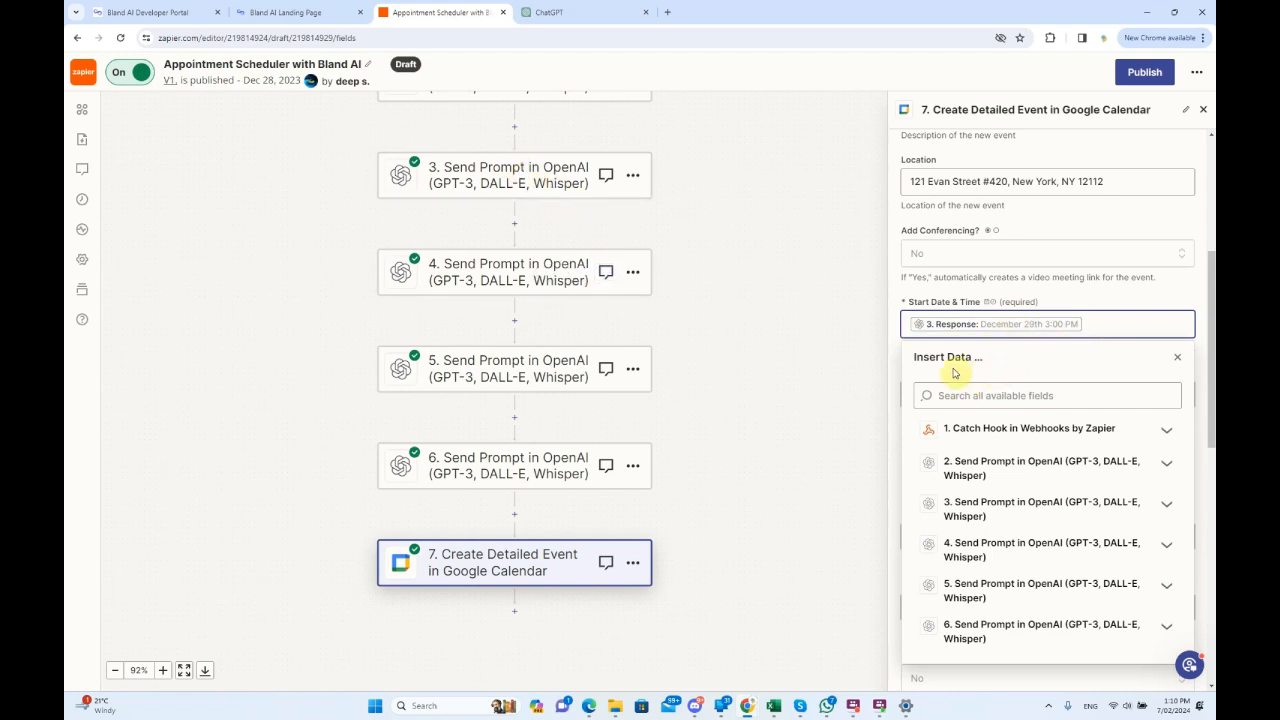
pyautogui.click(1178, 359)
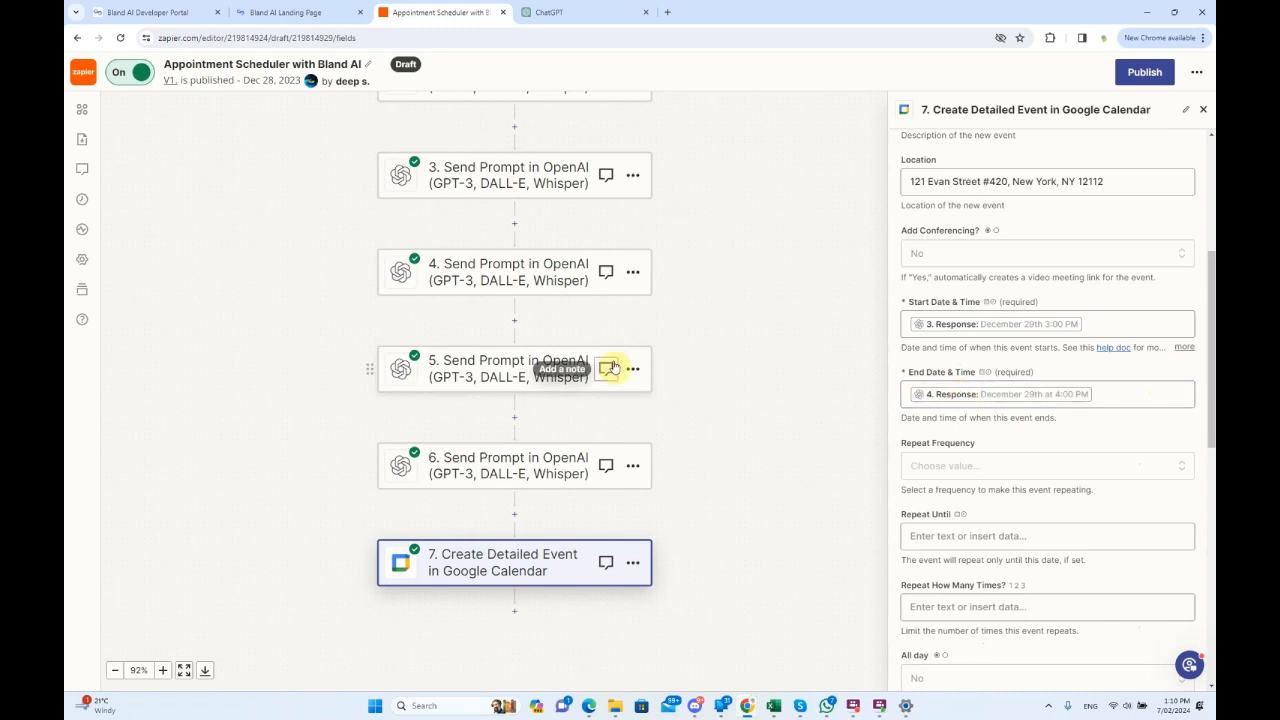
pyautogui.scroll(-2, 1037, 452)
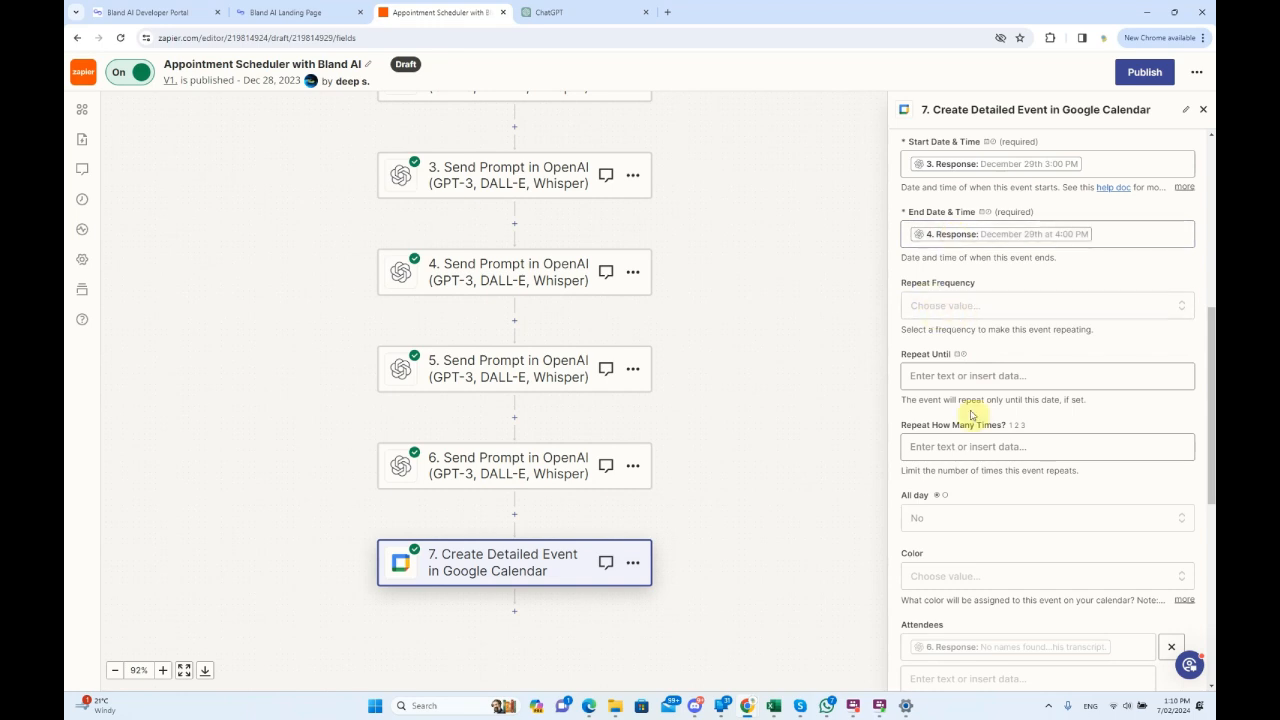
pyautogui.scroll(-2, 975, 400)
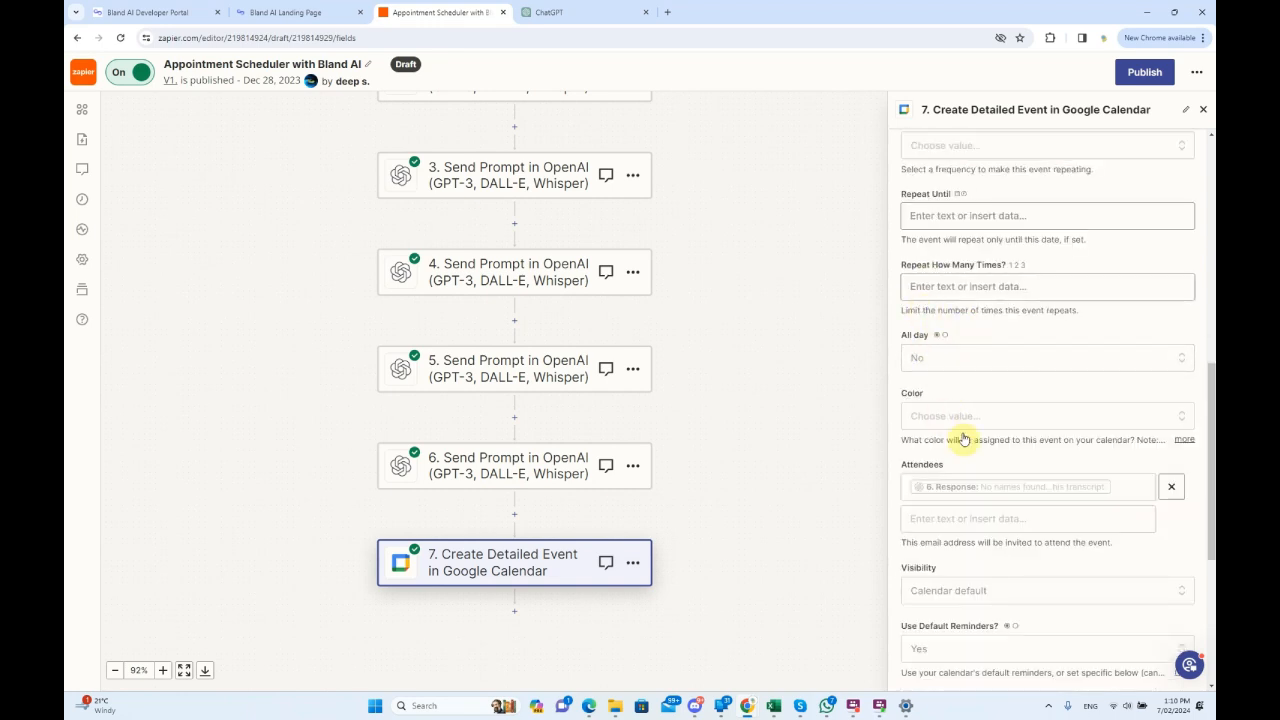
# - Examine the Attendees field's mapping and find the Response value in step 6's available data
pyautogui.click(1135, 488)
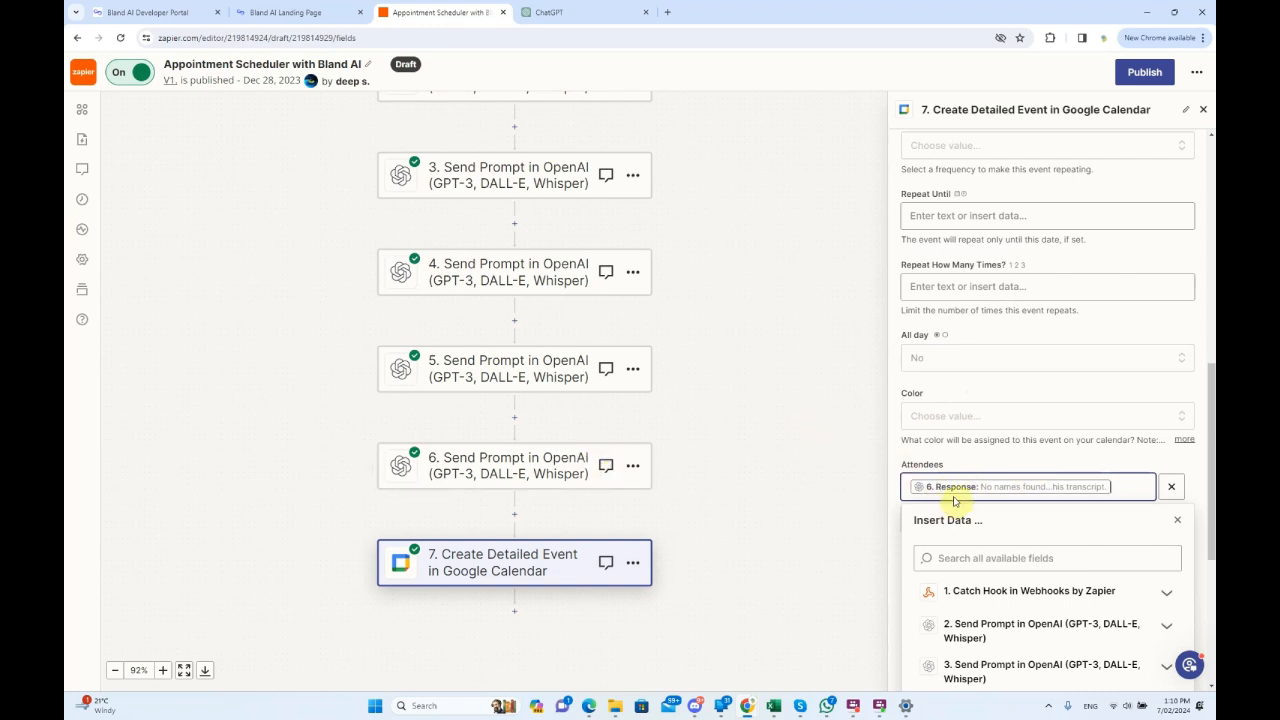
pyautogui.scroll(-1, 1000, 566)
pyautogui.scroll(-1, 1000, 566)
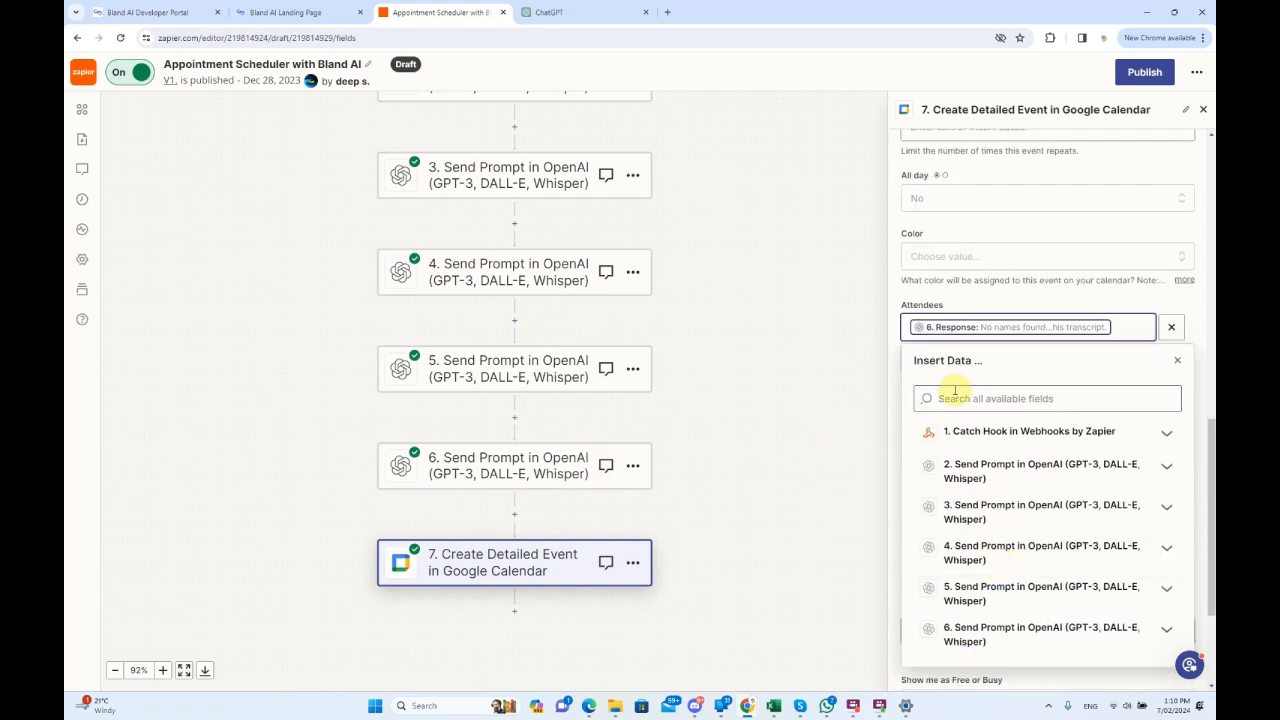
pyautogui.scroll(-1, 990, 540)
pyautogui.click(995, 477)
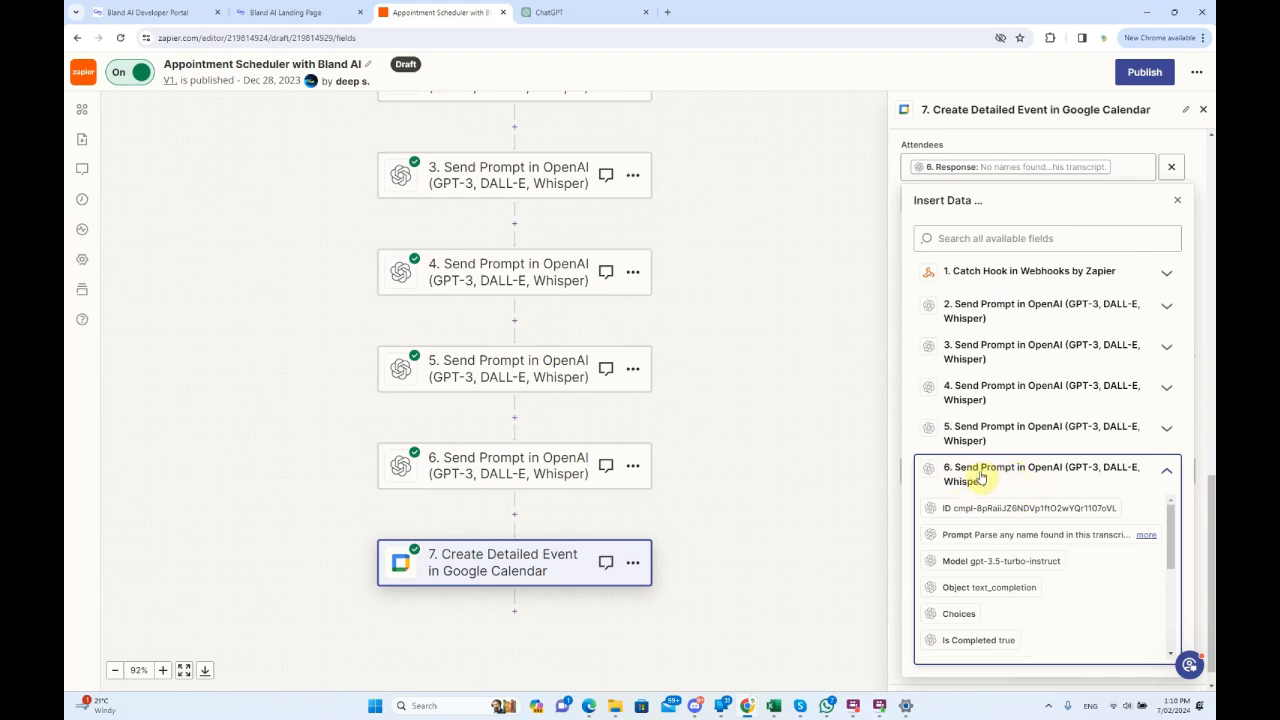
pyautogui.scroll(-1, 985, 495)
pyautogui.scroll(-2, 1035, 562)
pyautogui.scroll(-1, 1035, 560)
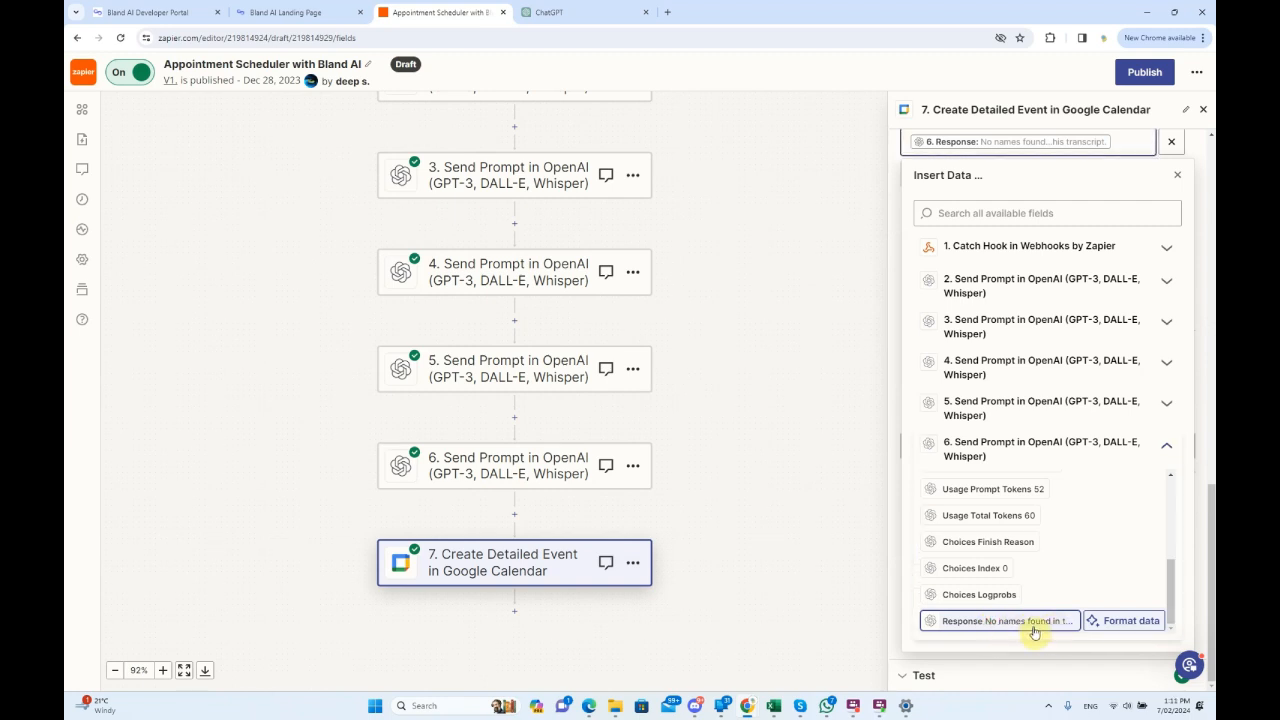
pyautogui.click(1177, 175)
# - Continue to step 7's test result and publish the Zap with the version name Version2
pyautogui.click(1022, 628)
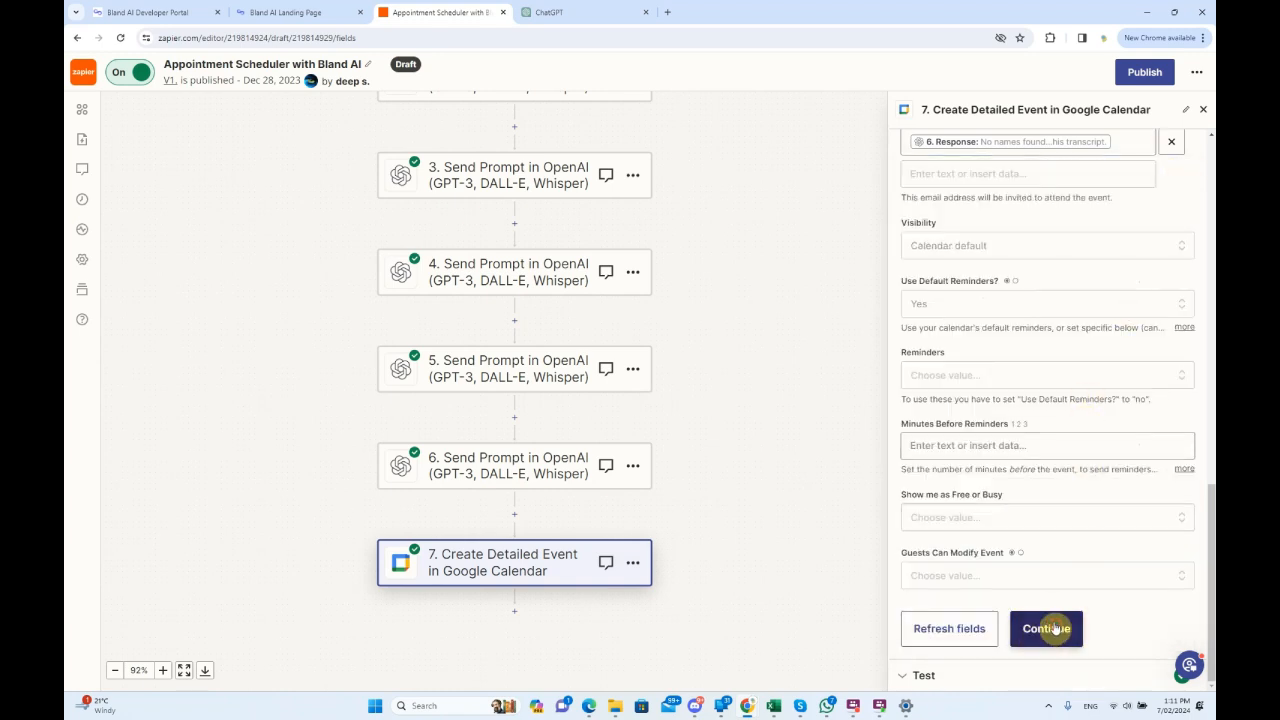
pyautogui.scroll(-1, 708, 508)
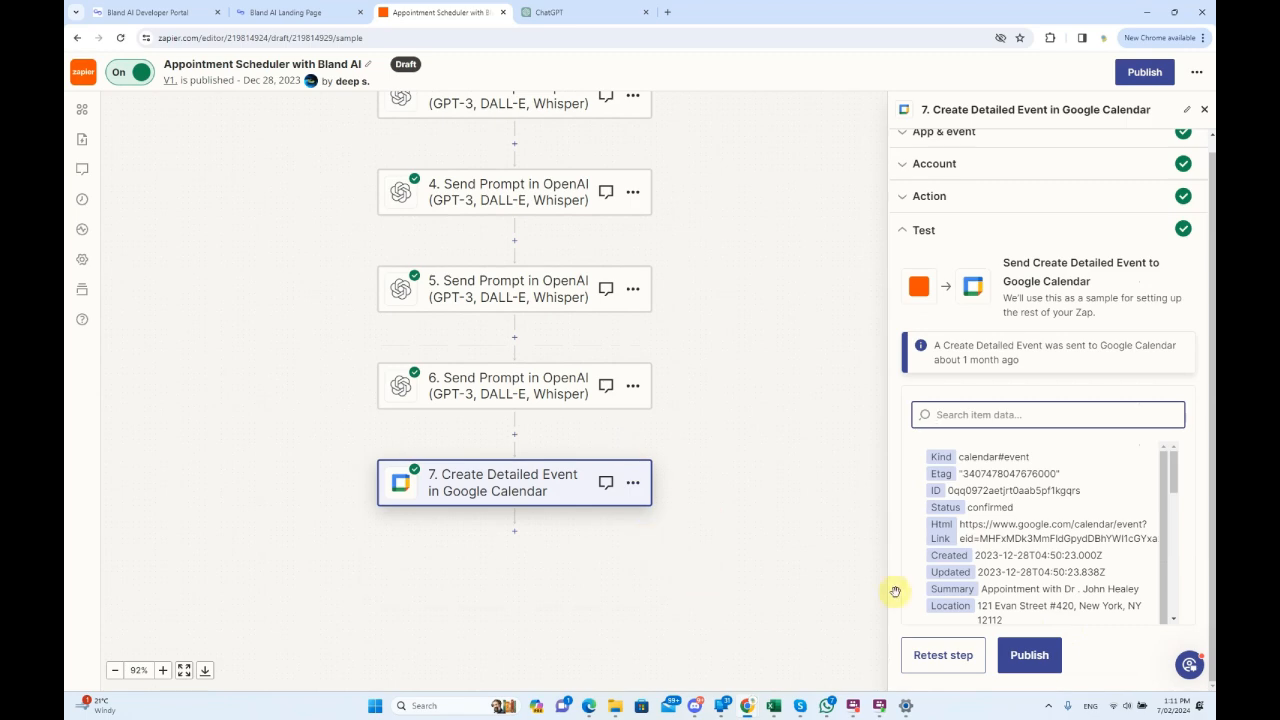
pyautogui.click(1034, 660)
pyautogui.click(556, 401)
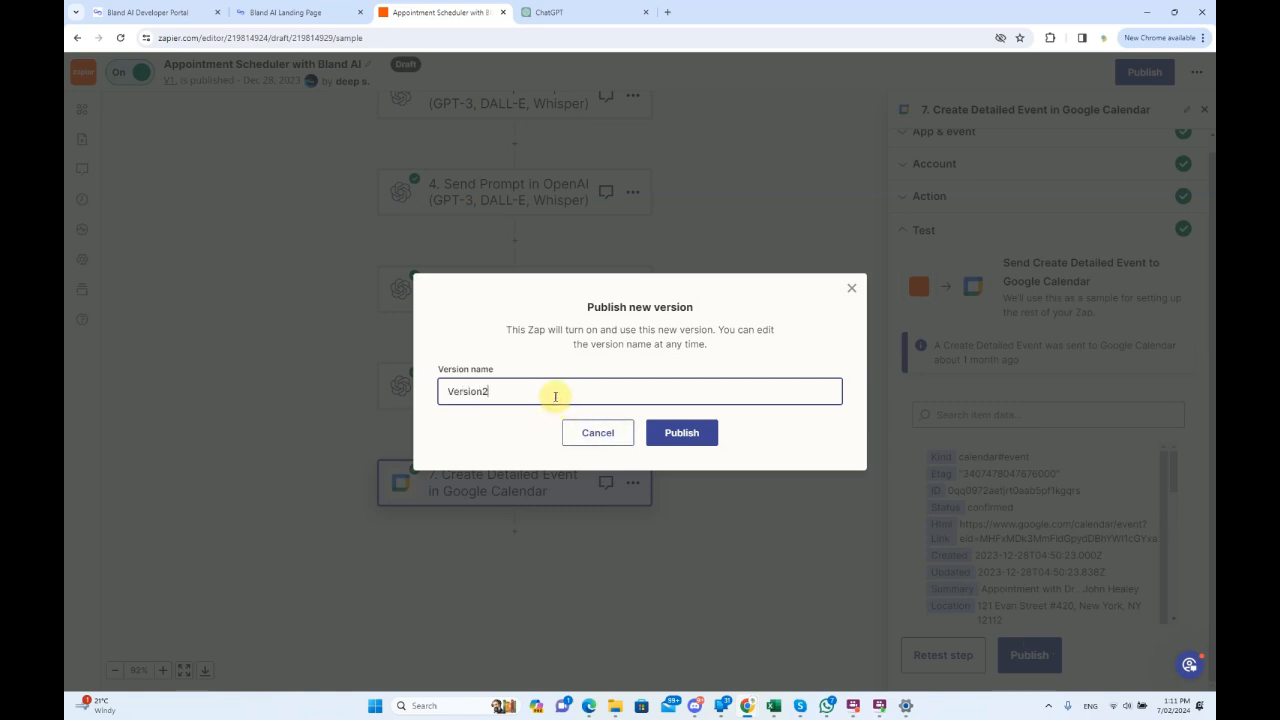
pyautogui.write('Version2')
pyautogui.click(681, 433)
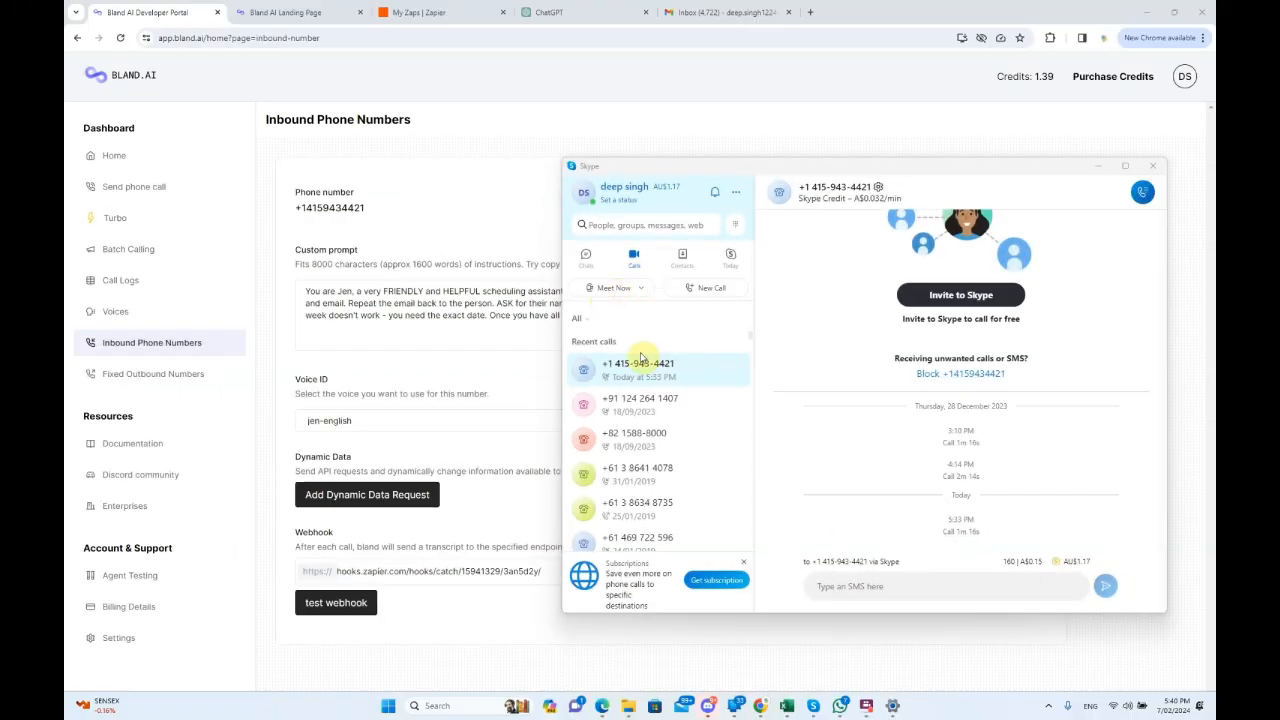
# - Call the agent's inbound number in Skype and shrink and move the call window to uncover the custom prompt
pyautogui.click(734, 372)
pyautogui.click(736, 398)
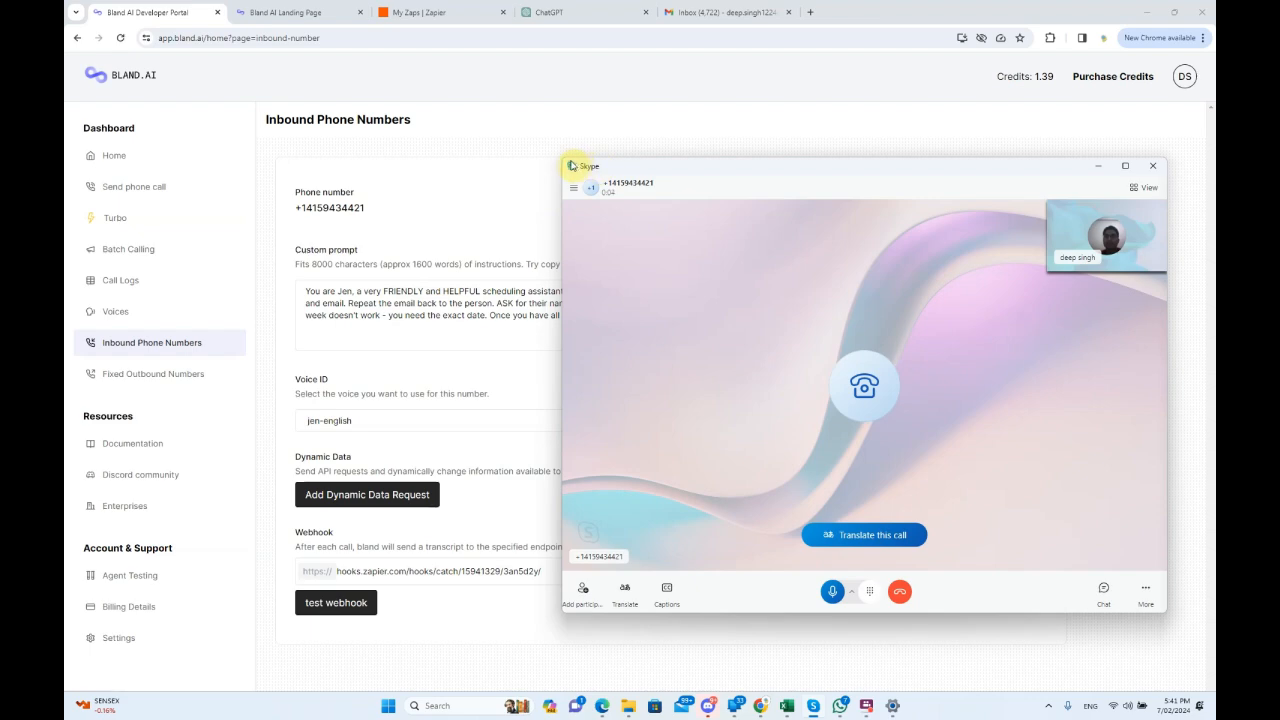
pyautogui.moveTo(565, 158); pyautogui.dragTo(793, 224)
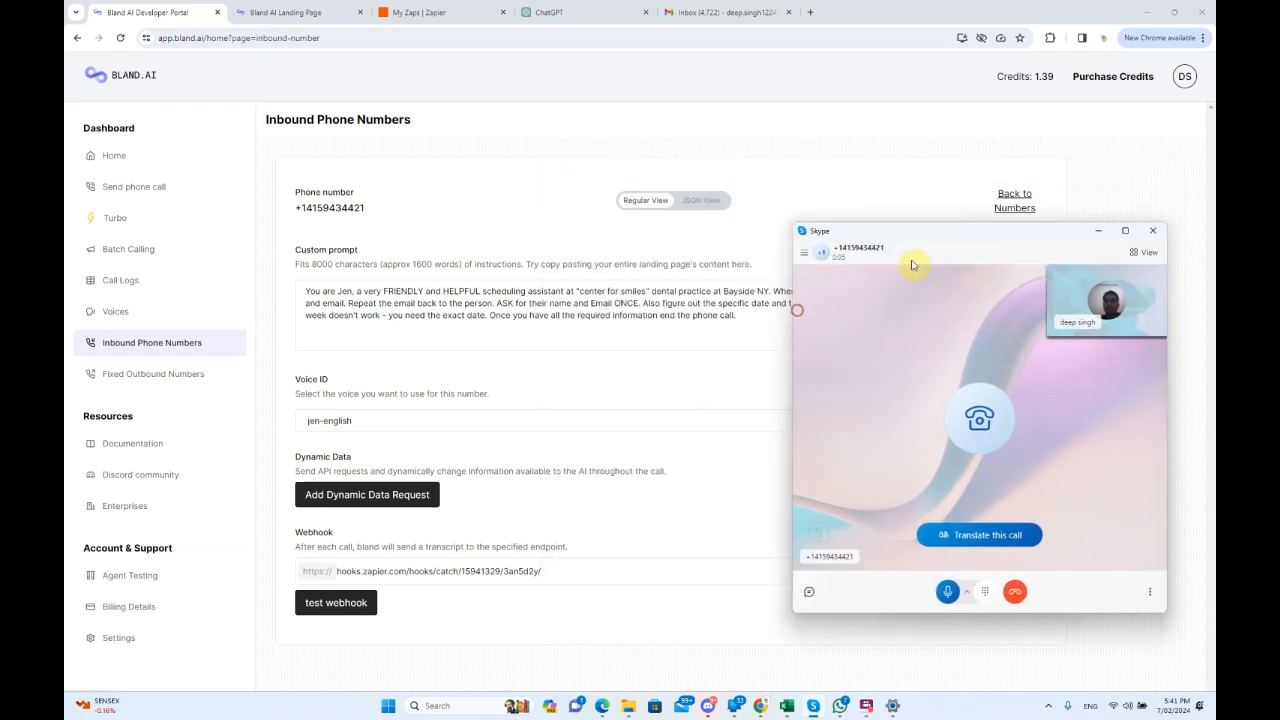
pyautogui.moveTo(937, 238); pyautogui.dragTo(911, 229)
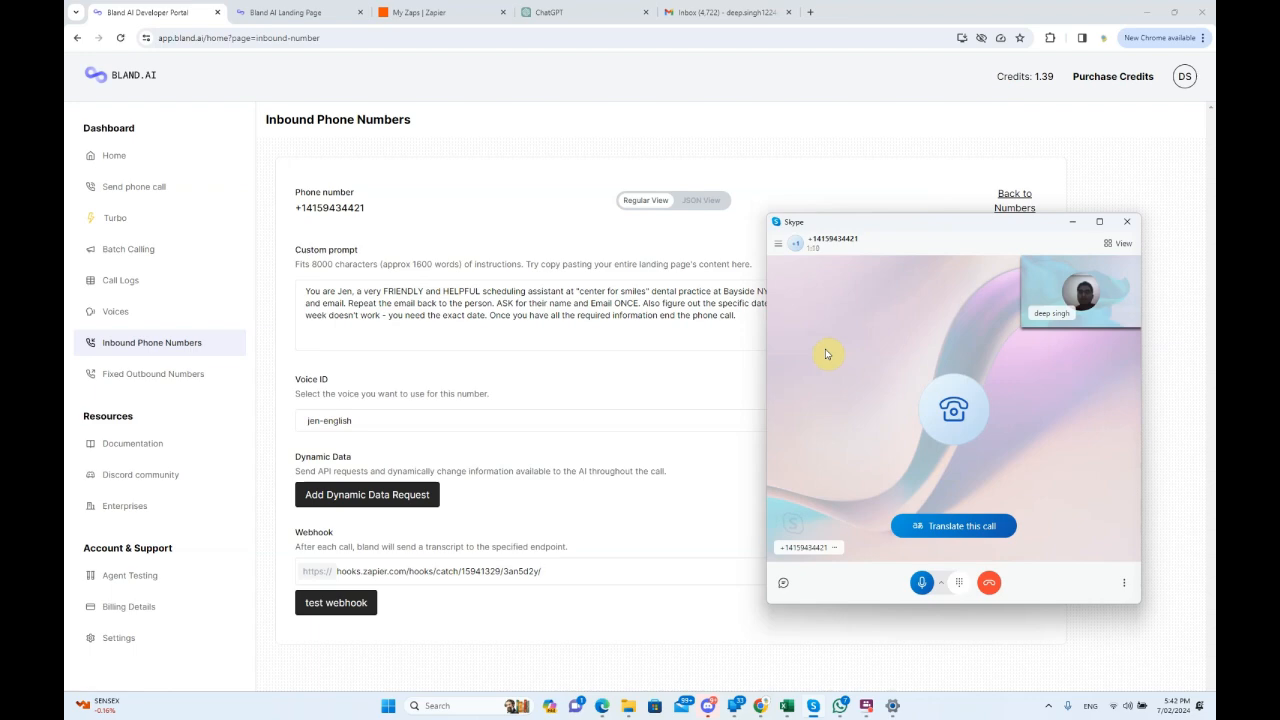
# - Check the February 2024 system calendar for the appointment date during the test call, and end the call
pyautogui.click(1170, 710)
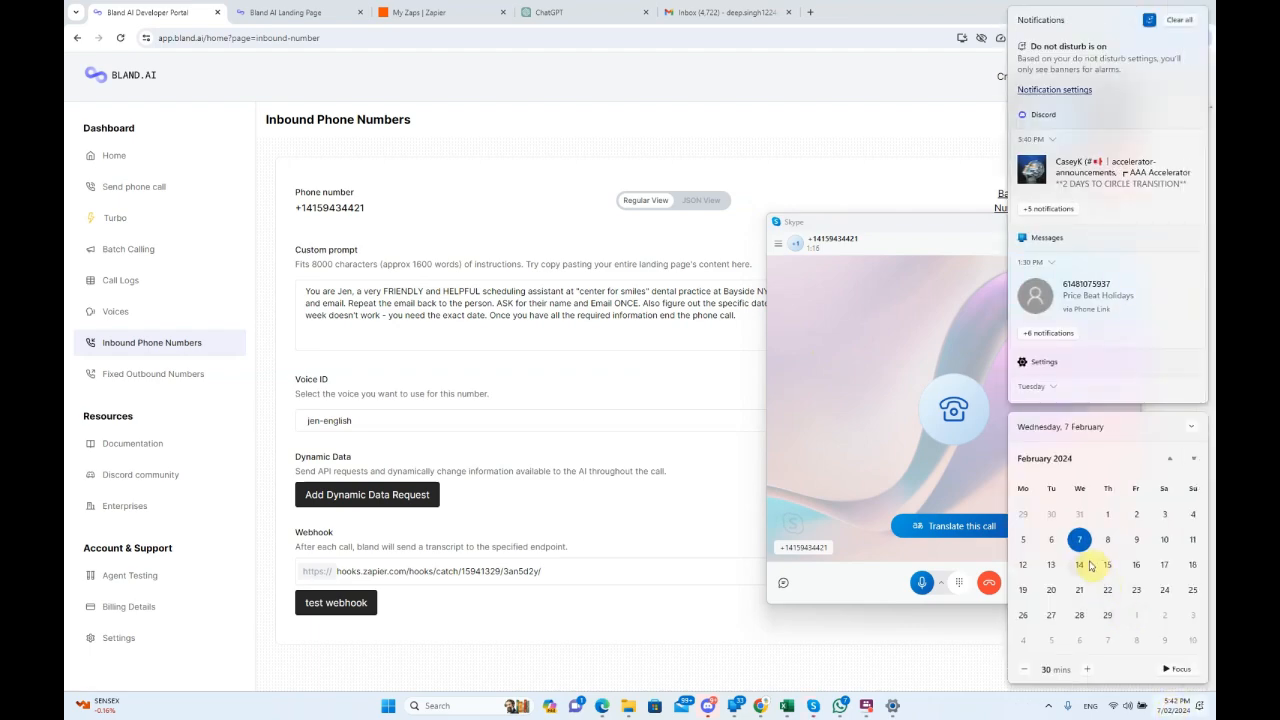
pyautogui.click(883, 224)
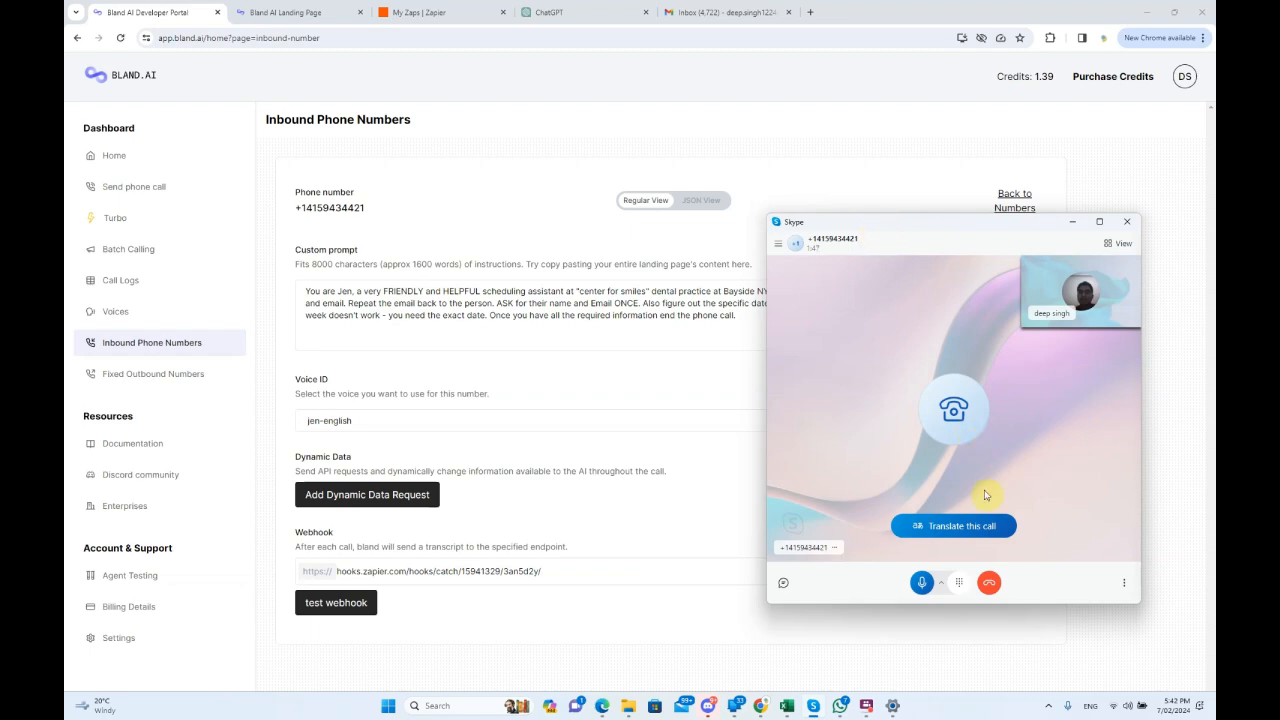
pyautogui.click(989, 585)
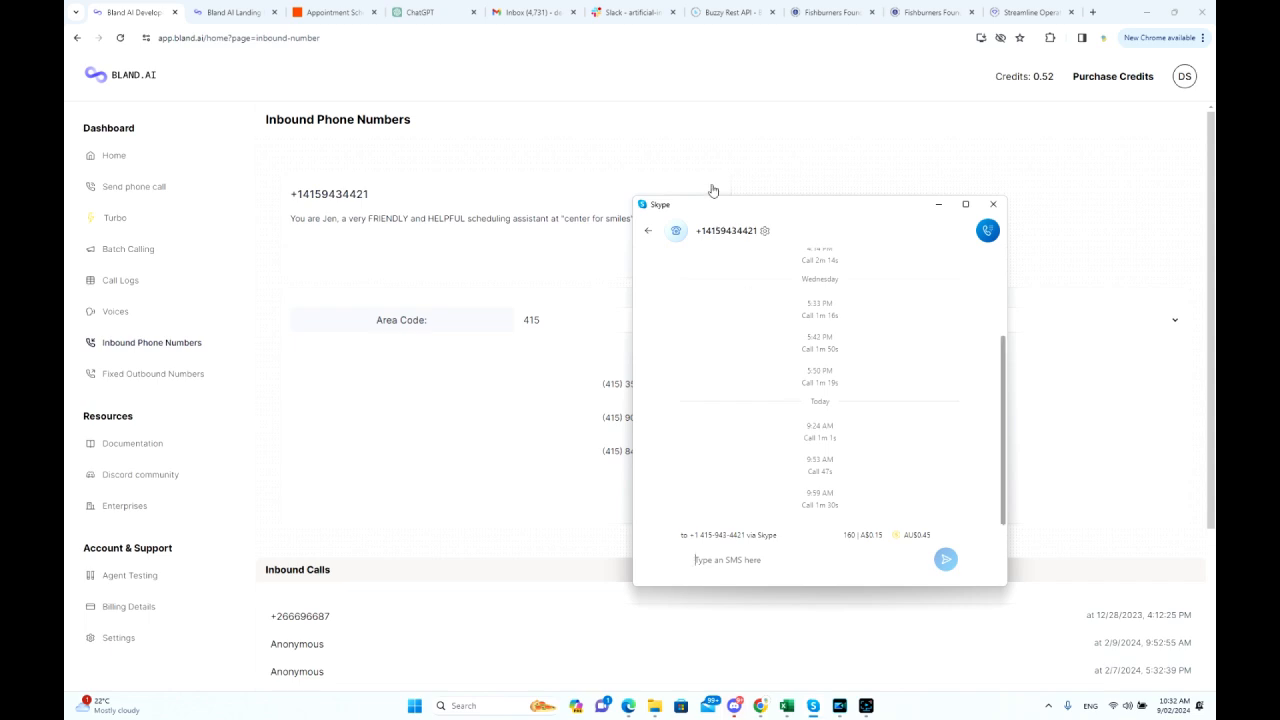
# - Switch to Gmail, show the calendar side panel for February 8 and open the 4–5pm appointment's details
pyautogui.click(336, 14)
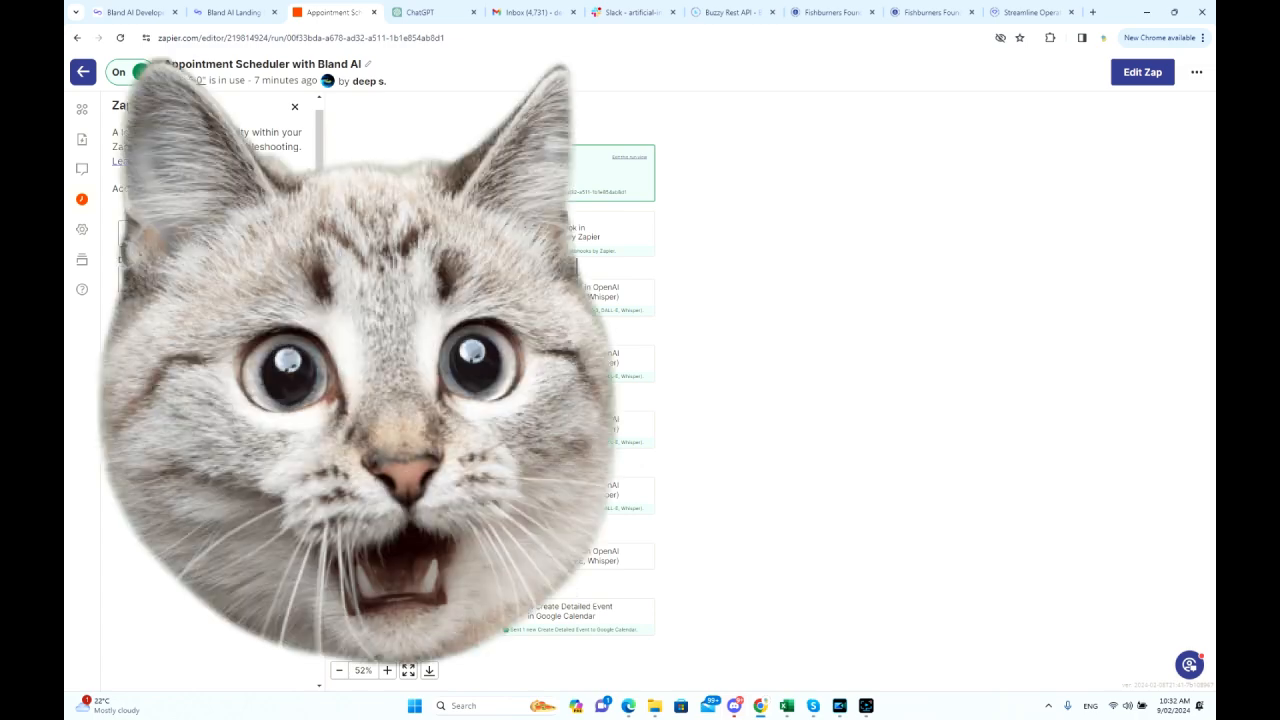
pyautogui.click(532, 14)
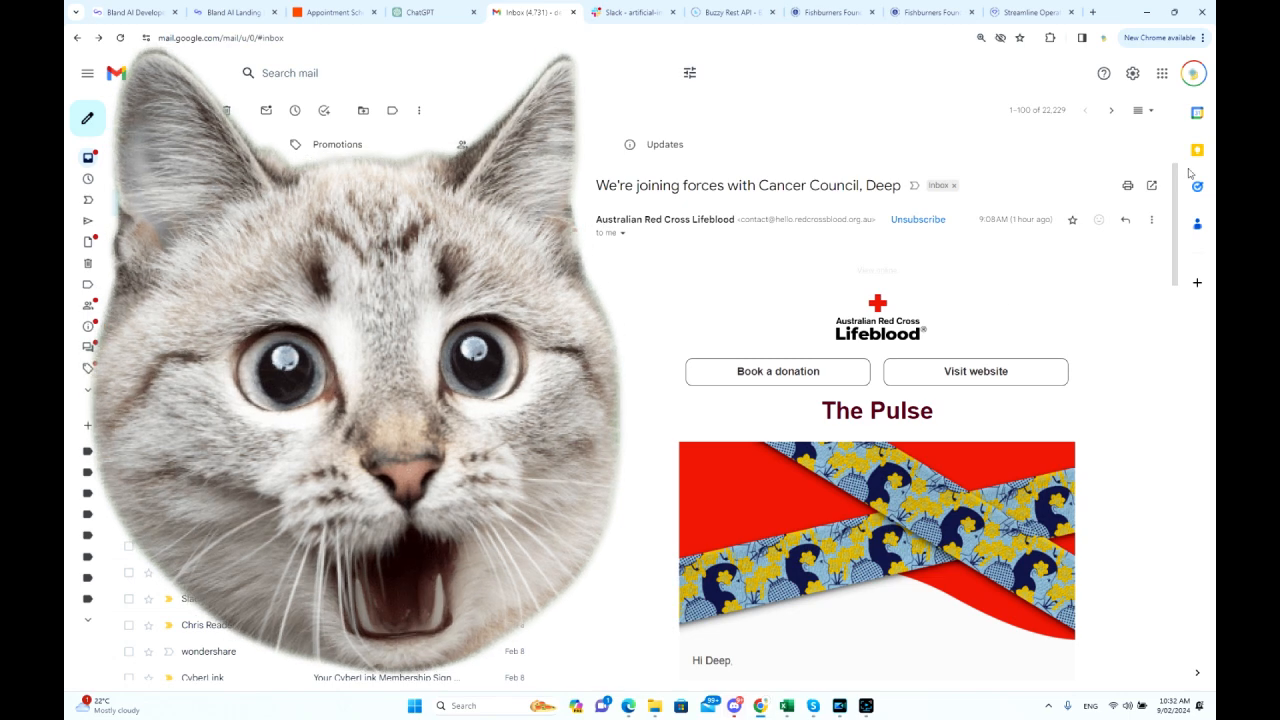
pyautogui.click(1197, 113)
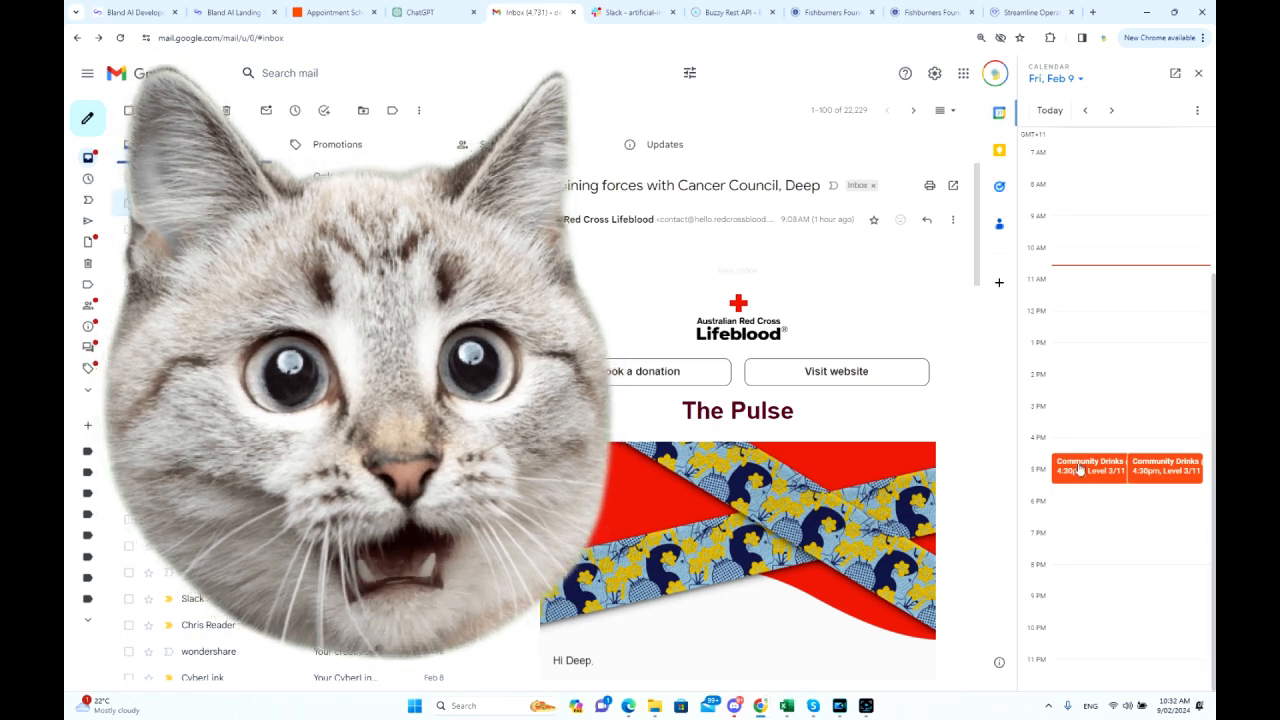
pyautogui.click(1085, 110)
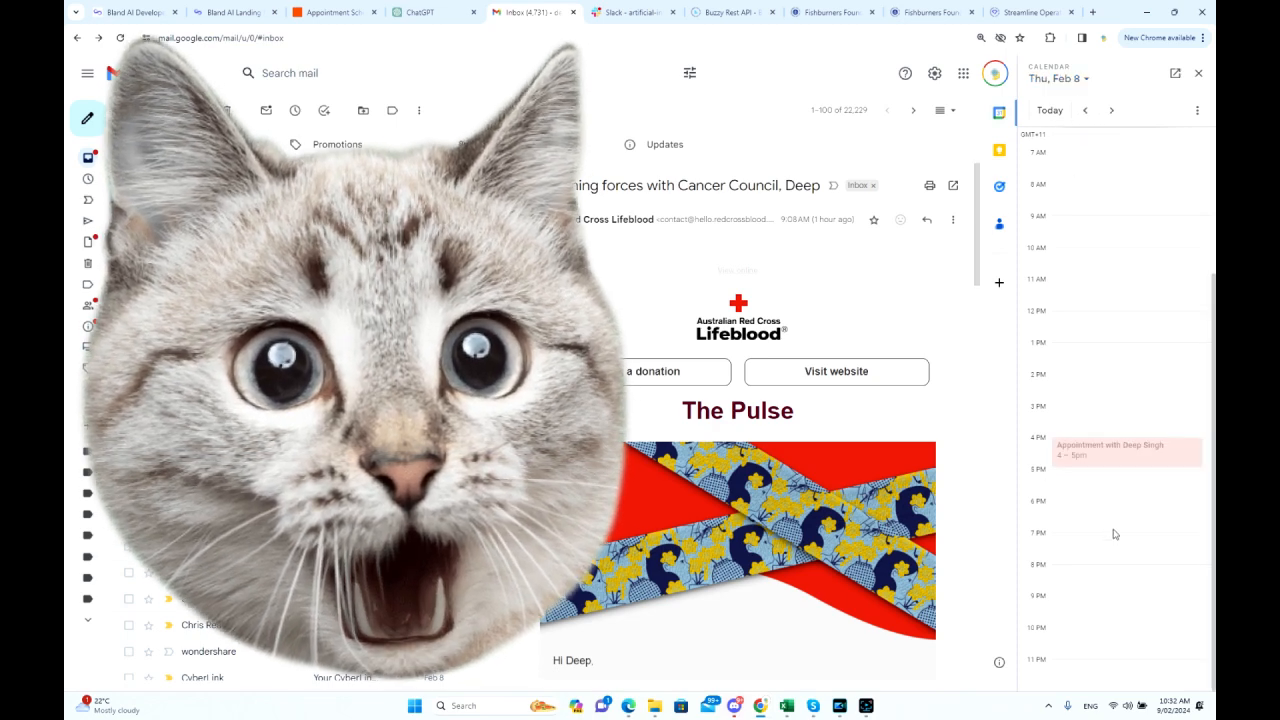
pyautogui.click(1107, 457)
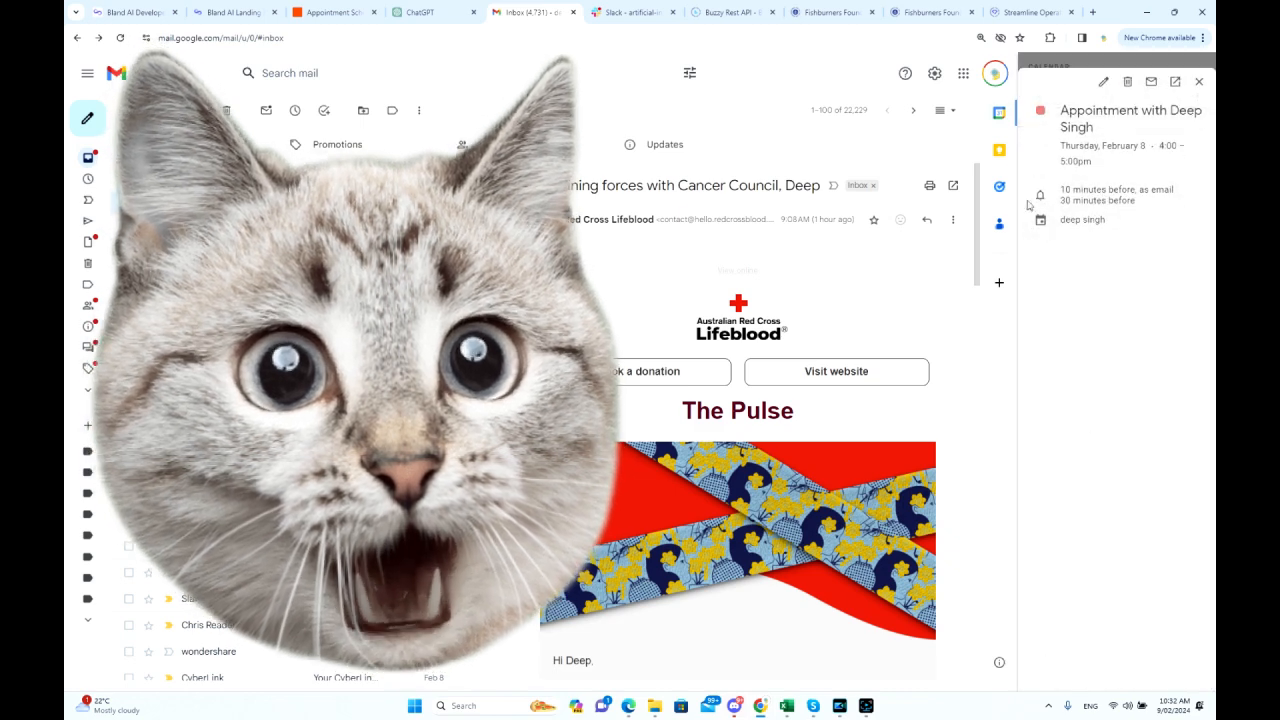